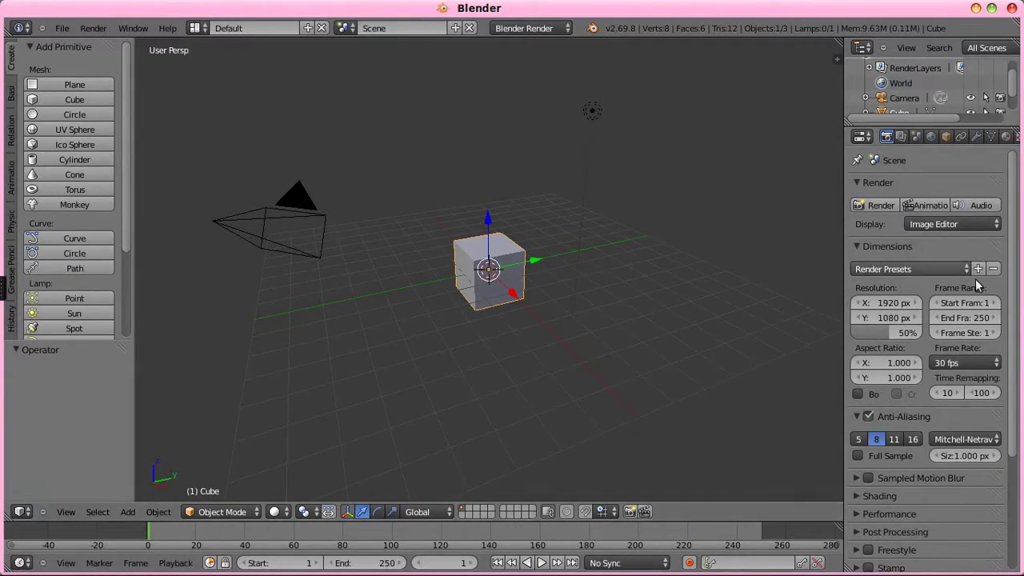
Step: Turn on the Screencast Keys display for the 3D view and test it with a keystroke
scroll(976, 280, down, 5)
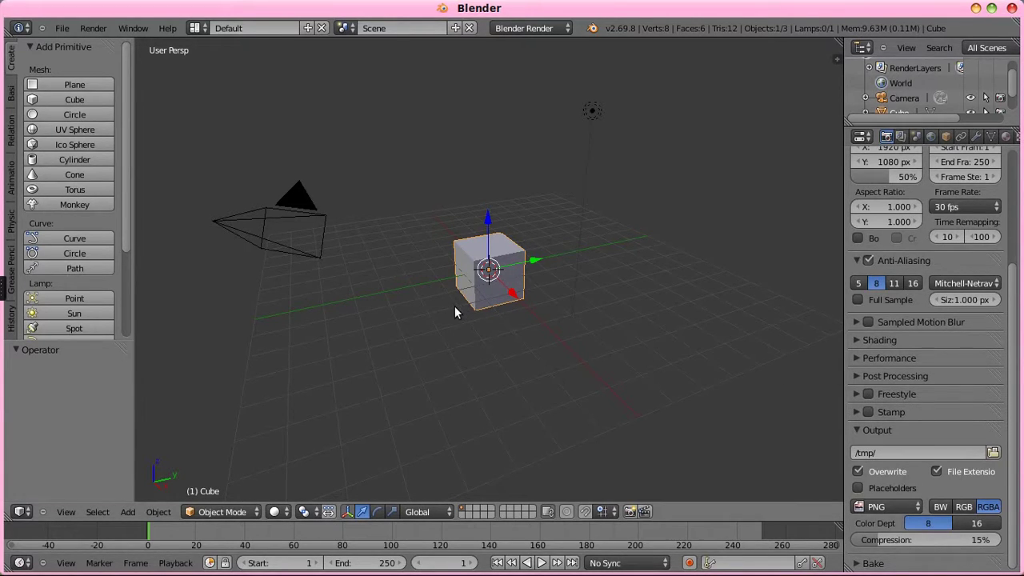
key(n)
scroll(733, 321, down, 5)
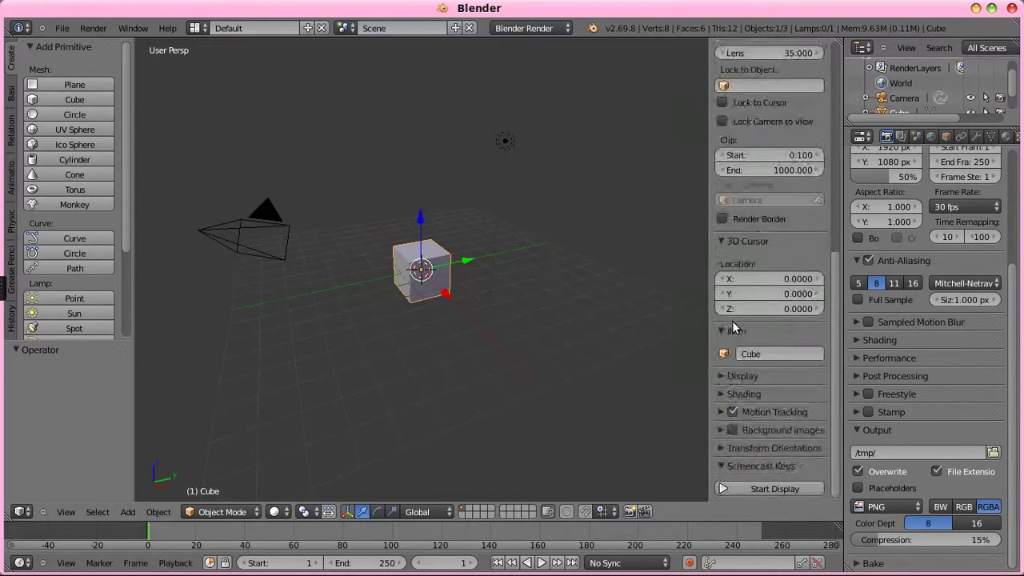
click(736, 489)
key(m)
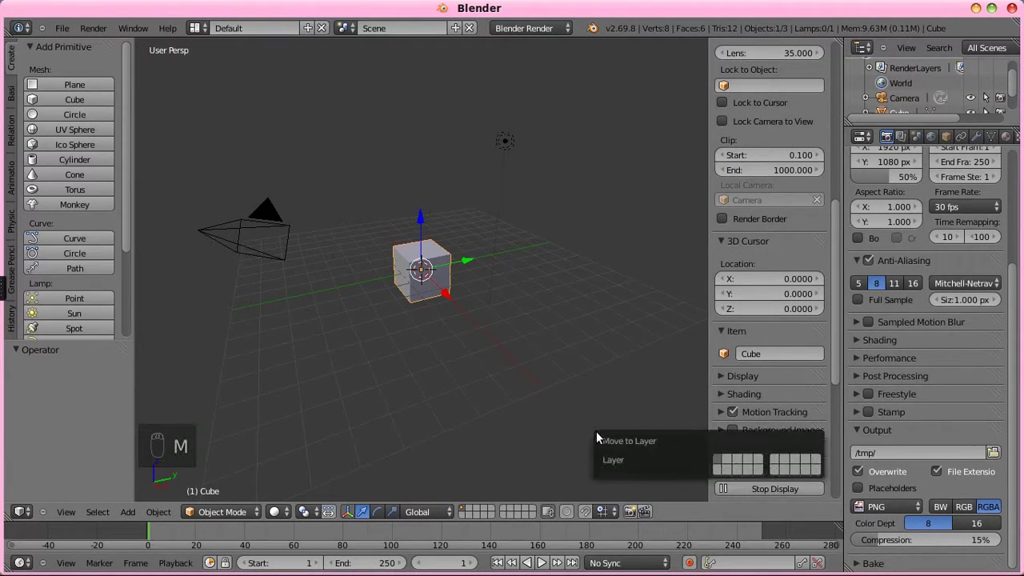
key(n)
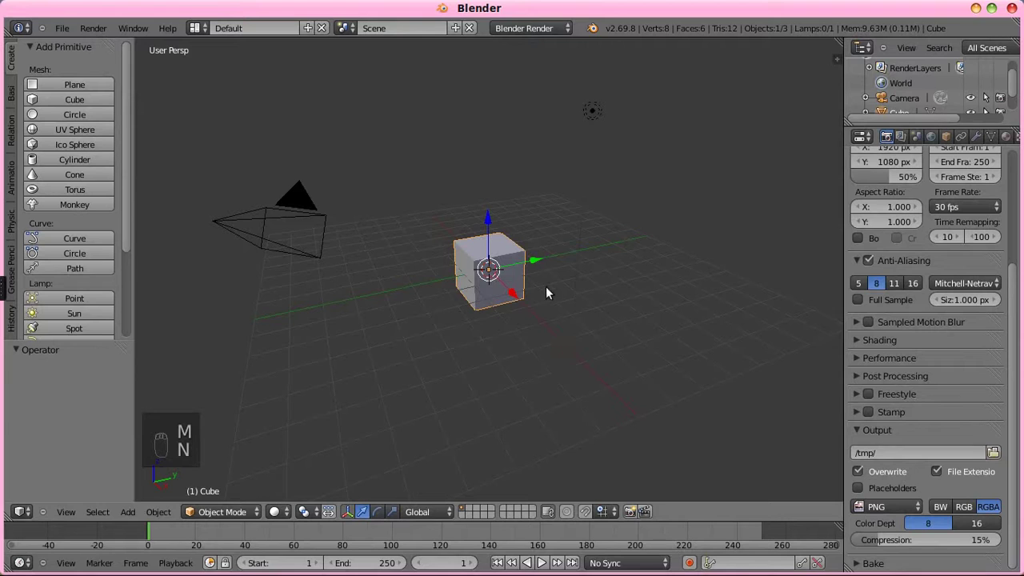
Step: Switch to quad view, duplicate the cube three times to form a two-by-two block with small gaps, and fit the camera view
key(ctrl+alt+q)
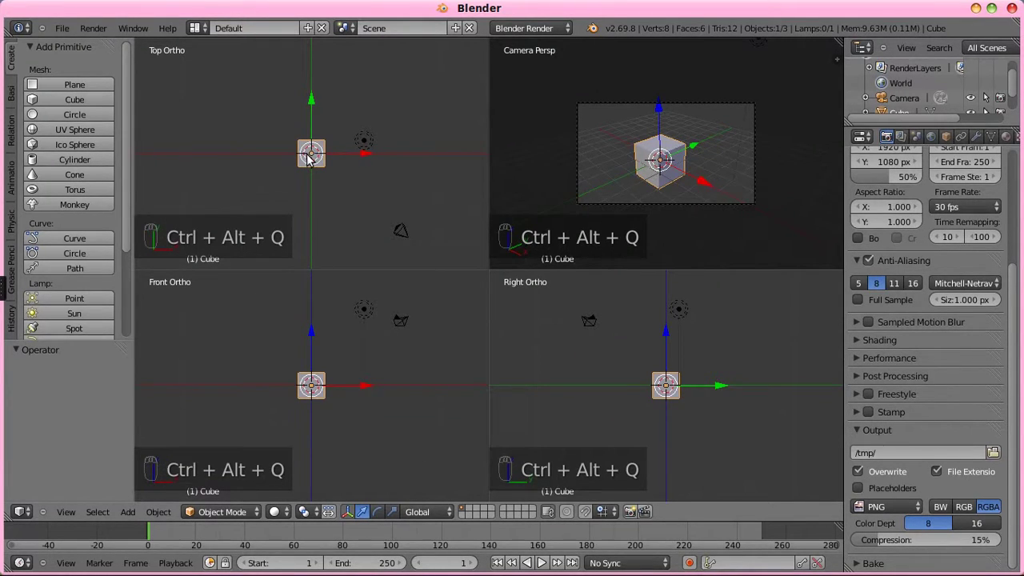
click(1006, 137)
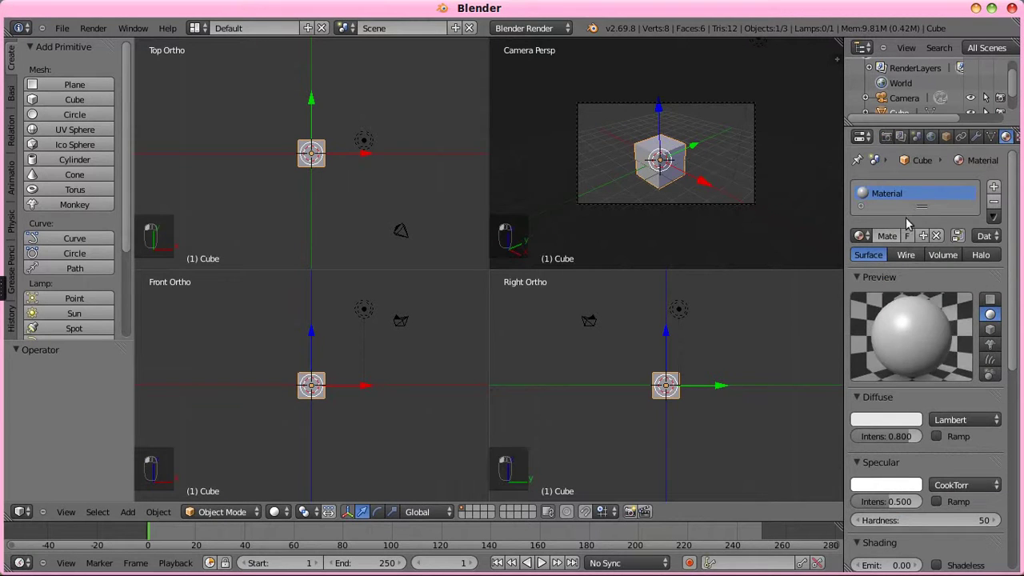
key(shift+d)
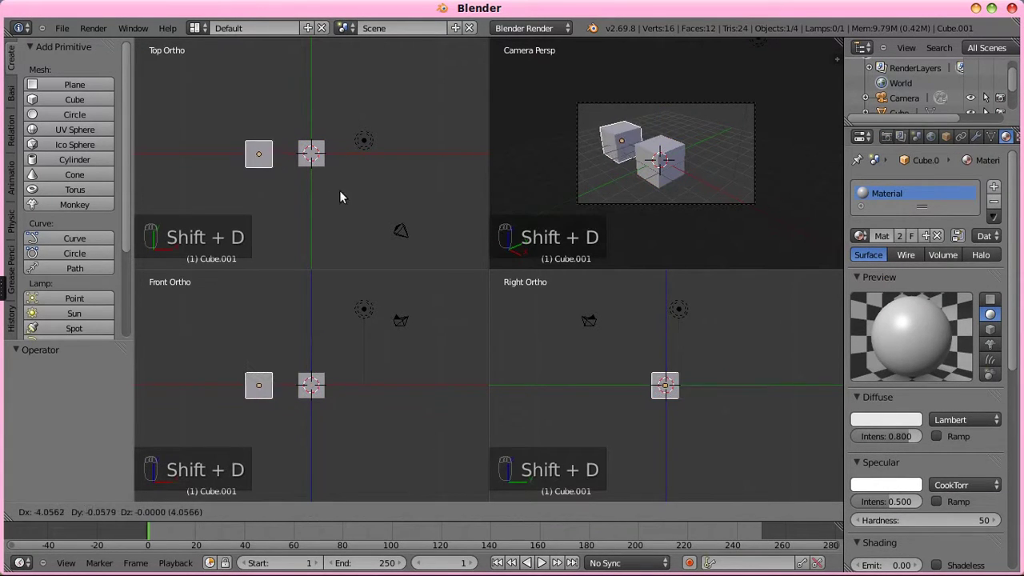
click(354, 192)
key(shift+d)
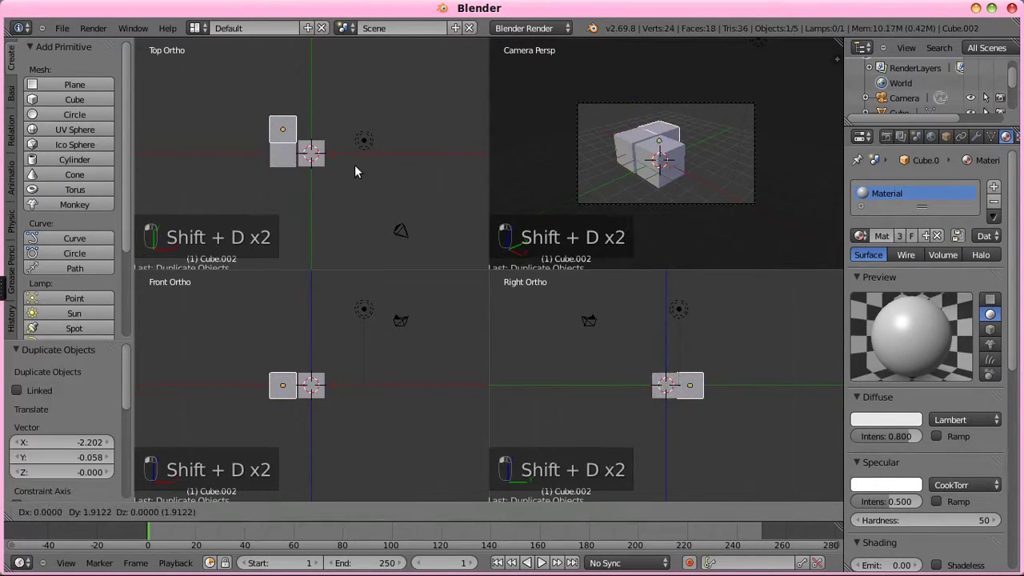
click(354, 161)
key(shift+d)
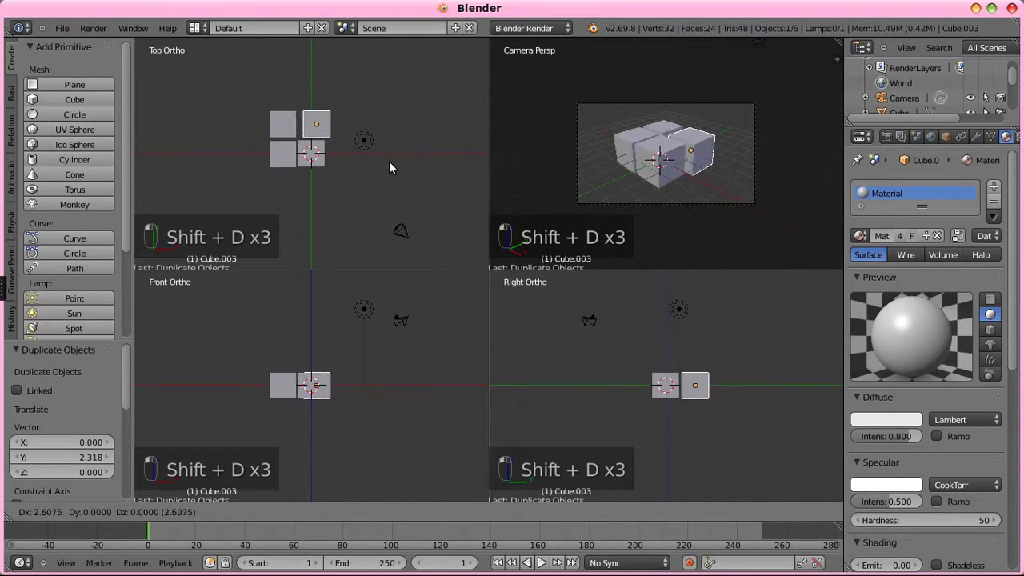
click(383, 161)
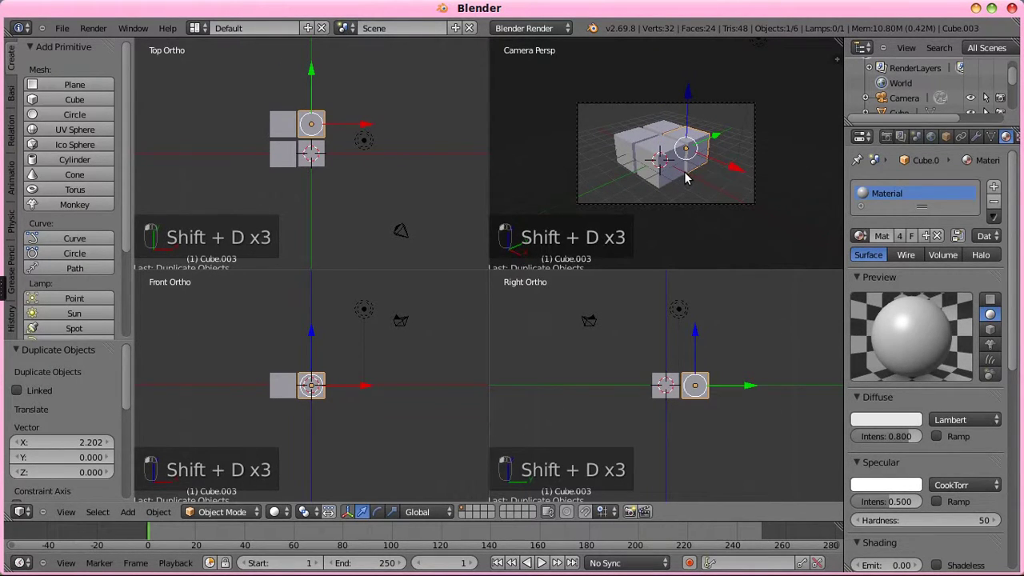
key(Home)
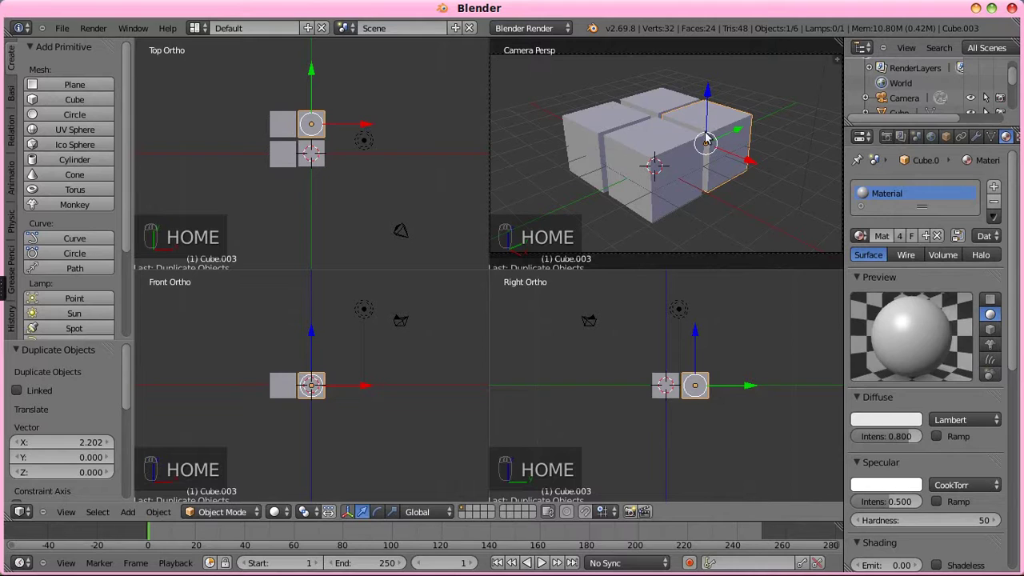
Step: Give the cubes' shared material a cyan diffuse colour (R 0.000, G 0.770, B 0.800) and make it shadeless
click(881, 422)
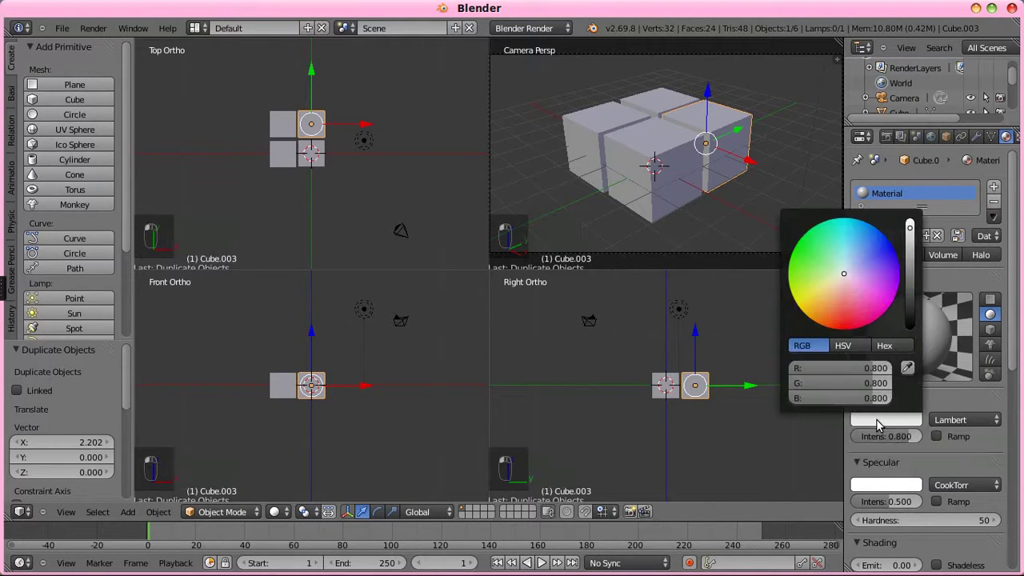
drag(851, 268, 850, 224)
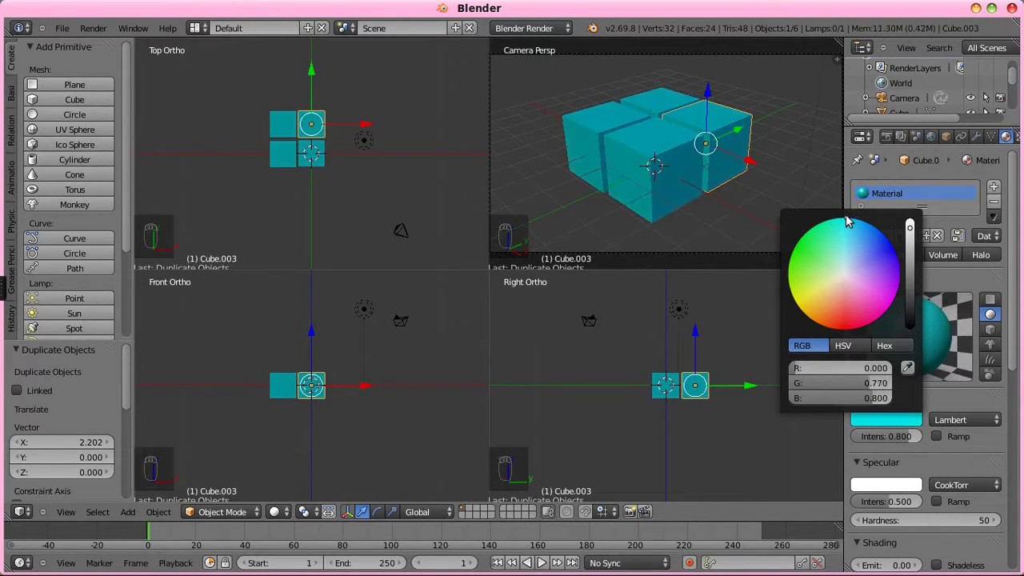
scroll(933, 400, down, 5)
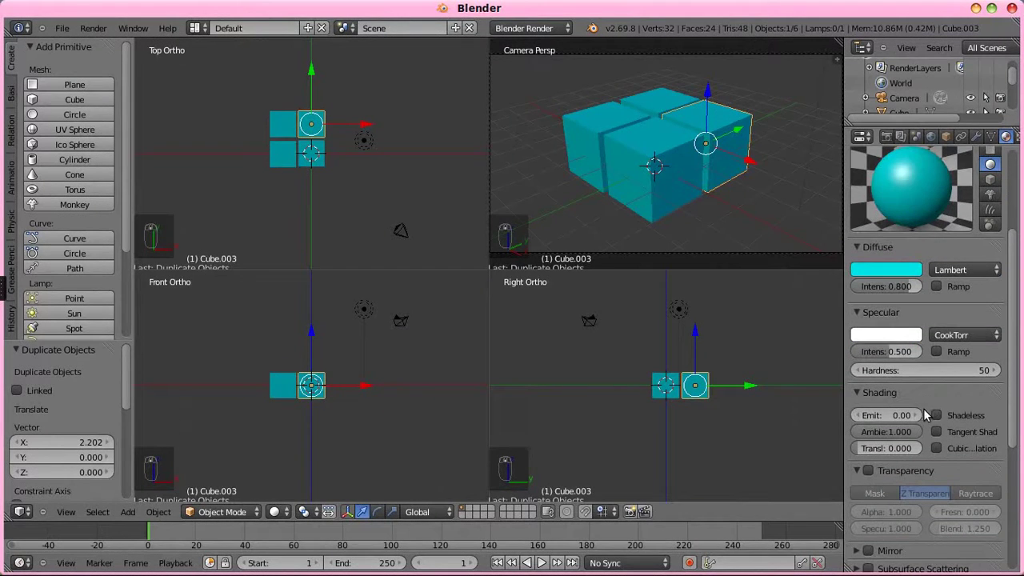
click(936, 416)
Step: Enable Z Transparency on the material with an alpha of 0.25 and render a test image
click(868, 470)
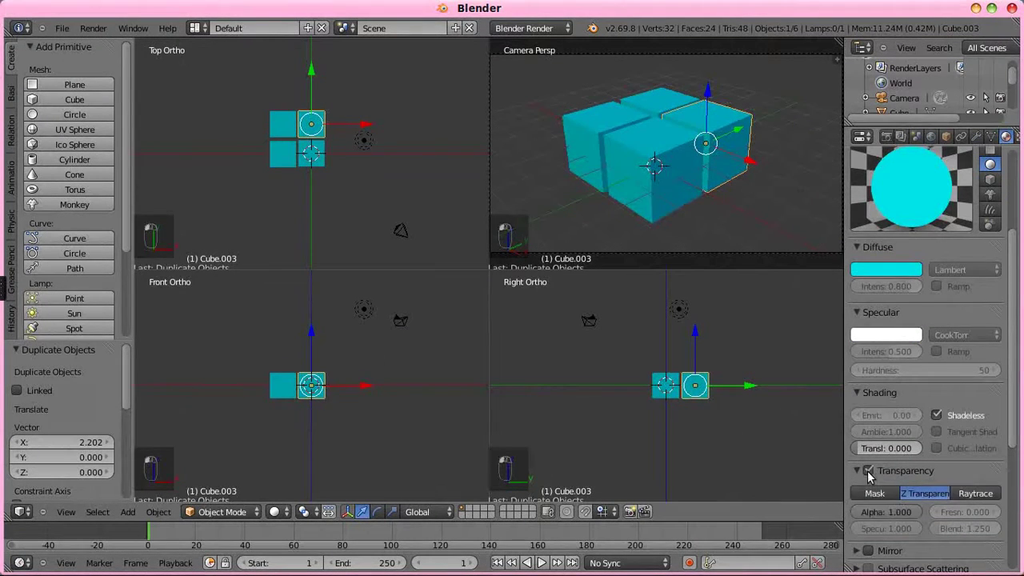
click(881, 515)
text(0.25)
key(Return)
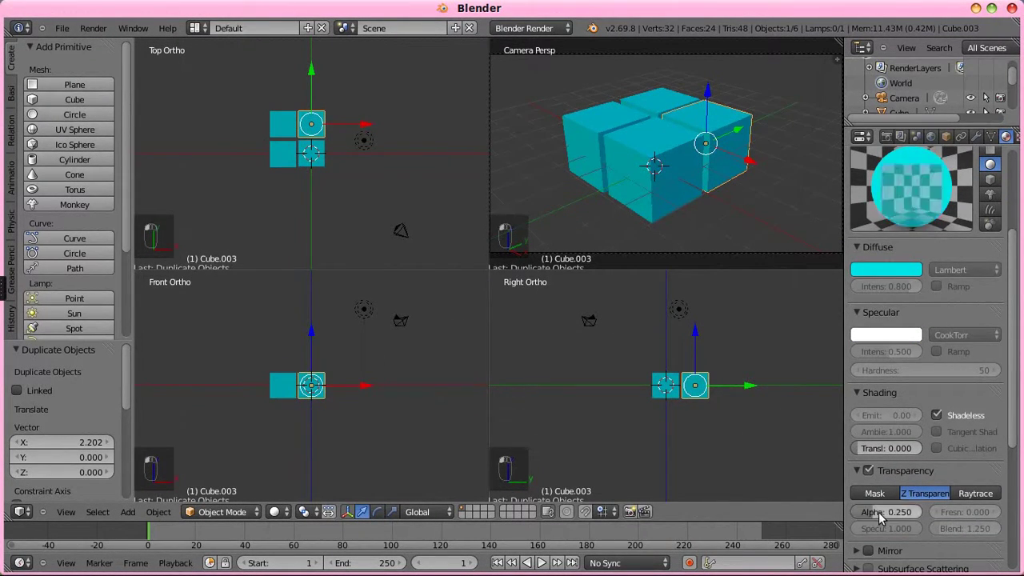
key(F12)
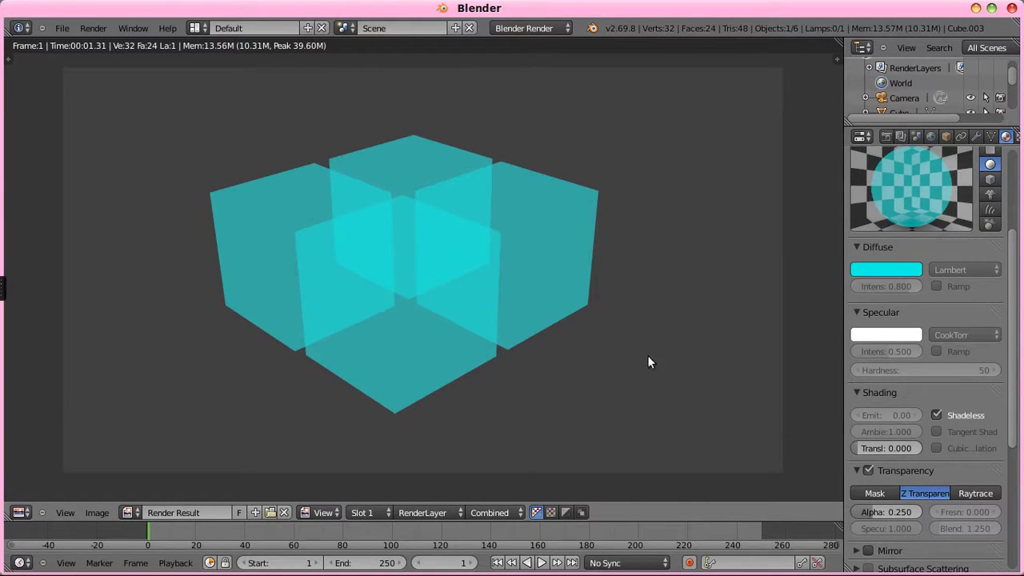
key(Escape)
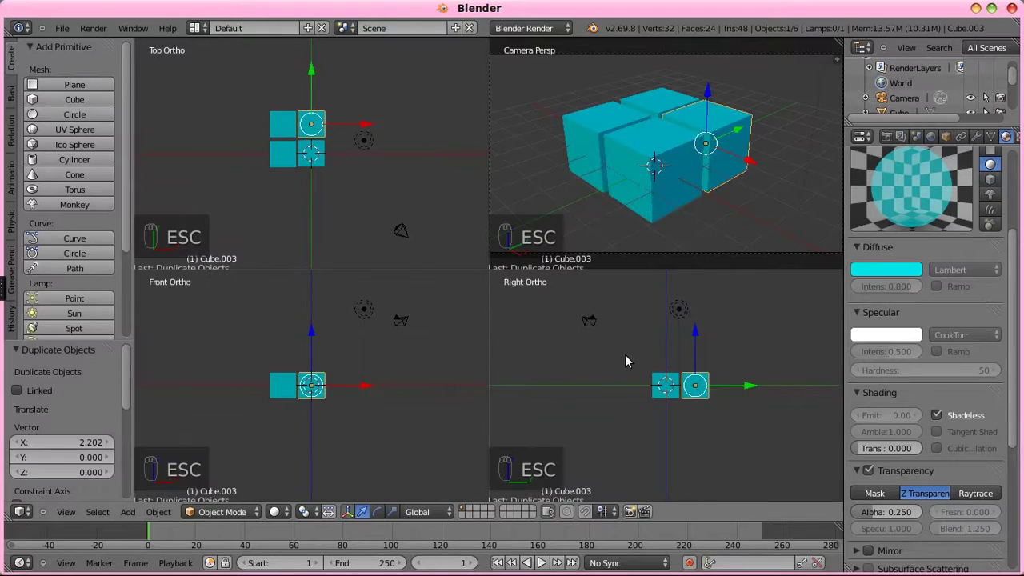
Step: Set the world's horizon colour to black
click(931, 136)
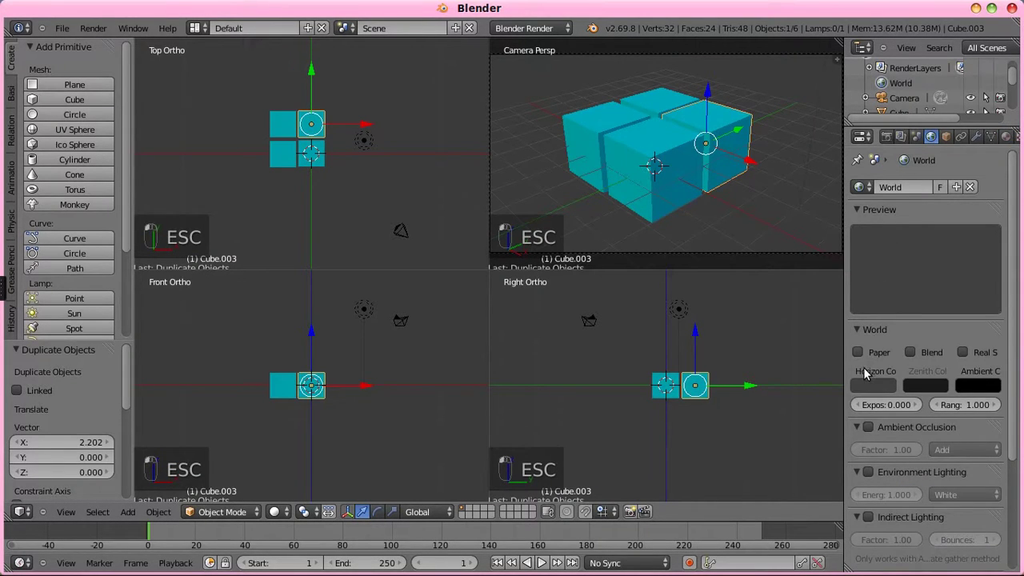
click(864, 387)
drag(884, 291, 885, 332)
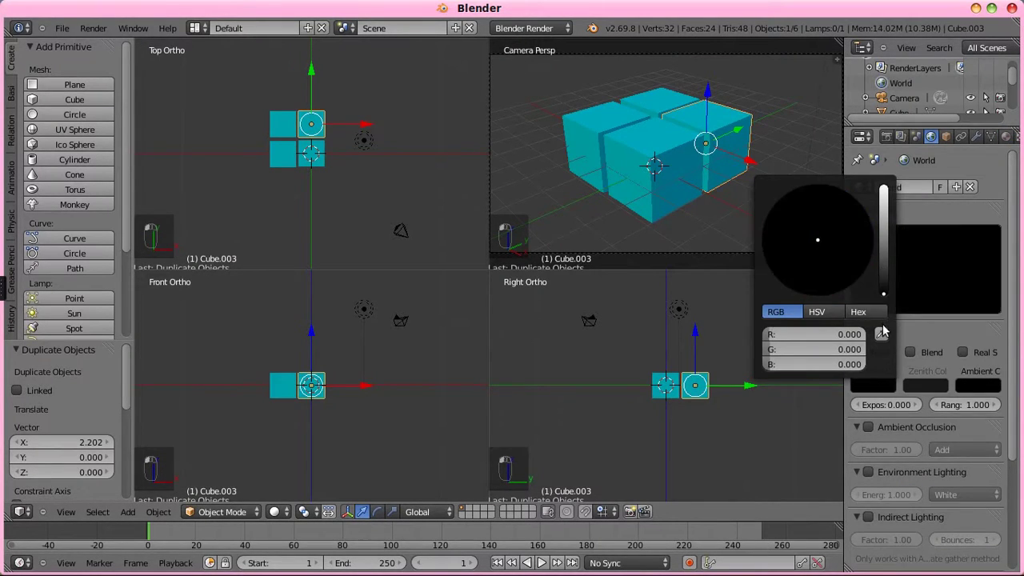
Step: Enable Freestyle line rendering for the scene and render a test image
click(887, 137)
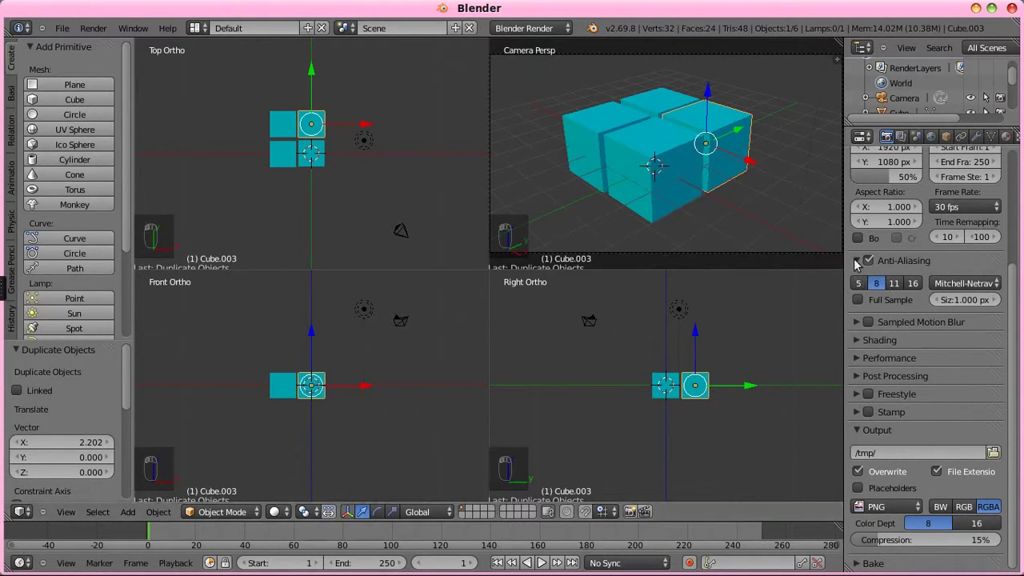
click(869, 394)
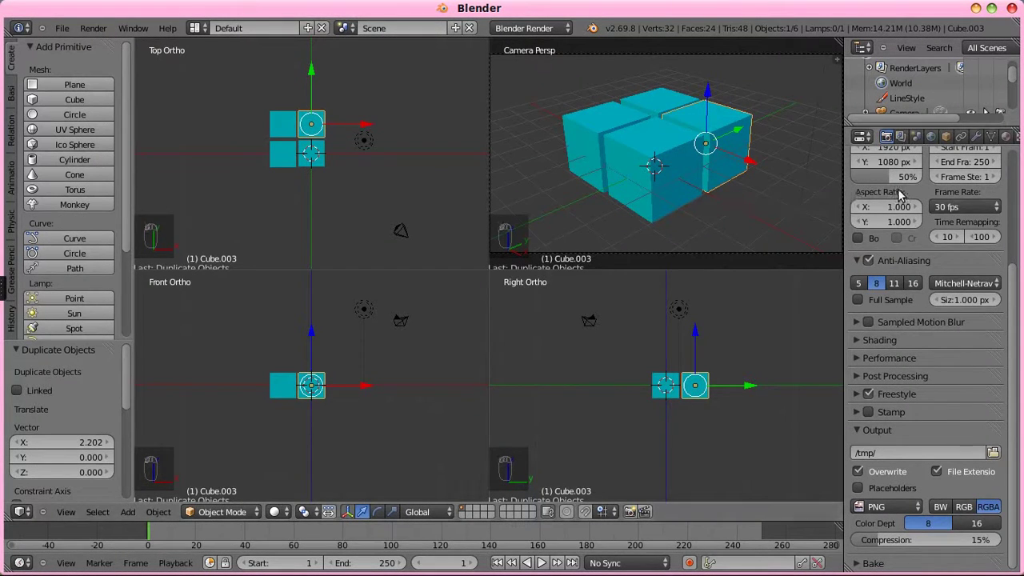
key(F12)
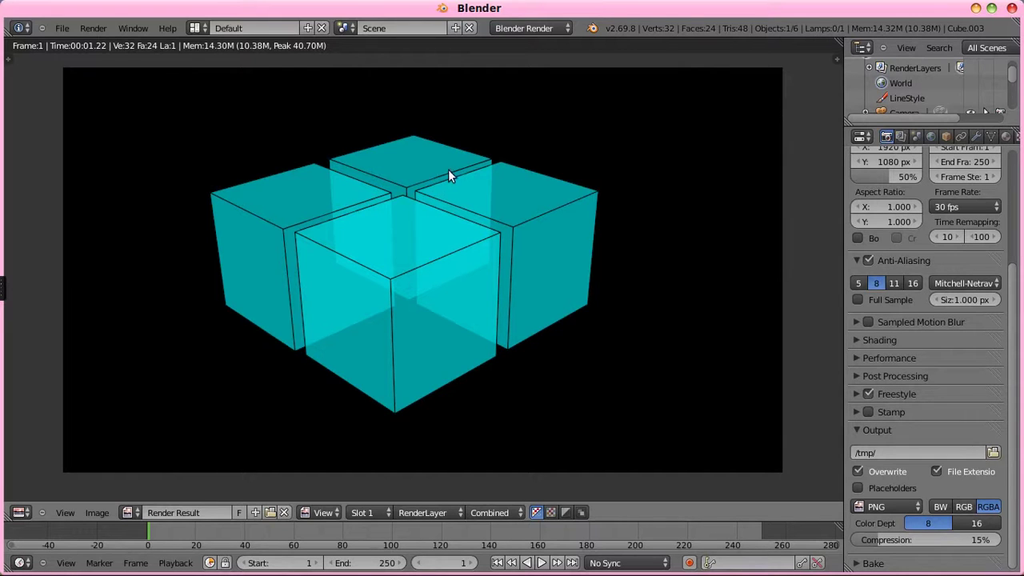
key(Escape)
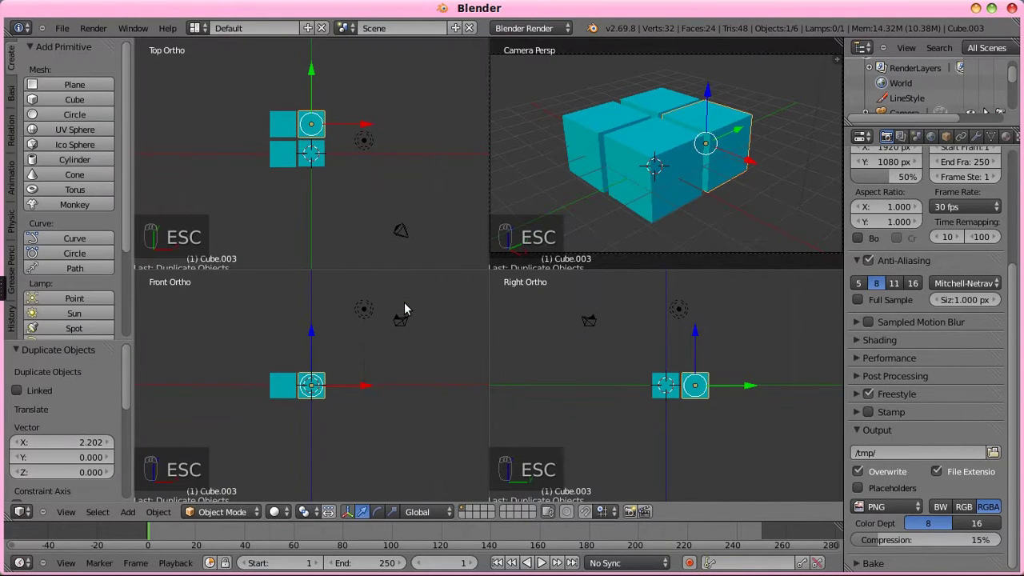
Step: Add a second render layer and name it Freestyle
scroll(901, 161, up, 5)
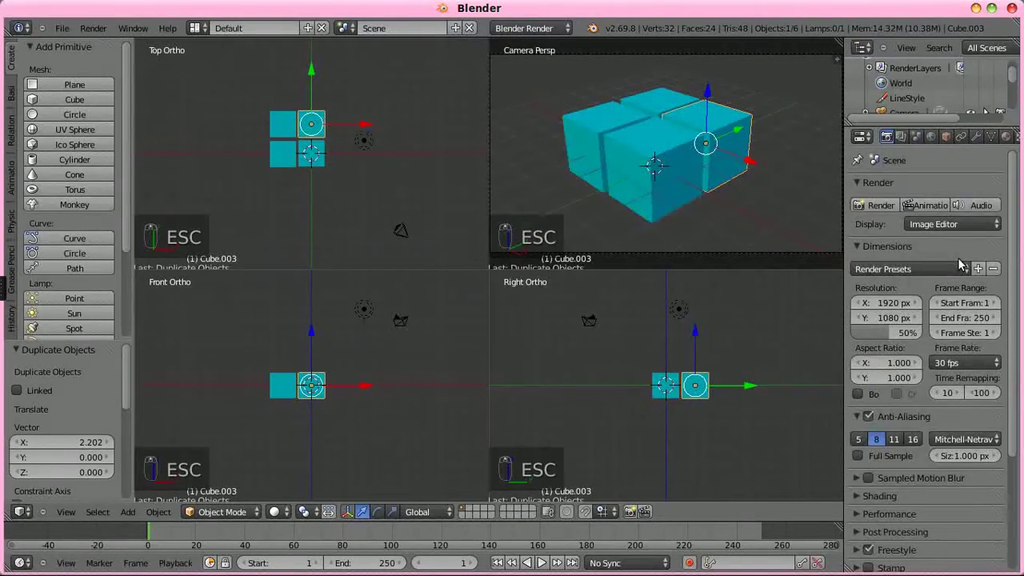
click(901, 137)
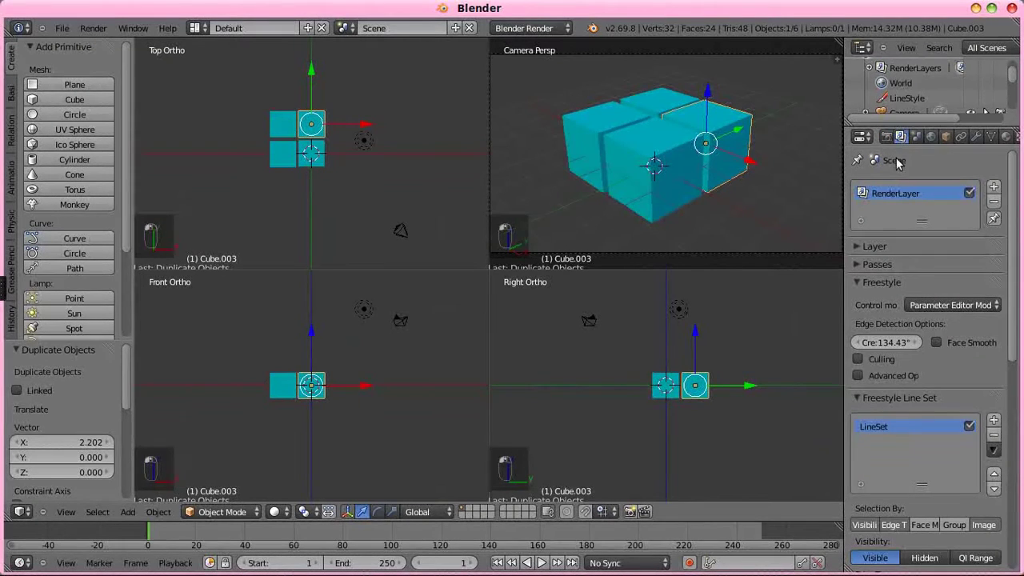
click(996, 189)
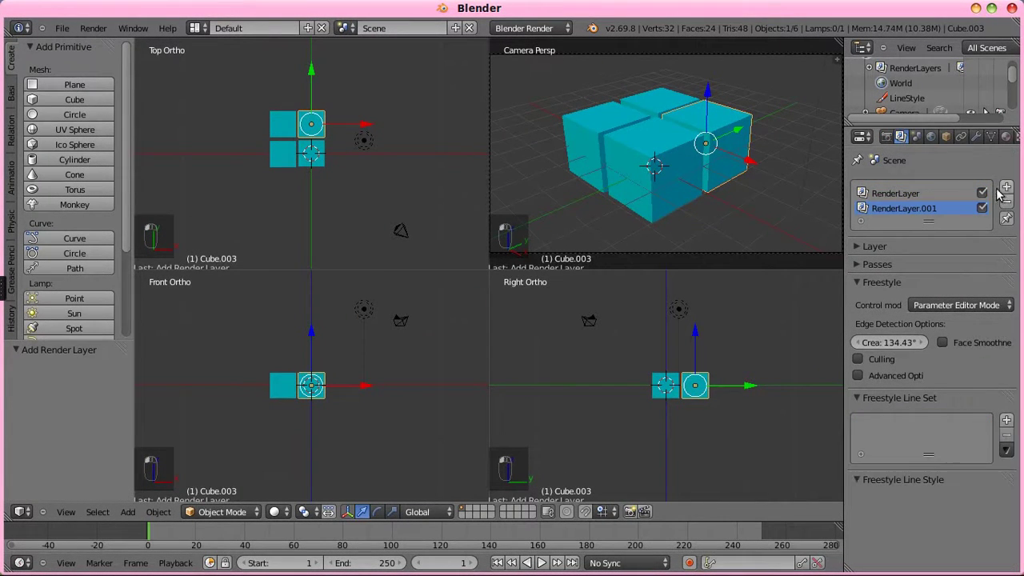
double_click(915, 209)
text(Freestyle)
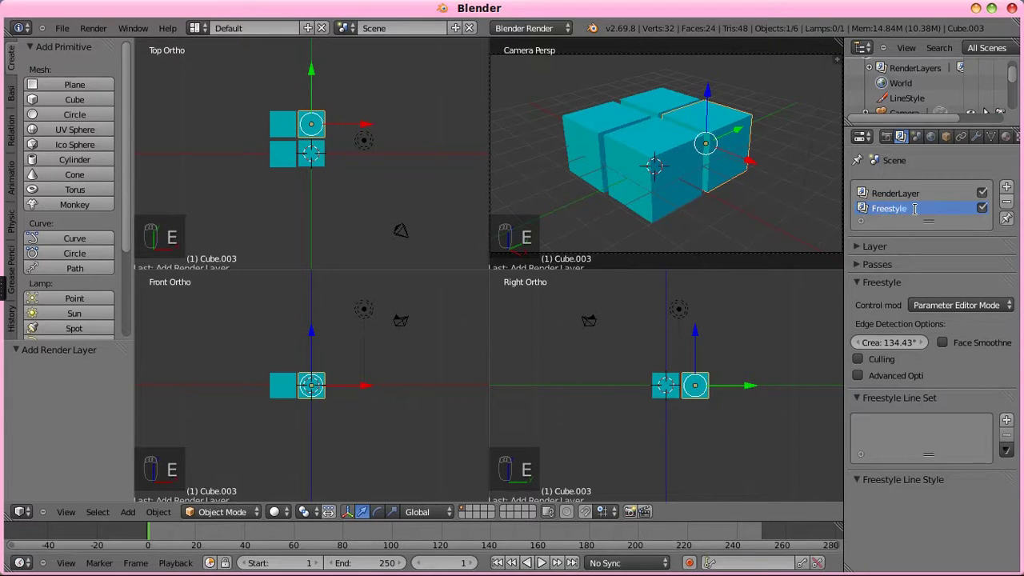
key(Return)
Step: Add two line sets to the Freestyle render layer and remove the line set from the original RenderLayer
click(1007, 419)
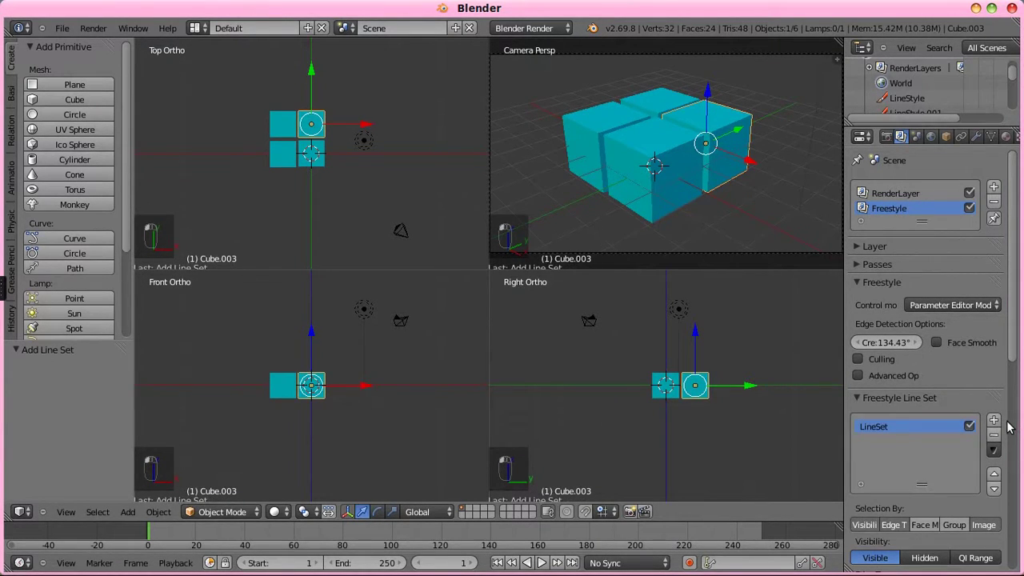
click(994, 421)
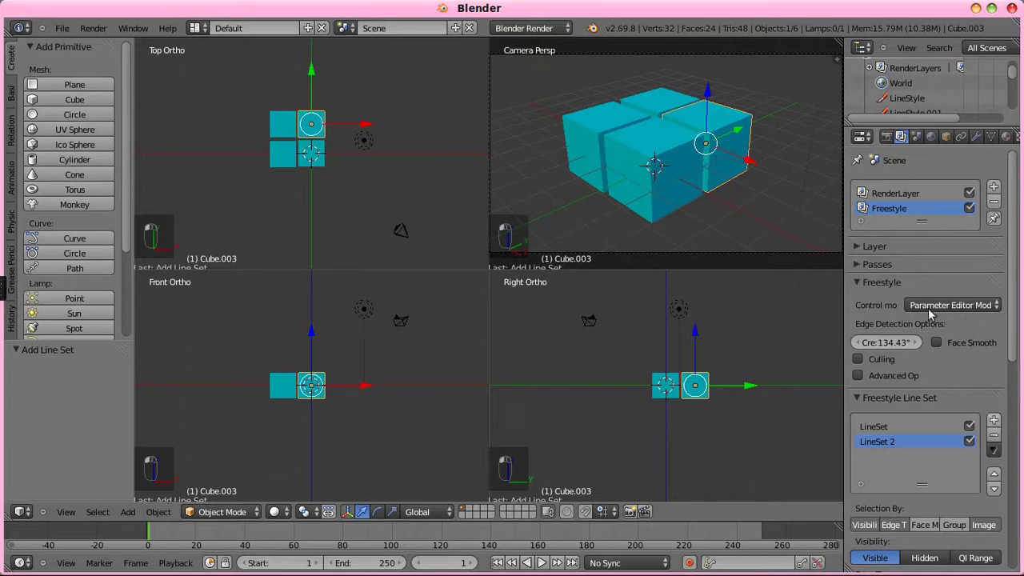
click(896, 194)
click(994, 436)
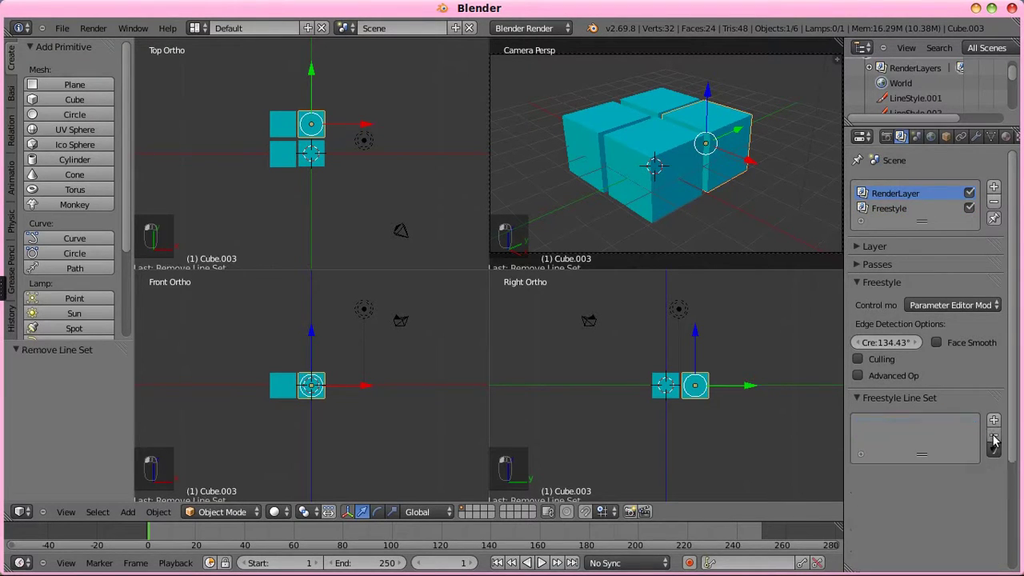
Step: Rename the Freestyle layer's first line set Visible and set the second line set's visibility to Hidden
click(903, 204)
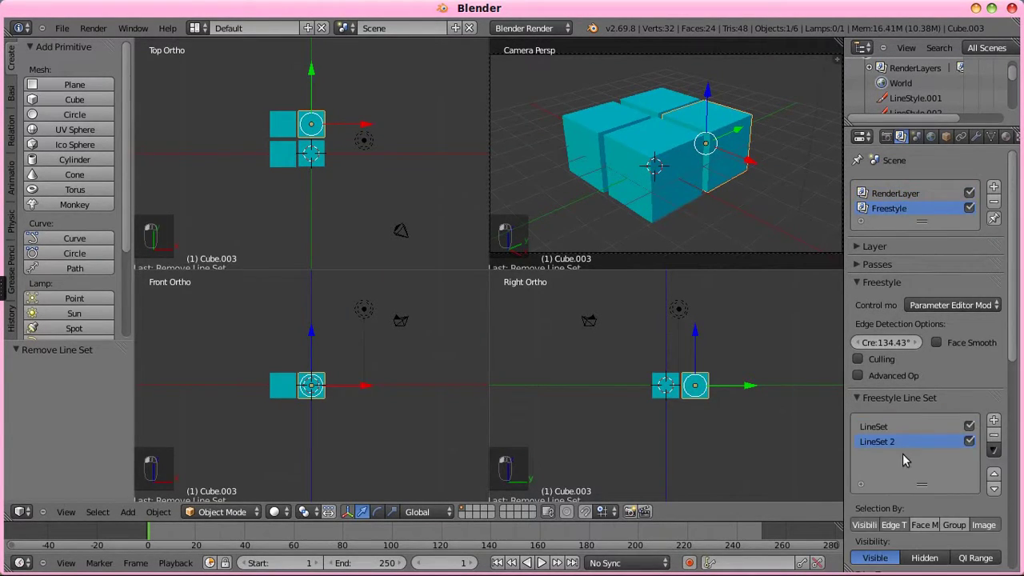
scroll(902, 454, down, 3)
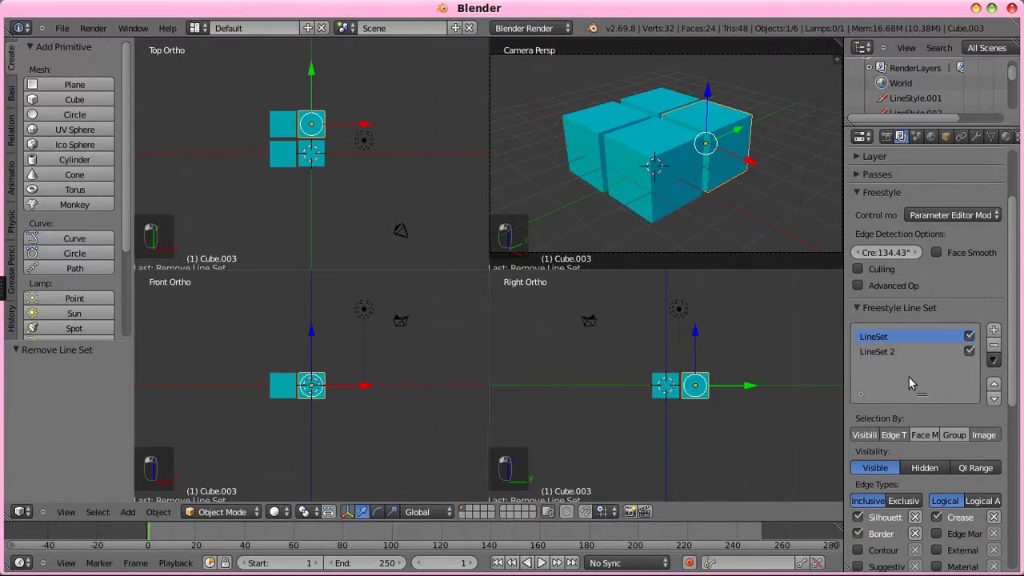
double_click(874, 337)
text(Visible)
key(Return)
click(871, 351)
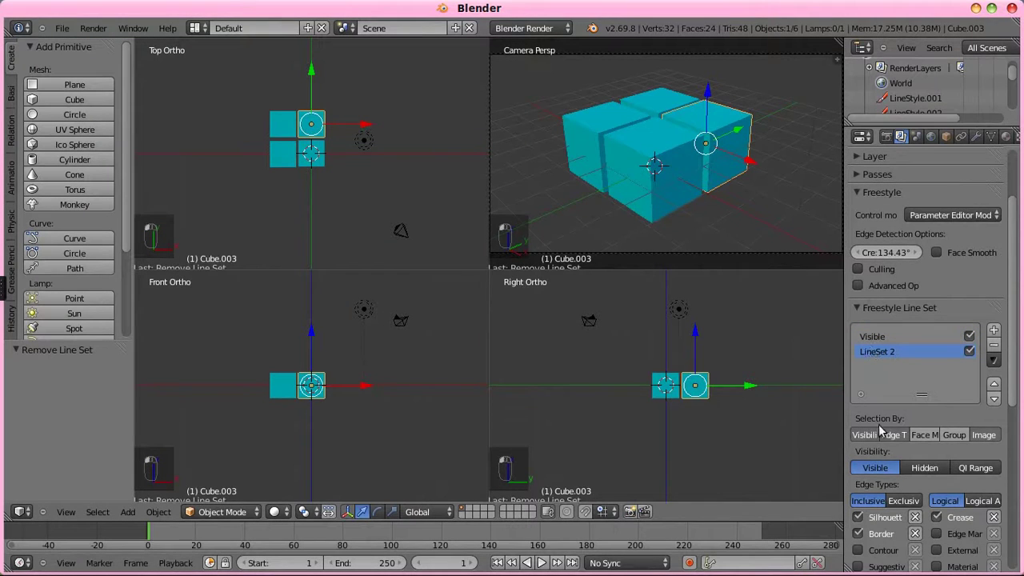
click(922, 469)
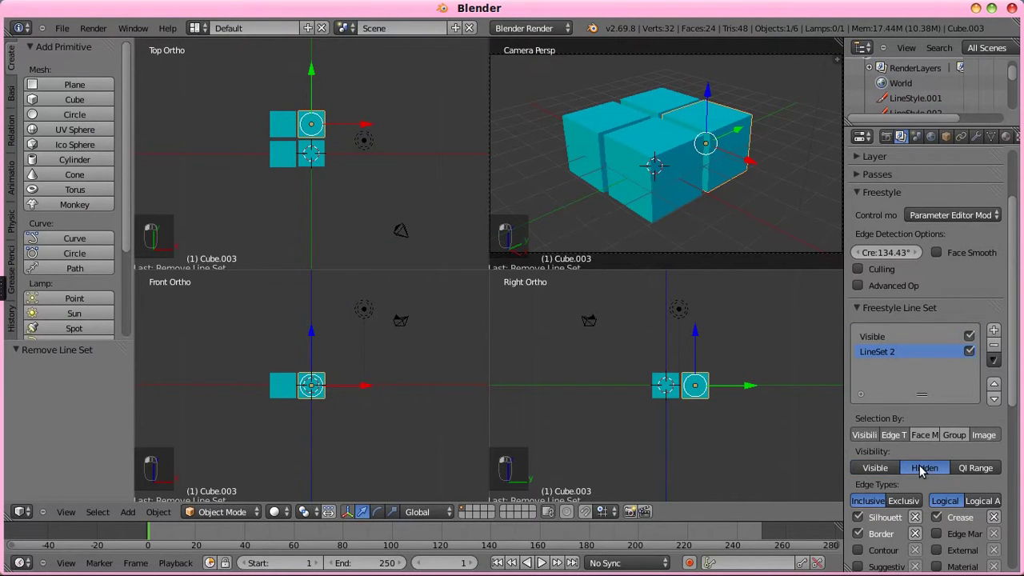
Step: Rename the Freestyle layer's second line set Hidden
double_click(886, 351)
text(Hidden)
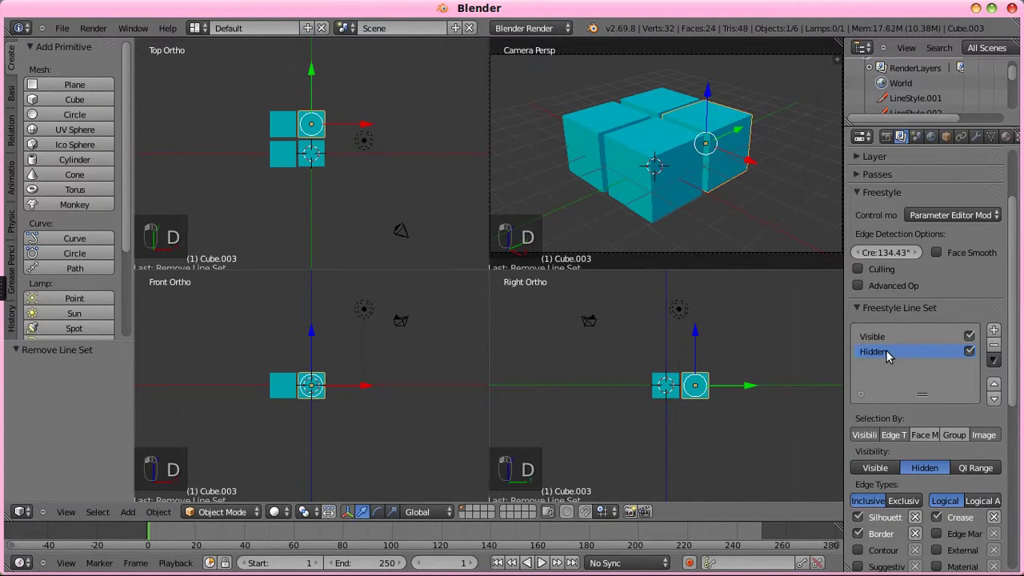
key(Return)
Step: Render the image and display the Freestyle layer's result
key(F12)
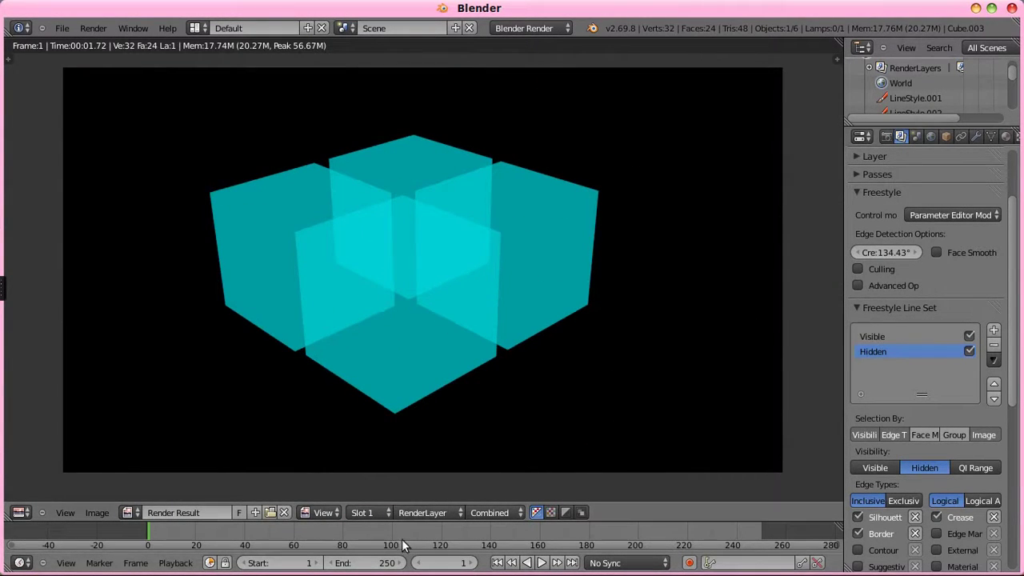
click(433, 511)
click(420, 484)
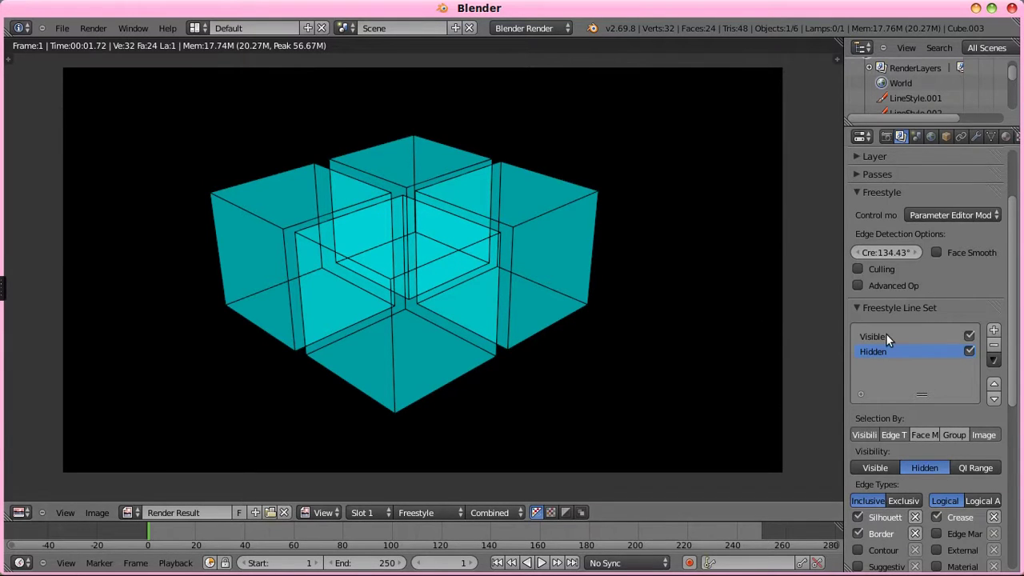
Step: Include only Freestyle in the Freestyle render layer, and exclude Freestyle from the original RenderLayer
scroll(960, 326, up, 3)
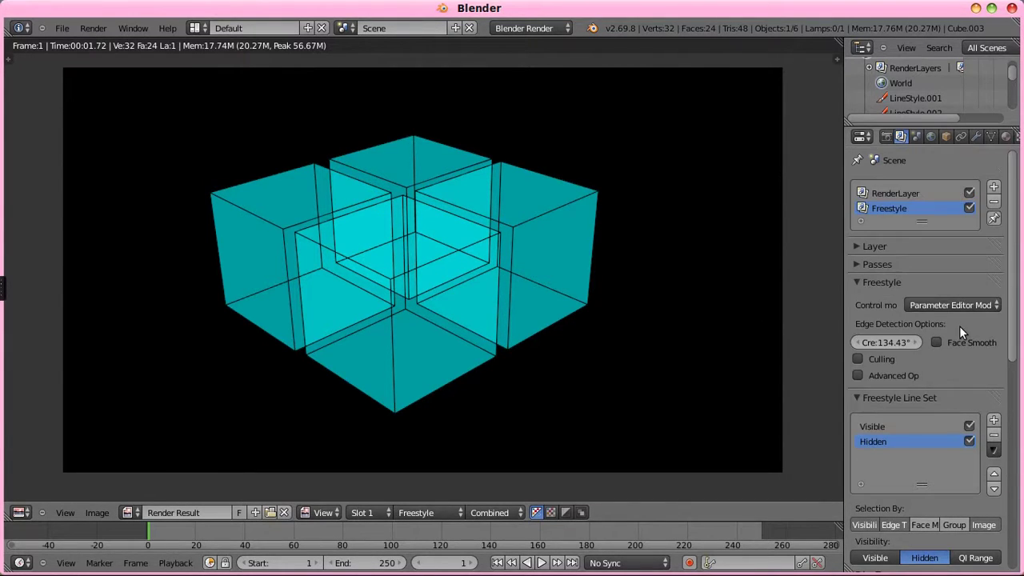
click(855, 247)
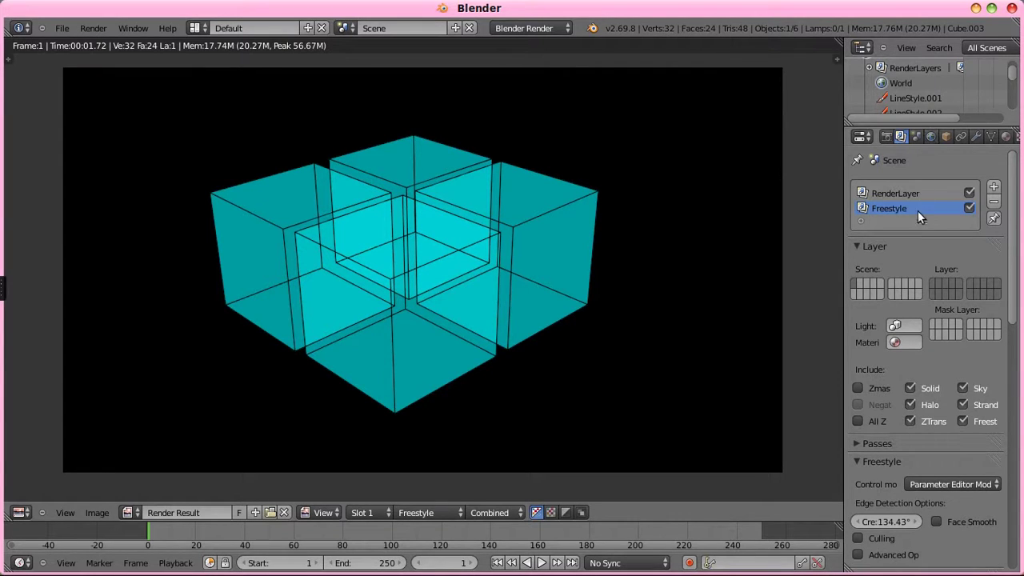
click(963, 405)
click(885, 191)
click(964, 421)
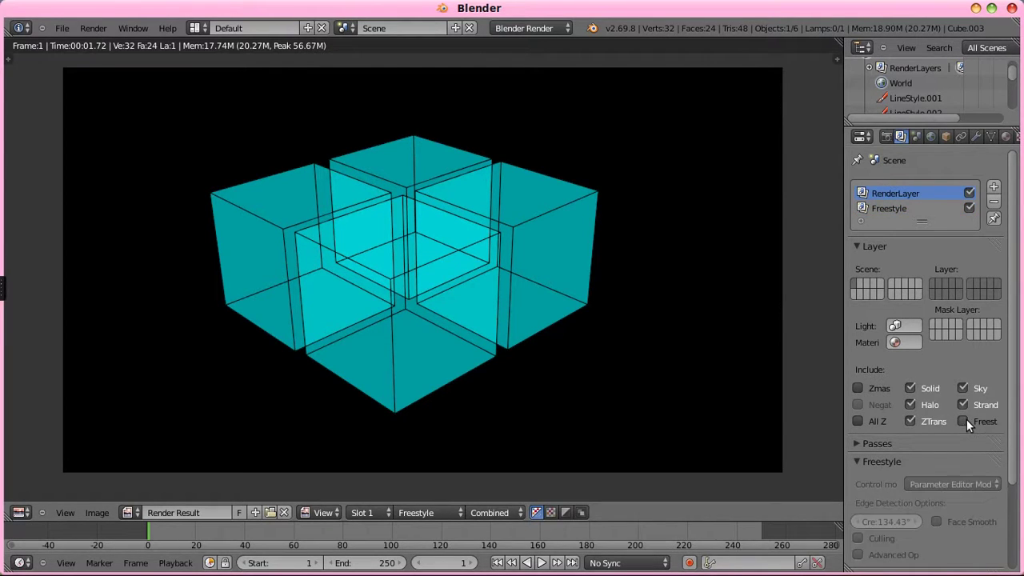
Step: Set the base color of the Hidden line set's line style to bright cyan
click(884, 208)
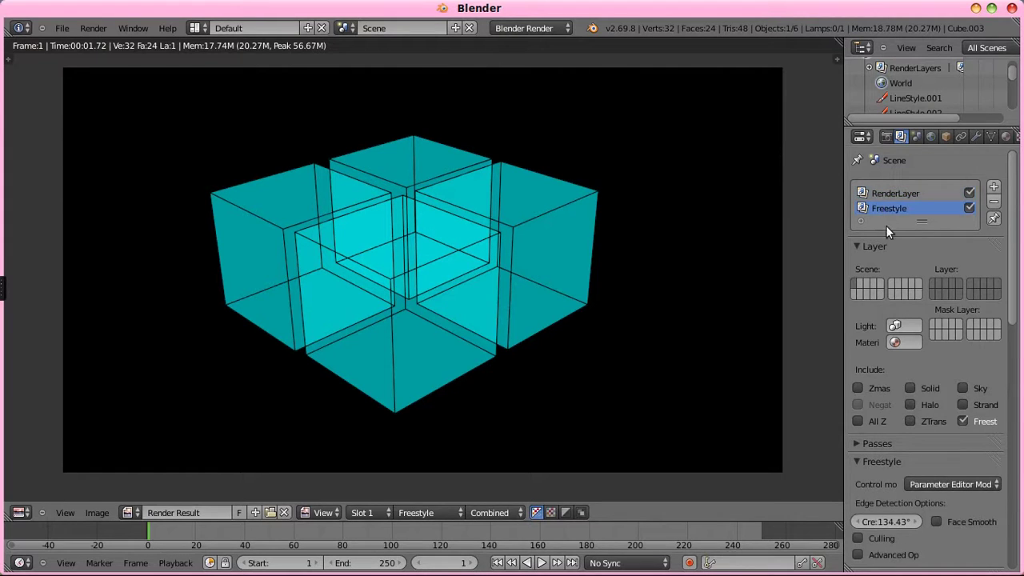
scroll(915, 334, down, 1)
scroll(915, 335, down, 7)
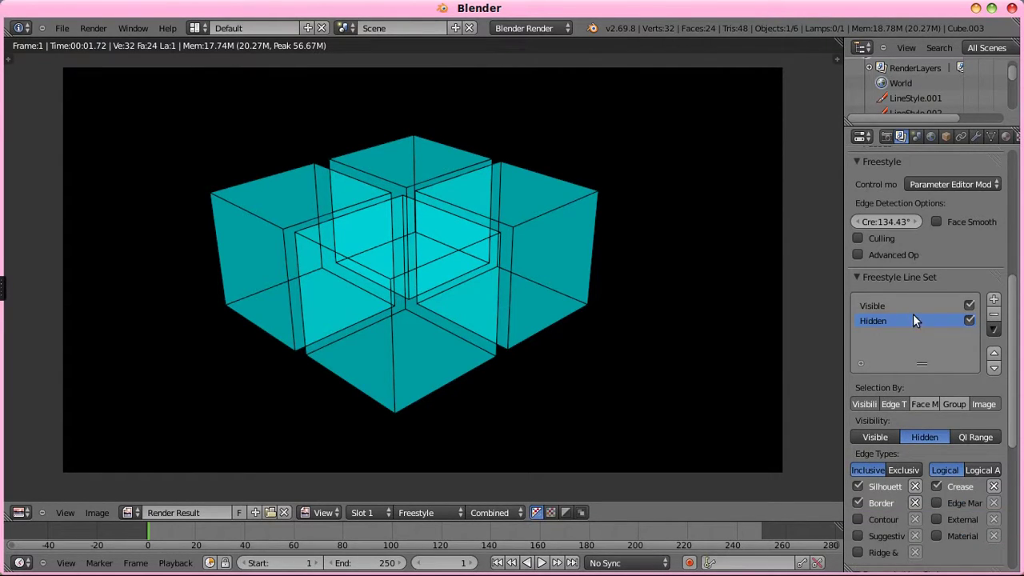
scroll(911, 378, down, 8)
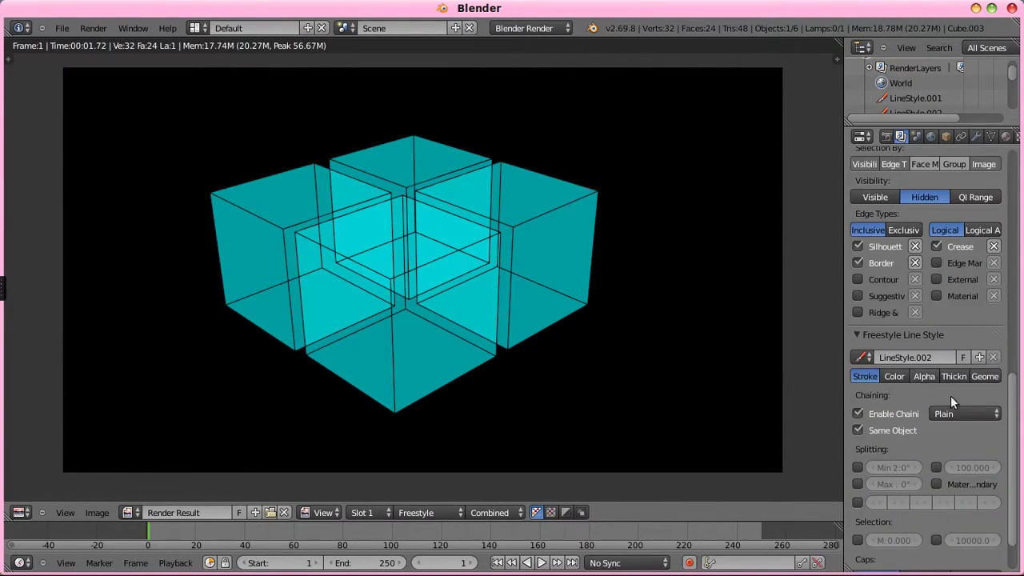
scroll(946, 254, up, 6)
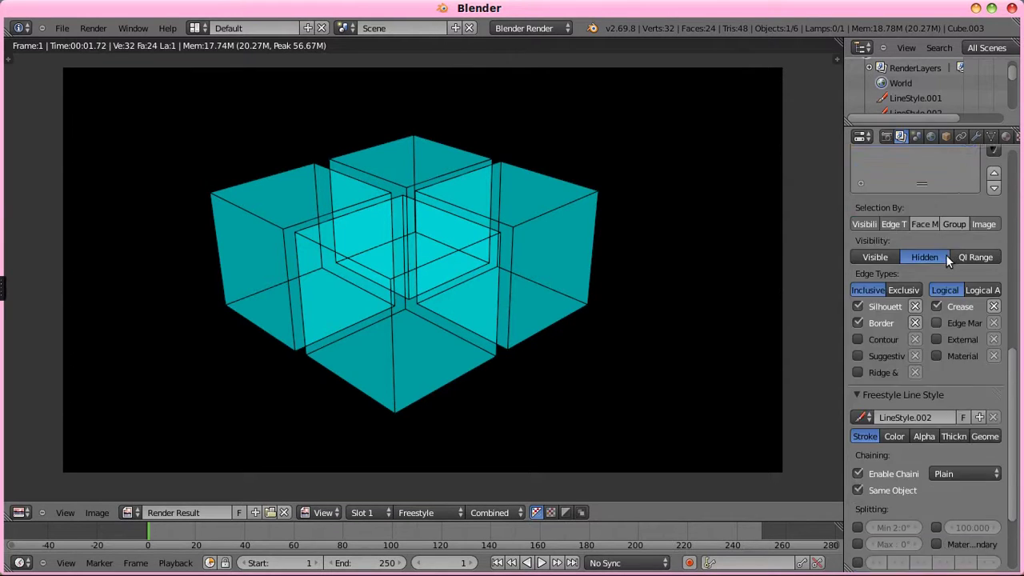
scroll(939, 394, down, 4)
click(908, 432)
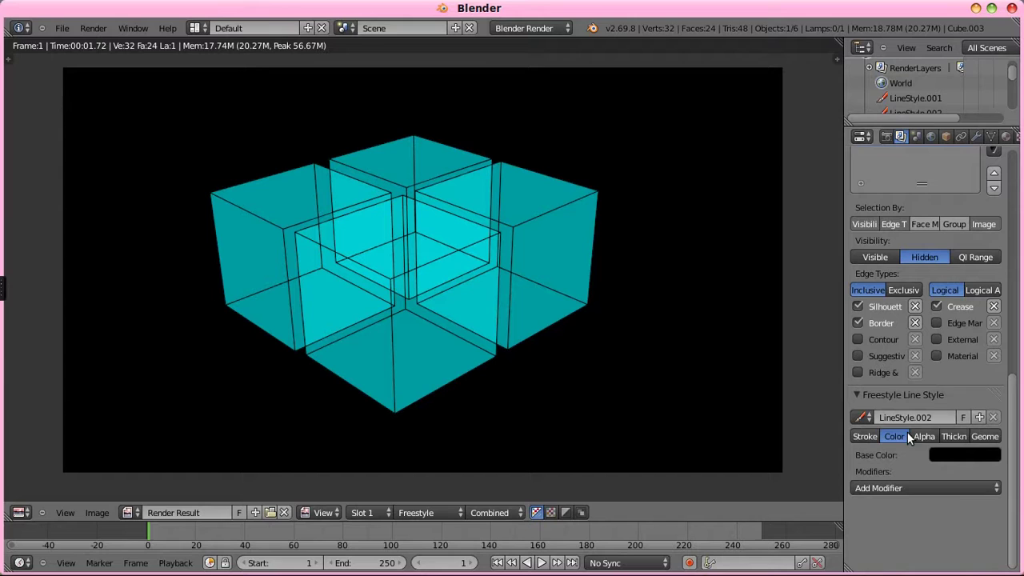
click(975, 453)
drag(978, 293, 975, 240)
click(925, 264)
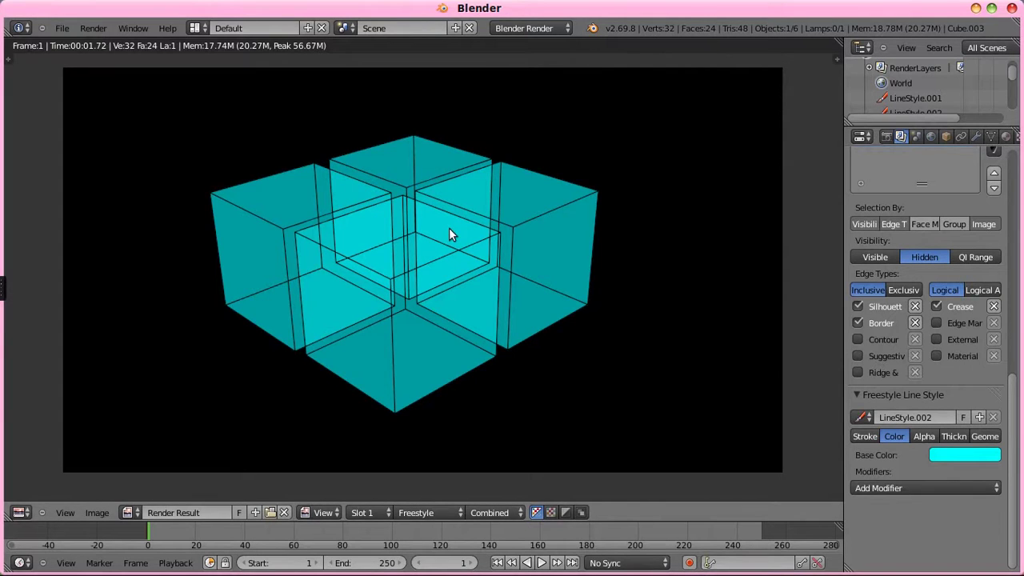
Step: Add a Distance from Camera thickness modifier to the Hidden line set's line style
key(Escape)
right_click(665, 102)
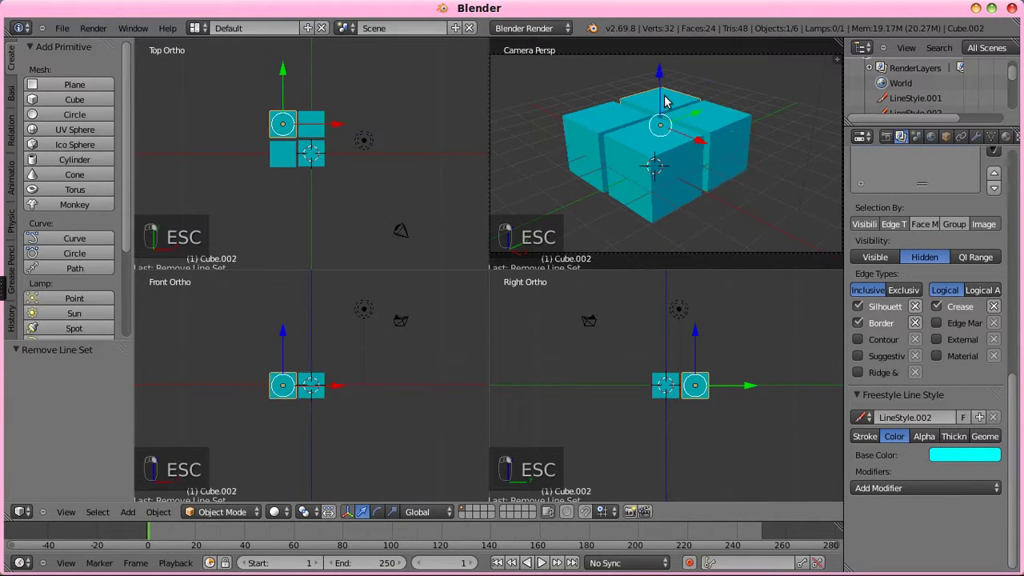
shift+right_click(661, 146)
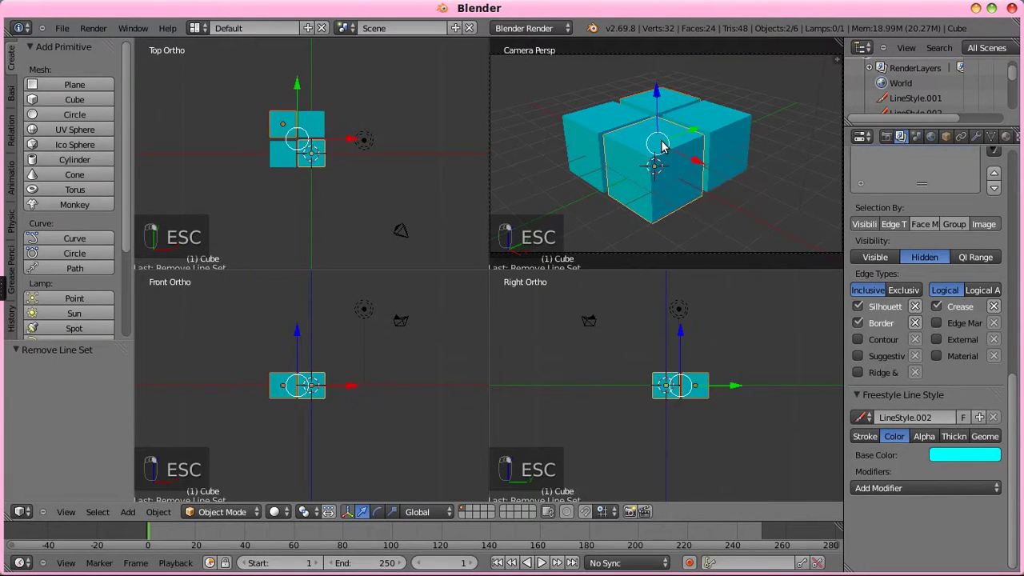
click(985, 436)
click(956, 437)
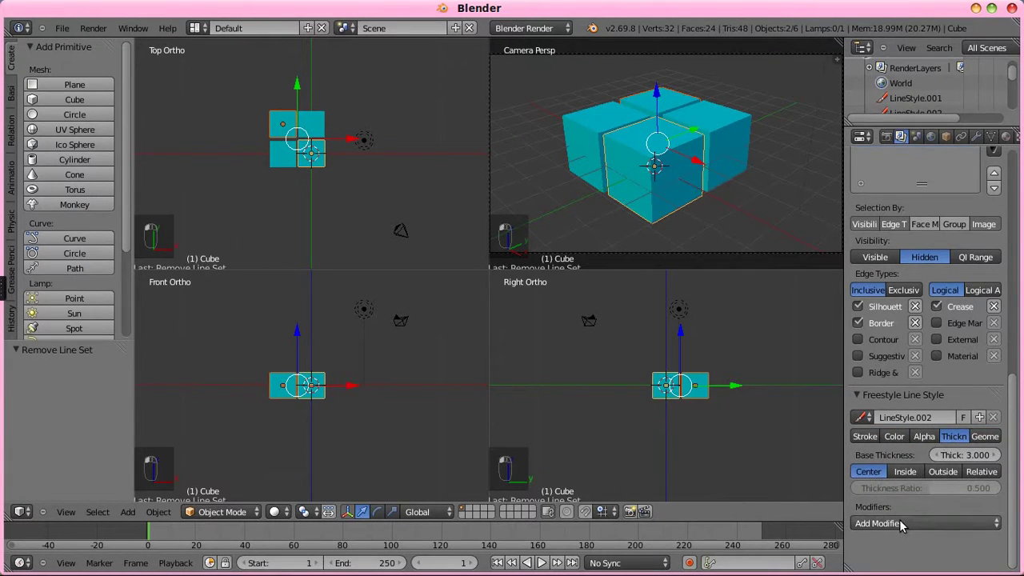
click(872, 523)
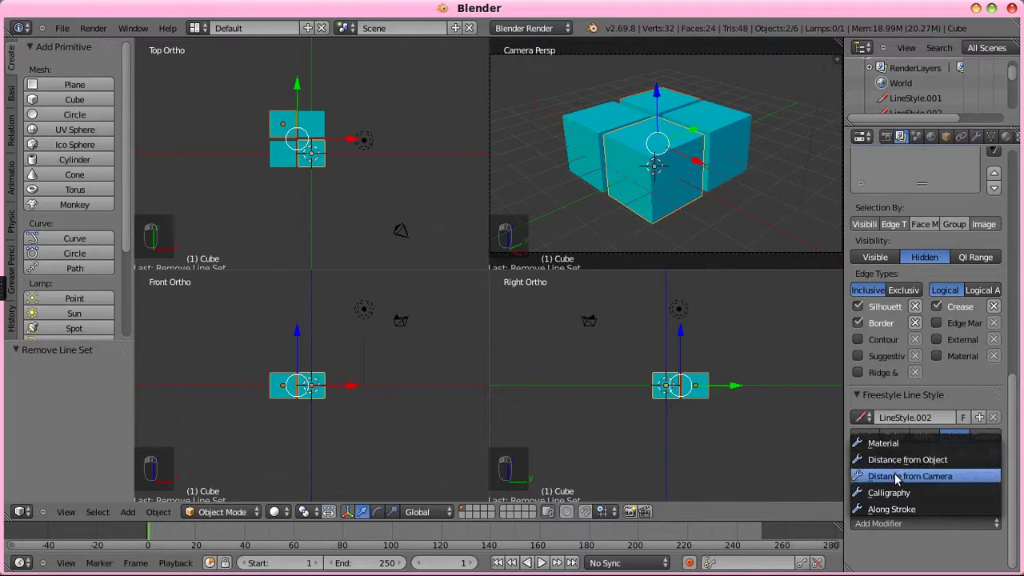
click(896, 476)
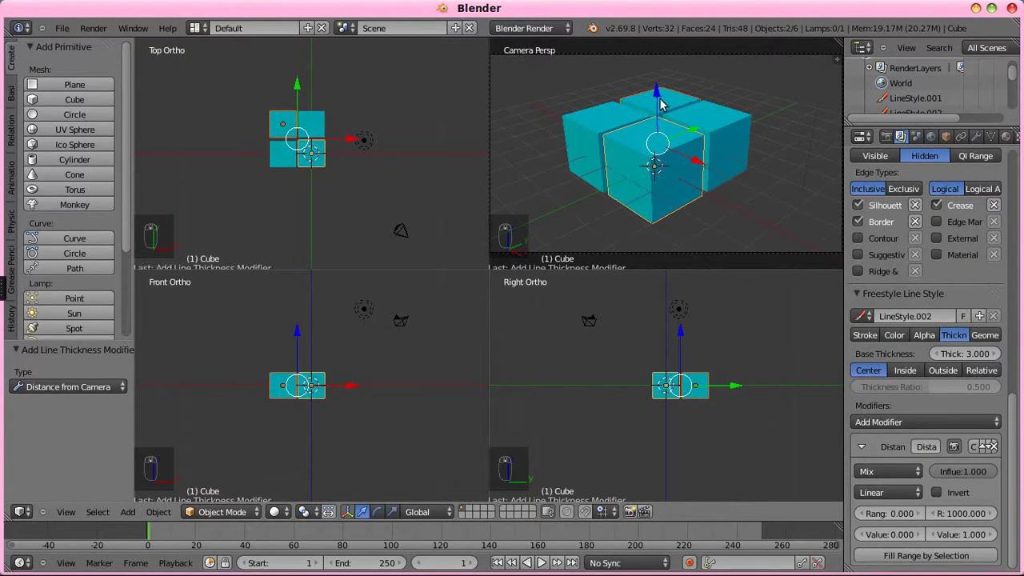
Step: Fill the thickness modifier's distance range from the farthest and nearest cubes, and render a test image
right_click(294, 122)
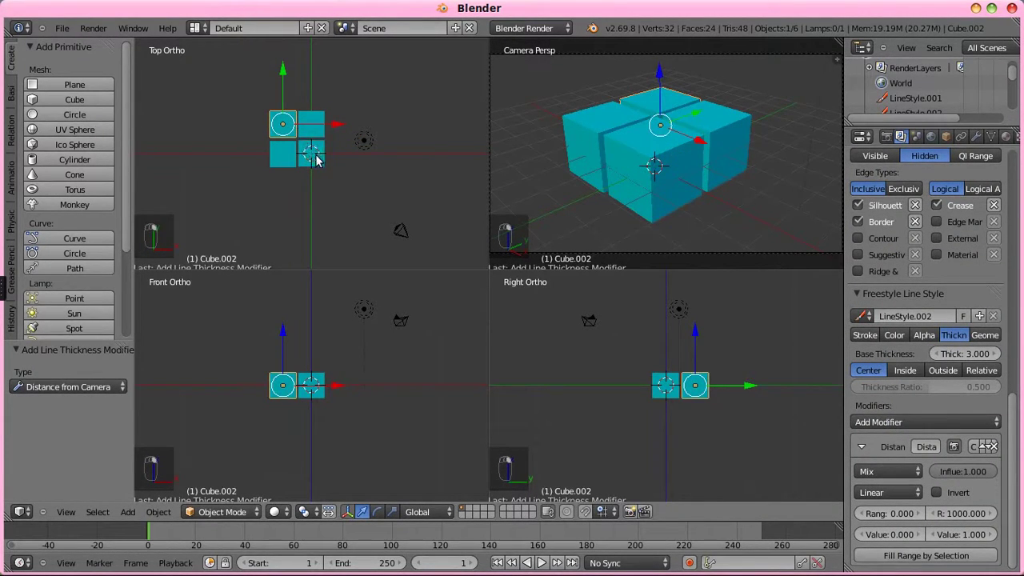
right_click(313, 157)
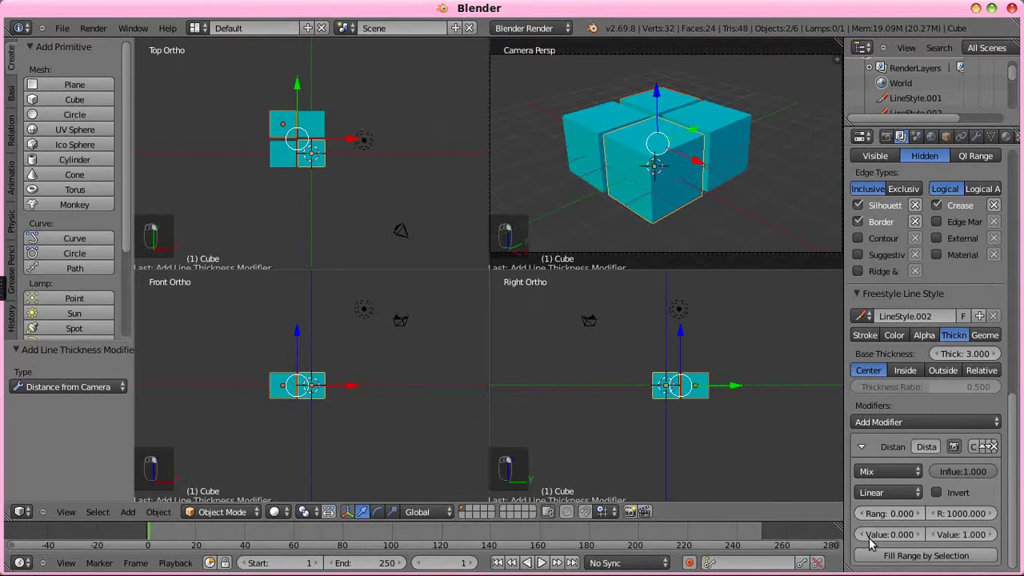
click(885, 557)
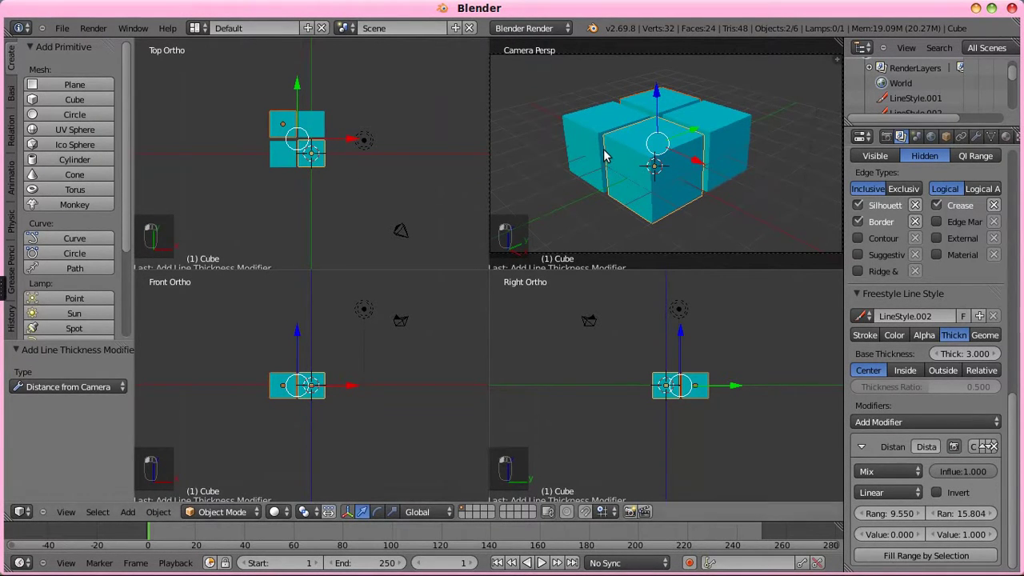
key(F12)
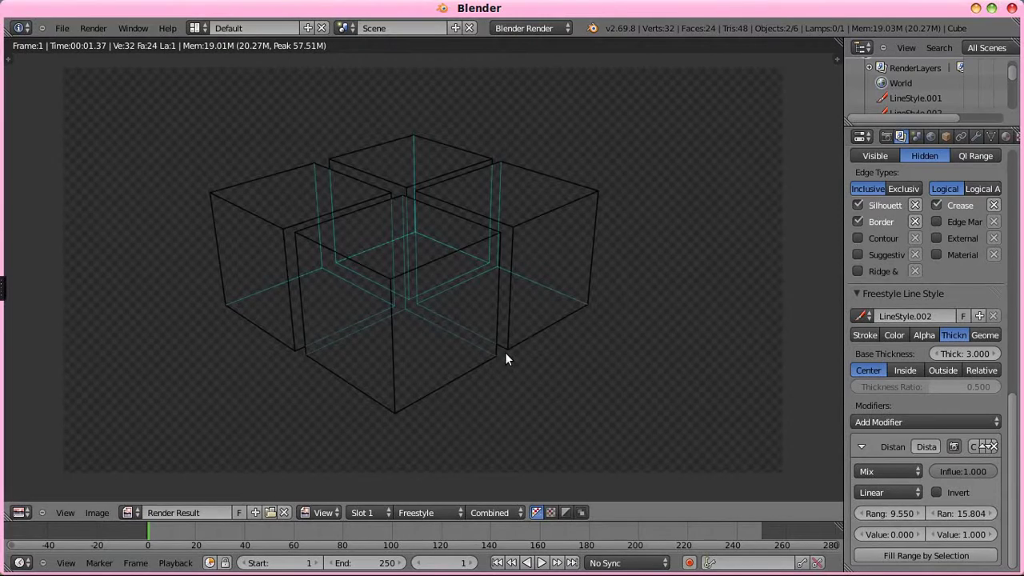
key(Escape)
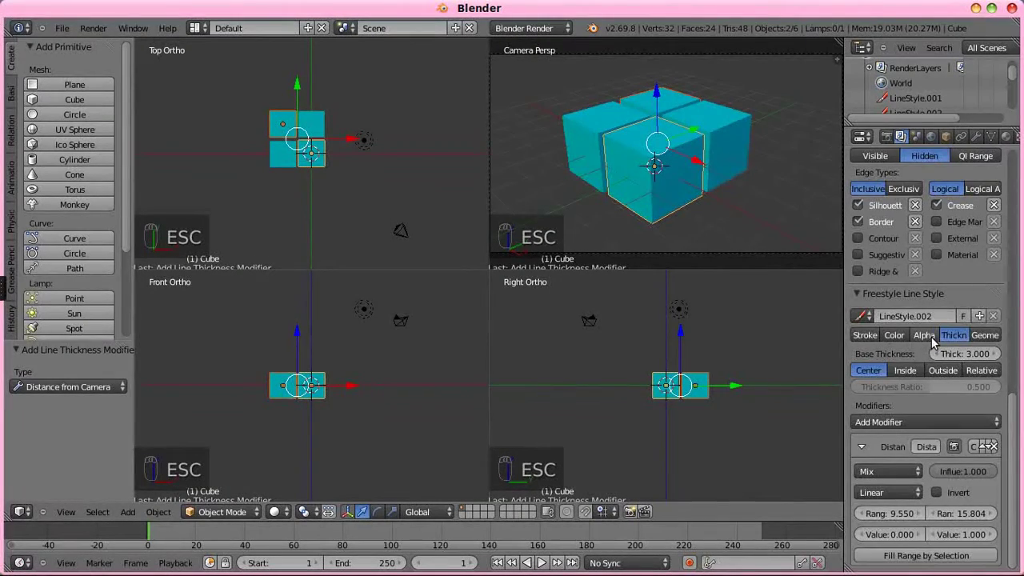
Step: Copy the Hidden line set and paste it over the Visible line set
scroll(933, 342, up, 7)
scroll(932, 342, up, 1)
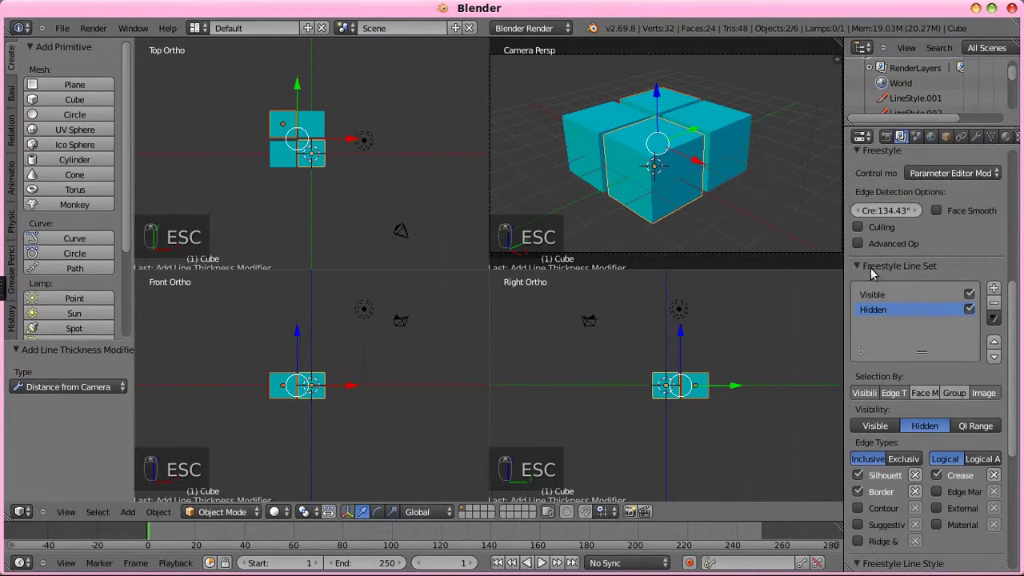
click(994, 318)
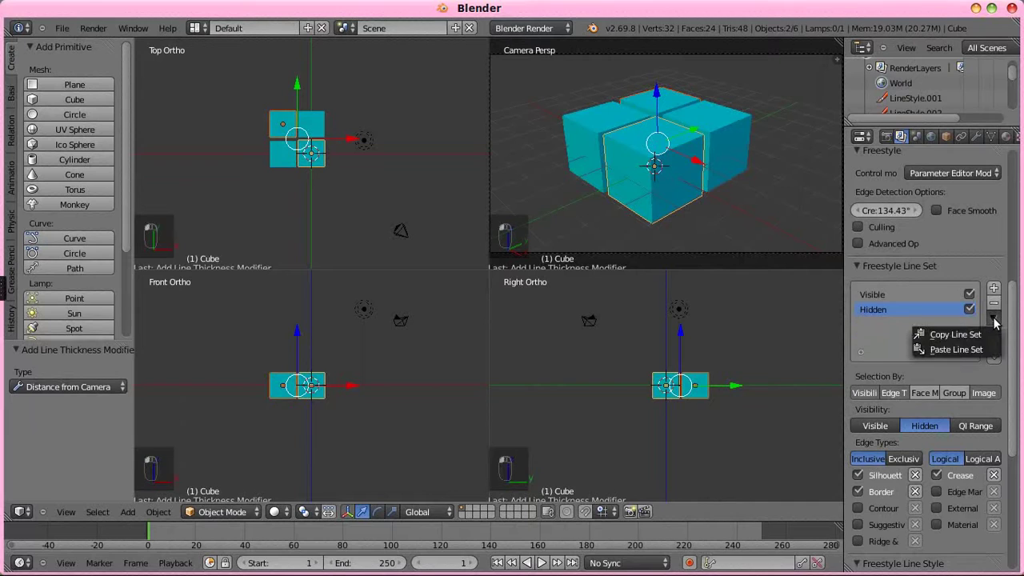
click(945, 334)
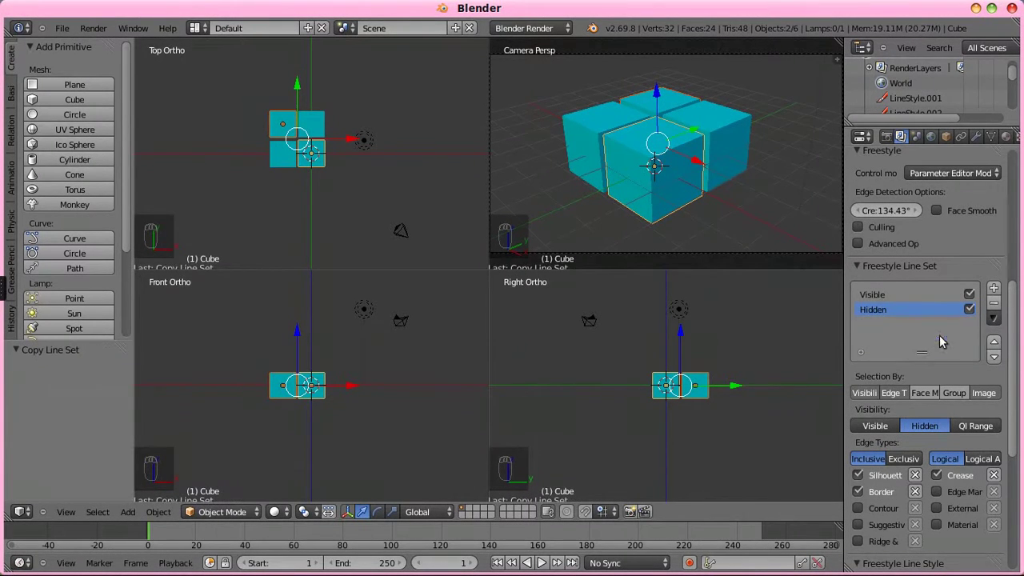
click(879, 294)
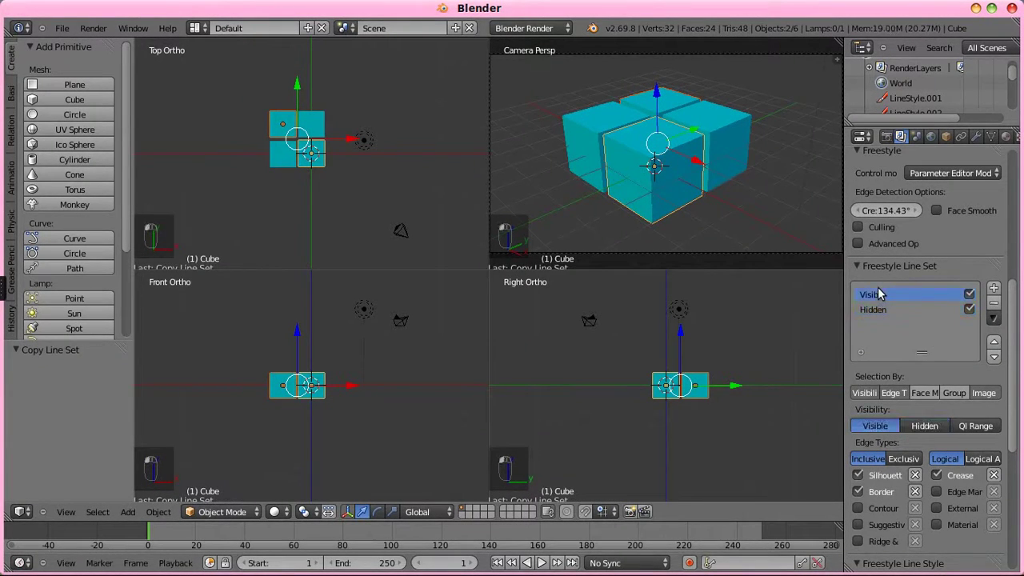
click(994, 318)
click(952, 350)
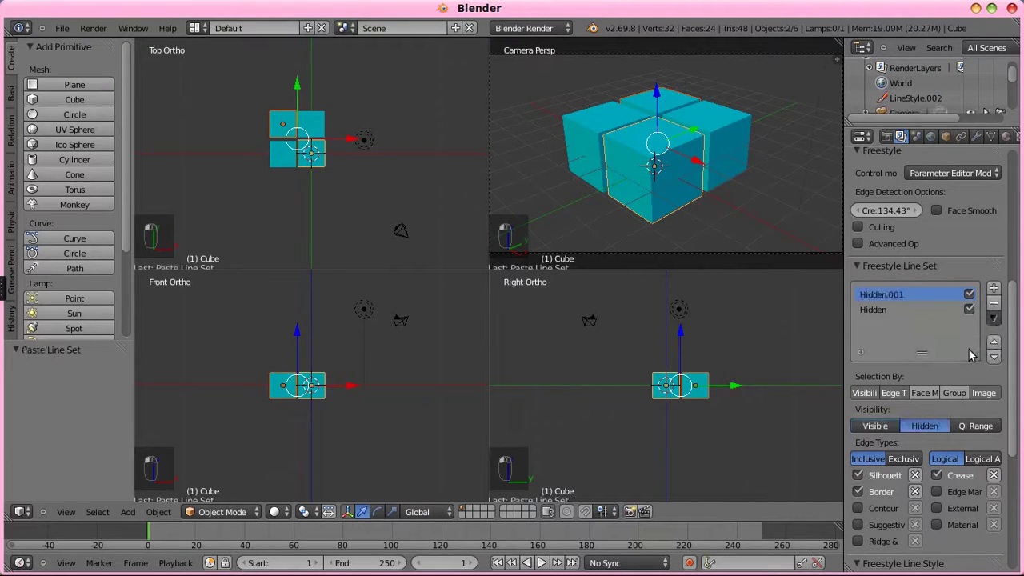
Step: Rename the pasted line set Visible and render a test image
double_click(907, 293)
text(Visible)
key(Return)
key(F12)
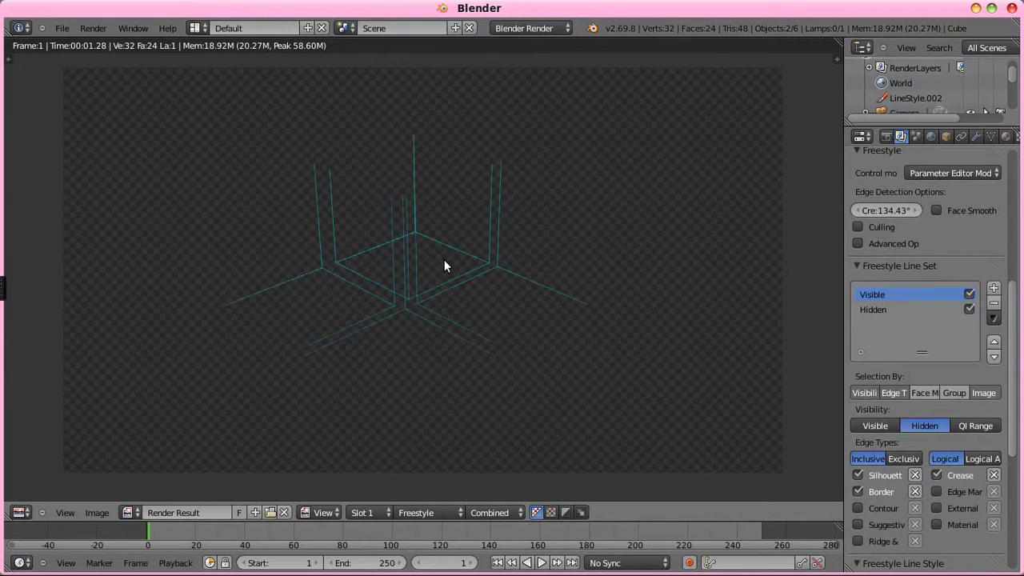
key(Escape)
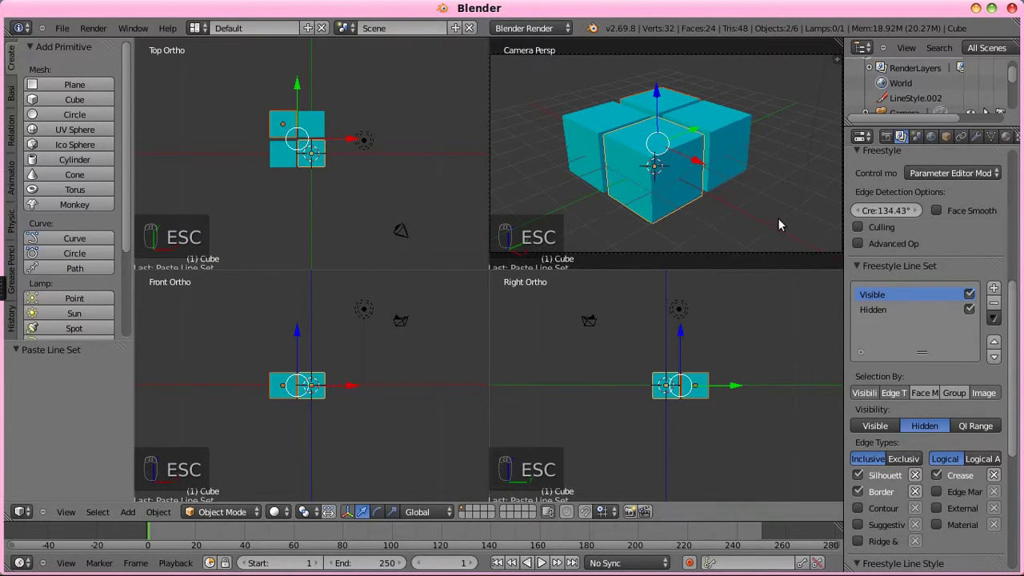
Step: Set the Visible line set's visibility to Visible and render a test image
scroll(905, 404, down, 6)
scroll(908, 433, down, 2)
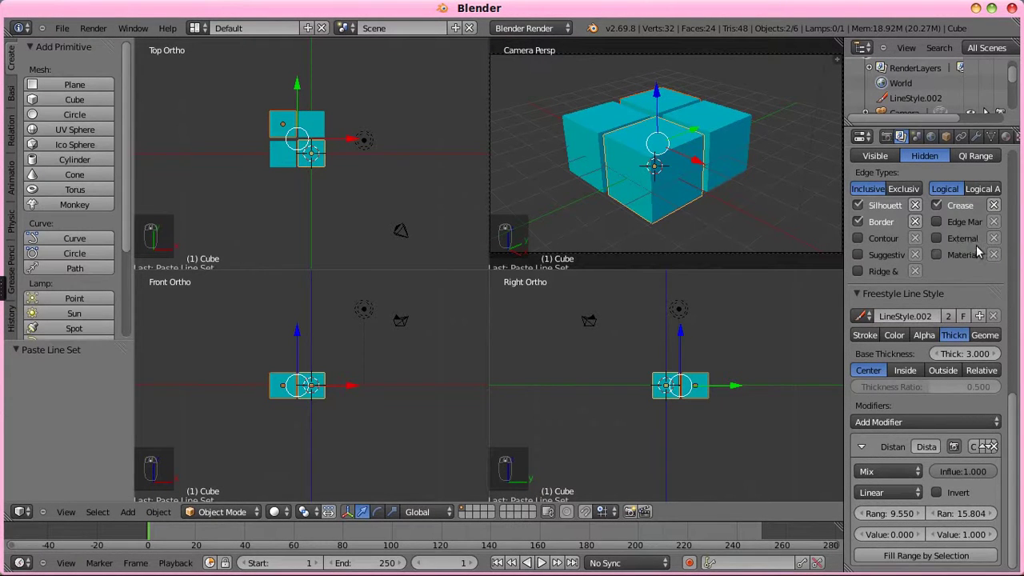
scroll(928, 200, up, 4)
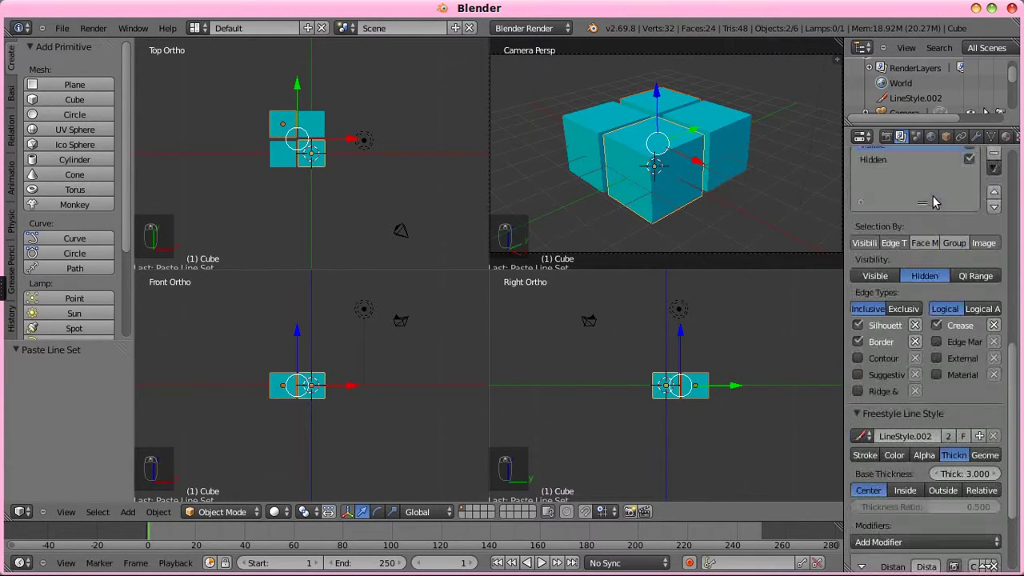
click(885, 160)
scroll(881, 180, up, 3)
click(874, 235)
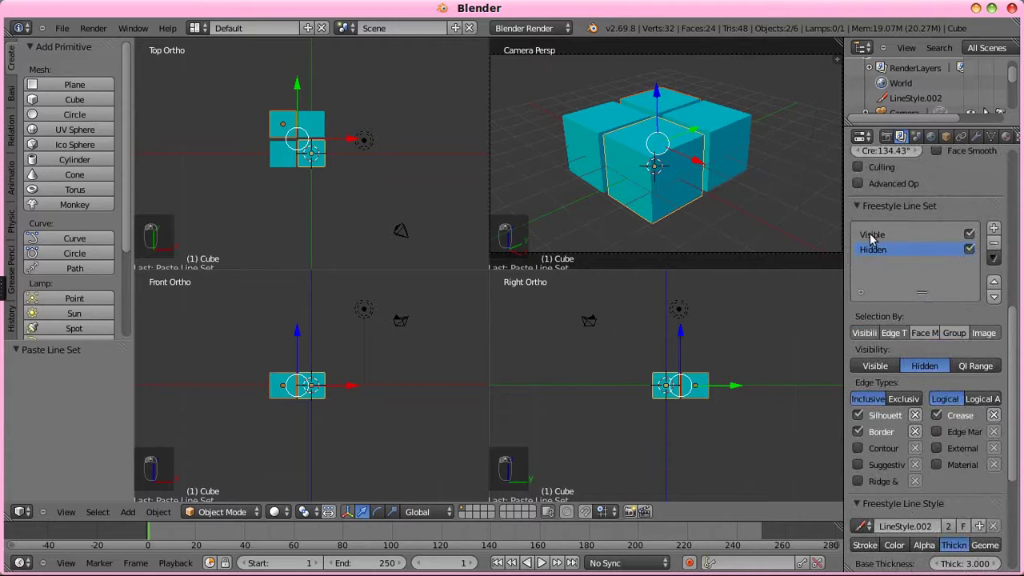
click(877, 369)
key(F12)
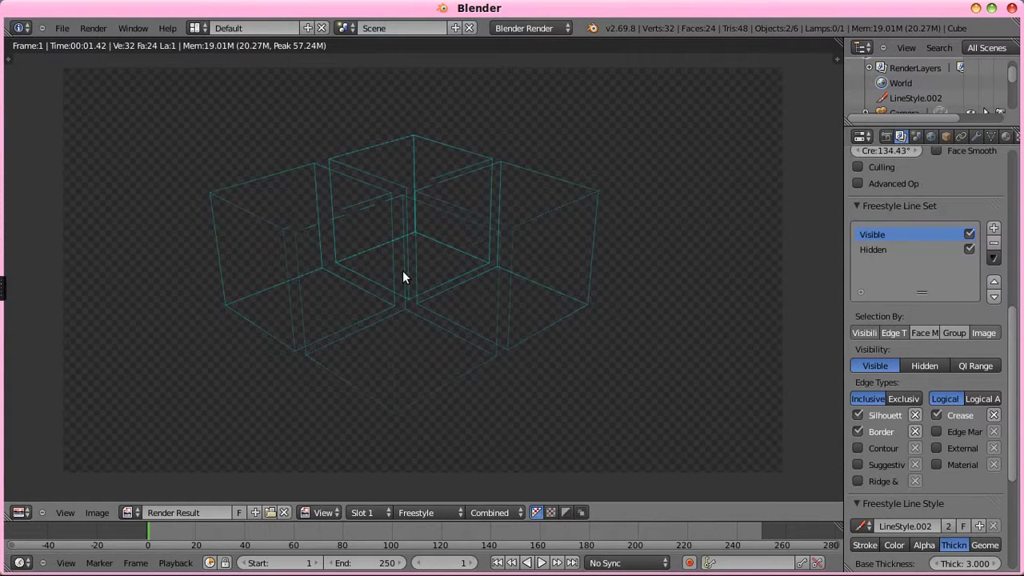
key(Escape)
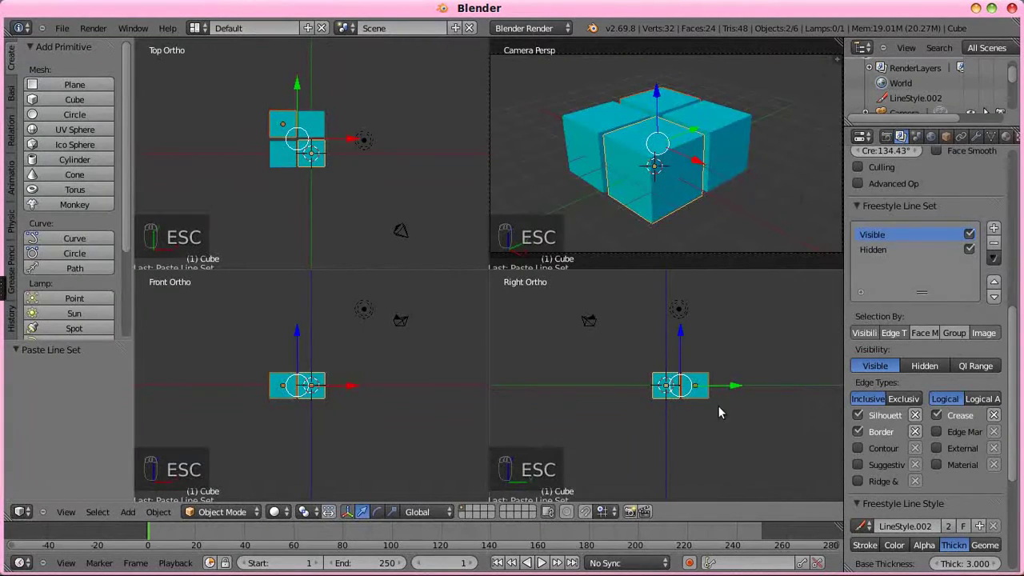
scroll(952, 490, down, 5)
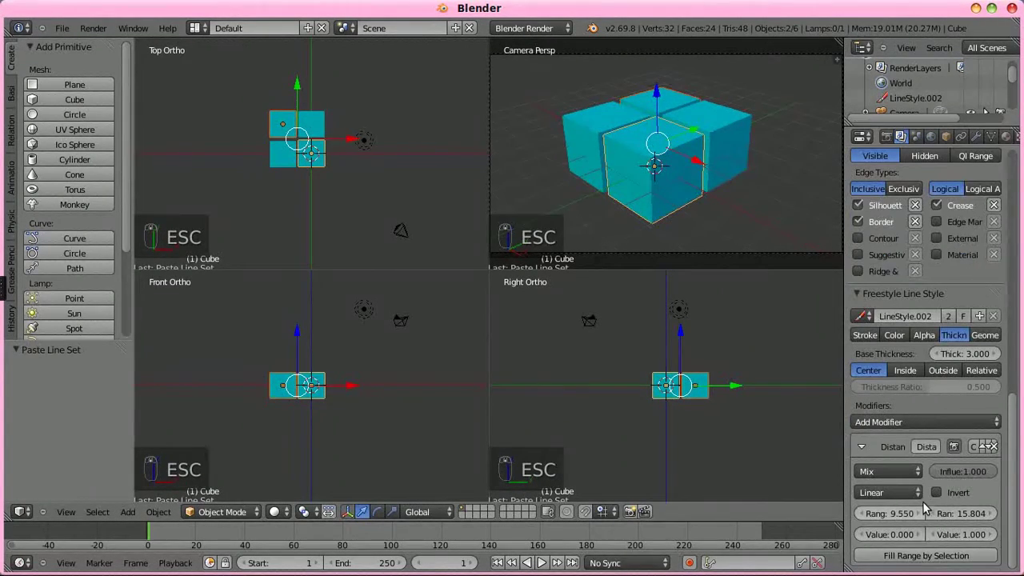
Step: Invert the distance thickness modifier, set its value range to 0.25 minimum and 1.5 maximum, and render a test image
click(937, 492)
click(891, 535)
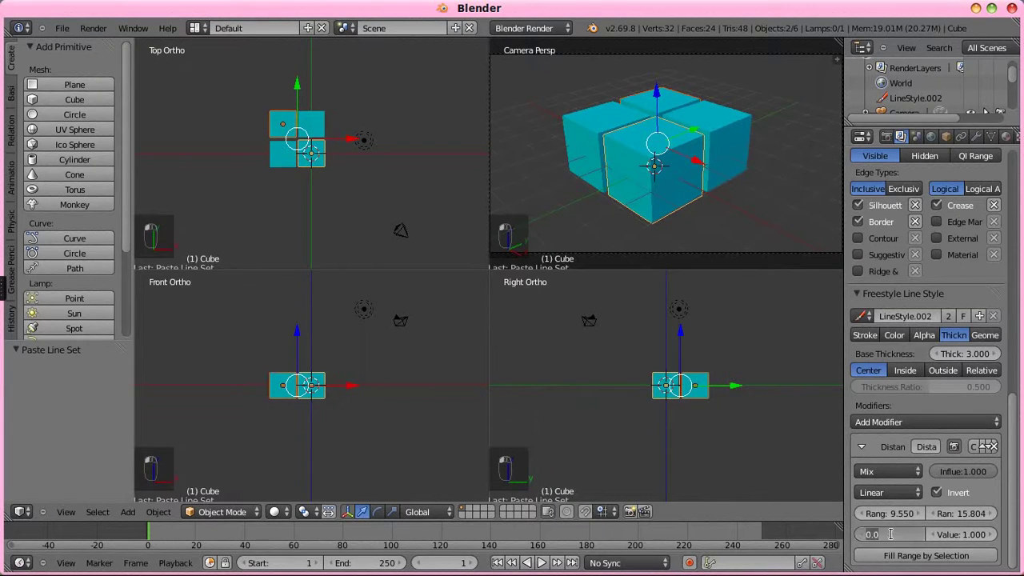
text(0.25)
key(Return)
click(950, 534)
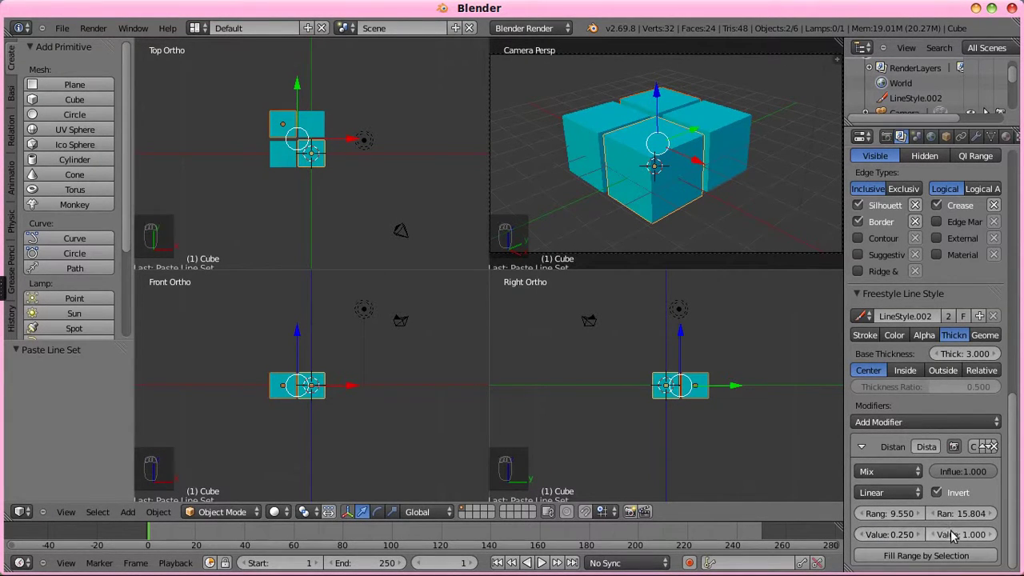
text(1.5)
key(Return)
key(F12)
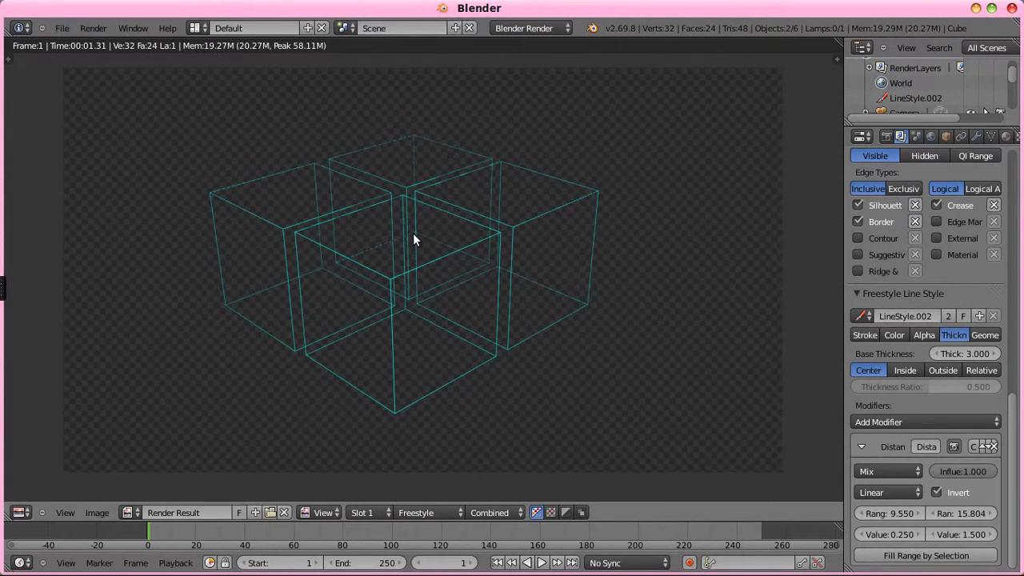
key(Escape)
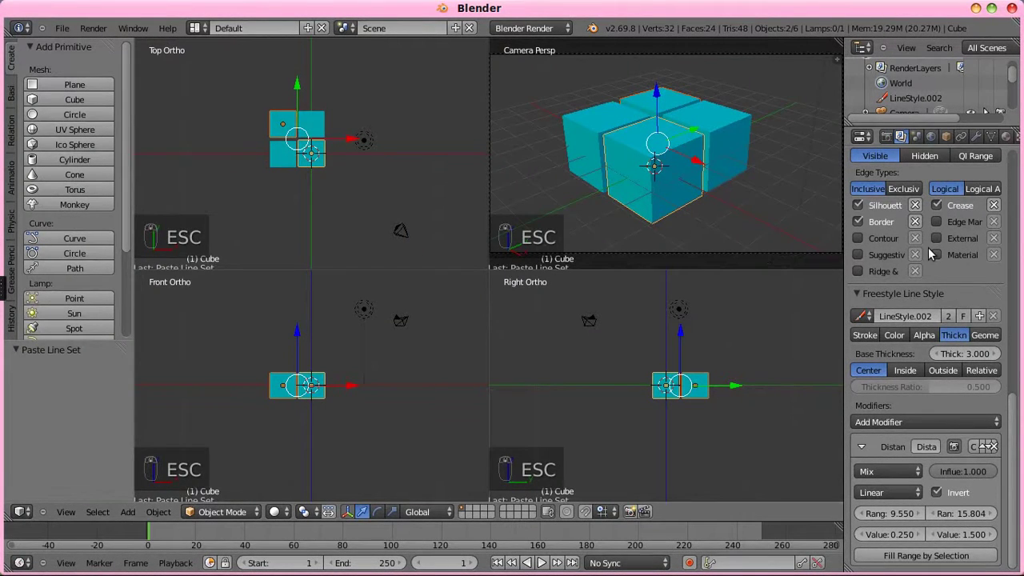
Step: Compare the thickness modifier settings of the Hidden and Visible line sets and review the shared line style and line set copy option
scroll(891, 208, up, 5)
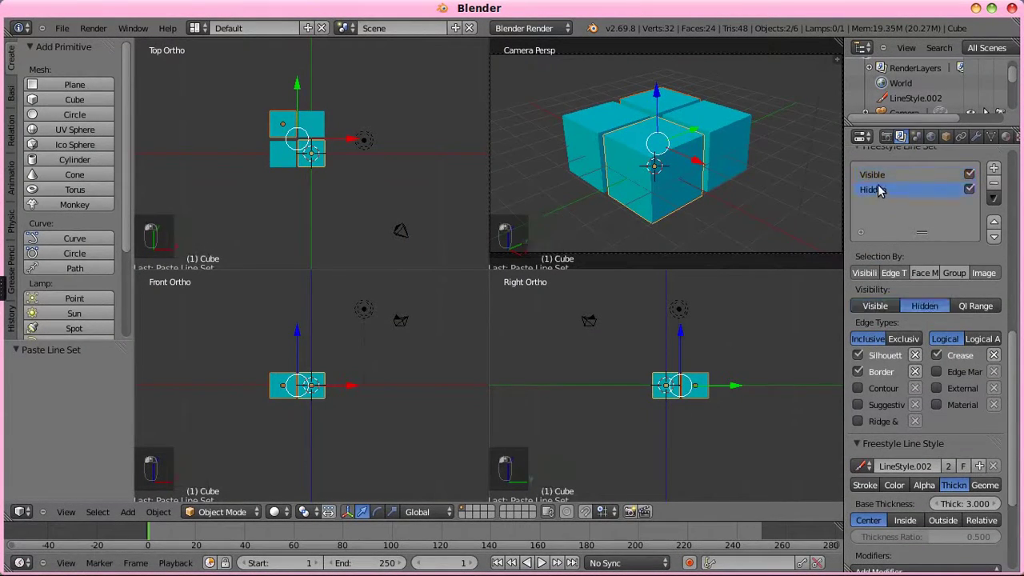
click(878, 191)
scroll(922, 520, down, 5)
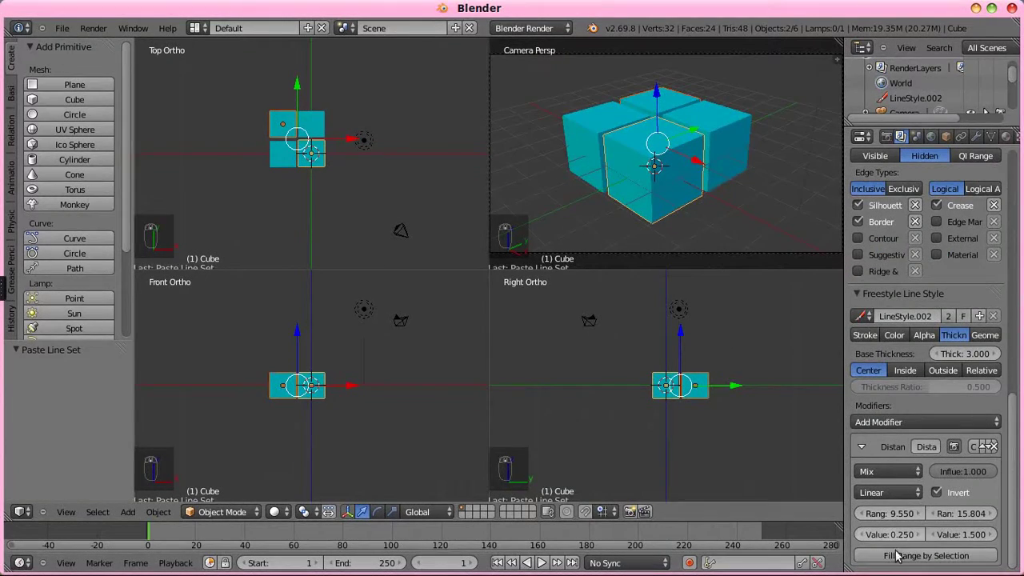
scroll(909, 552, up, 5)
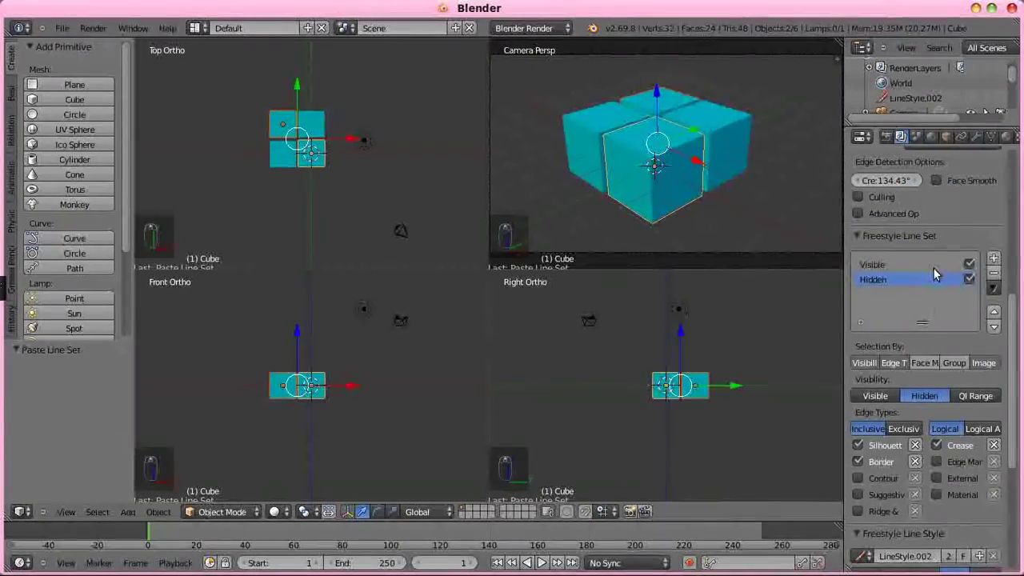
click(878, 264)
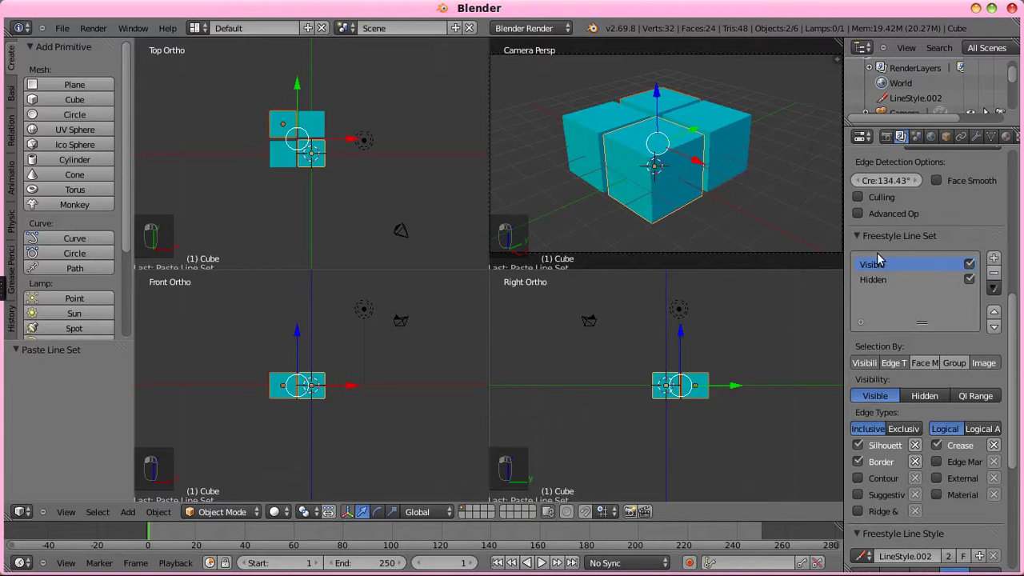
click(994, 287)
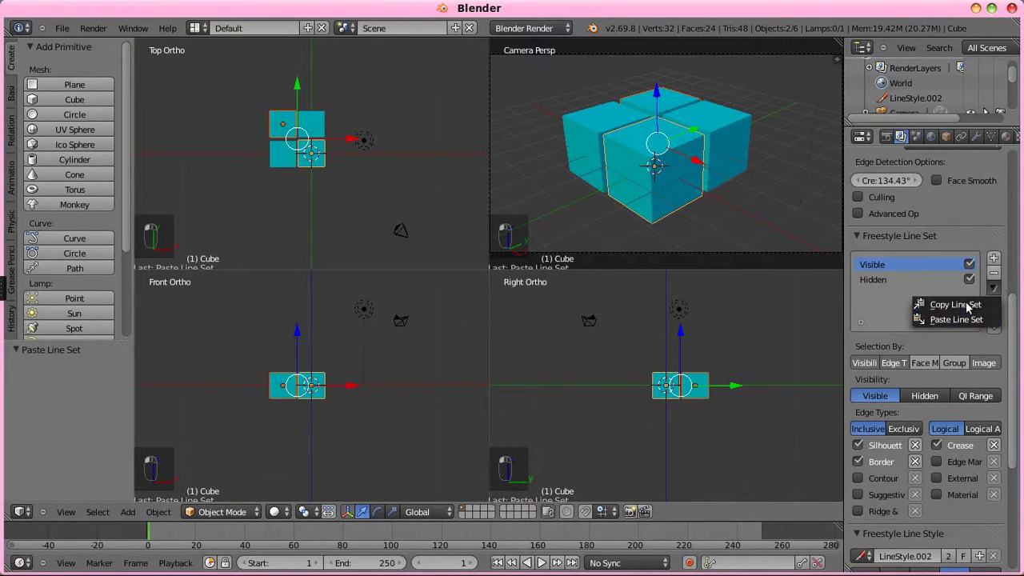
click(973, 304)
scroll(929, 345, down, 2)
scroll(930, 346, down, 6)
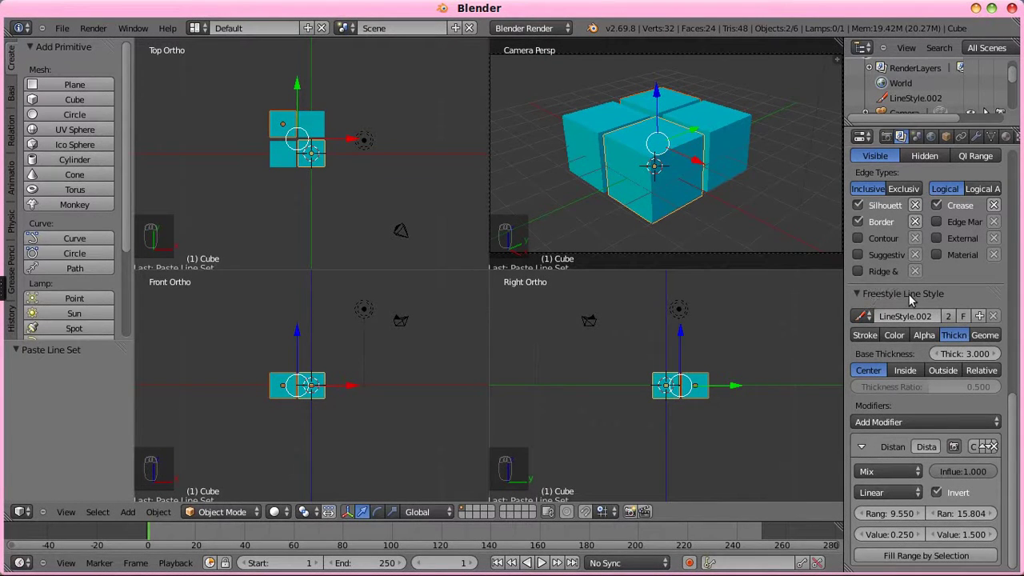
scroll(927, 488, up, 5)
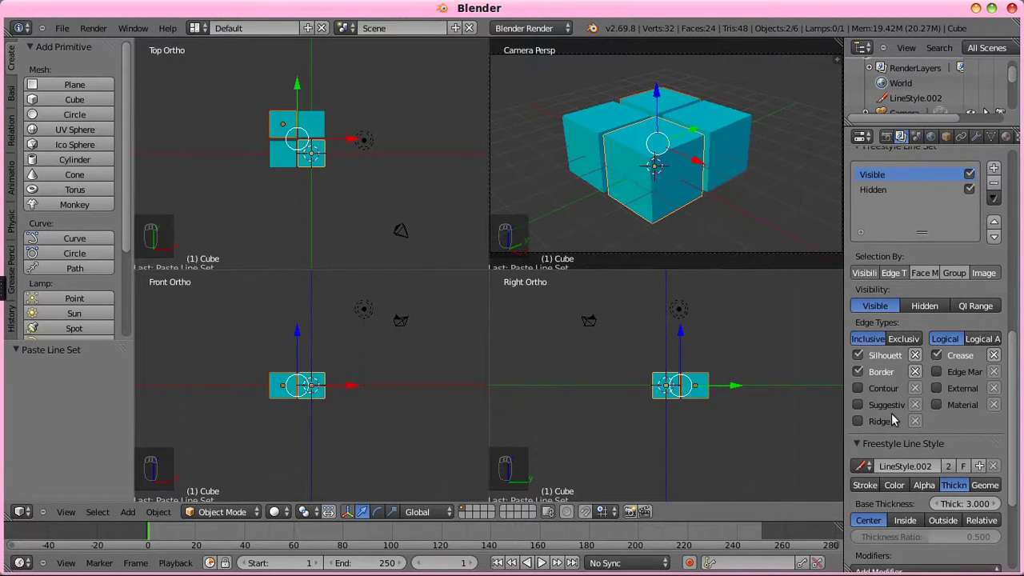
scroll(942, 398, down, 5)
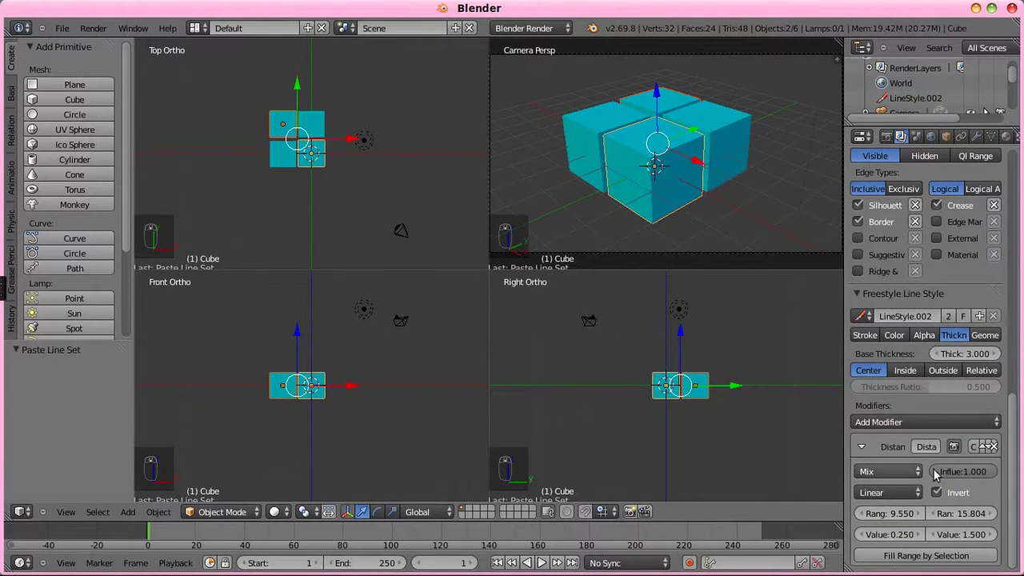
scroll(931, 451, up, 6)
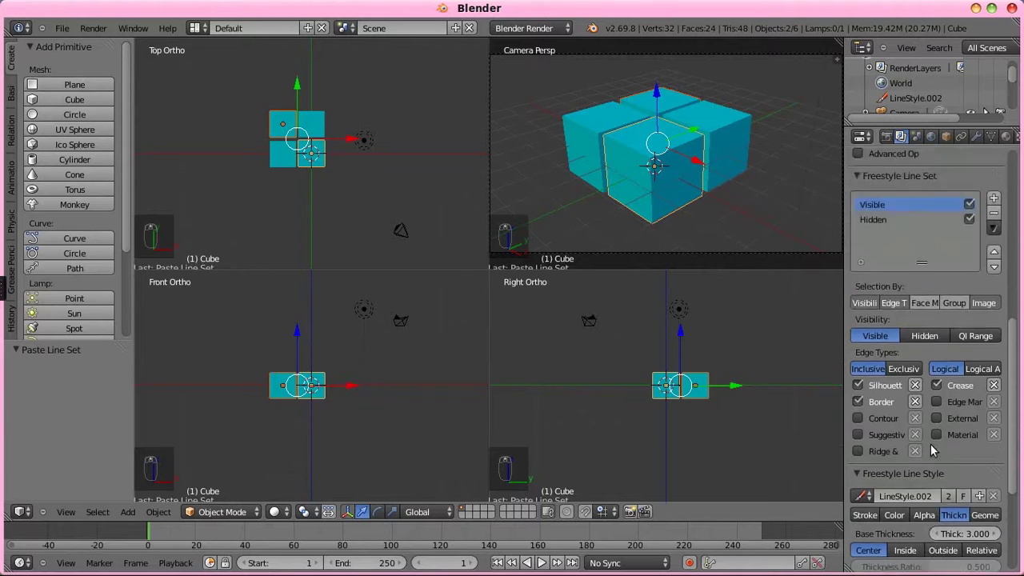
scroll(930, 451, up, 3)
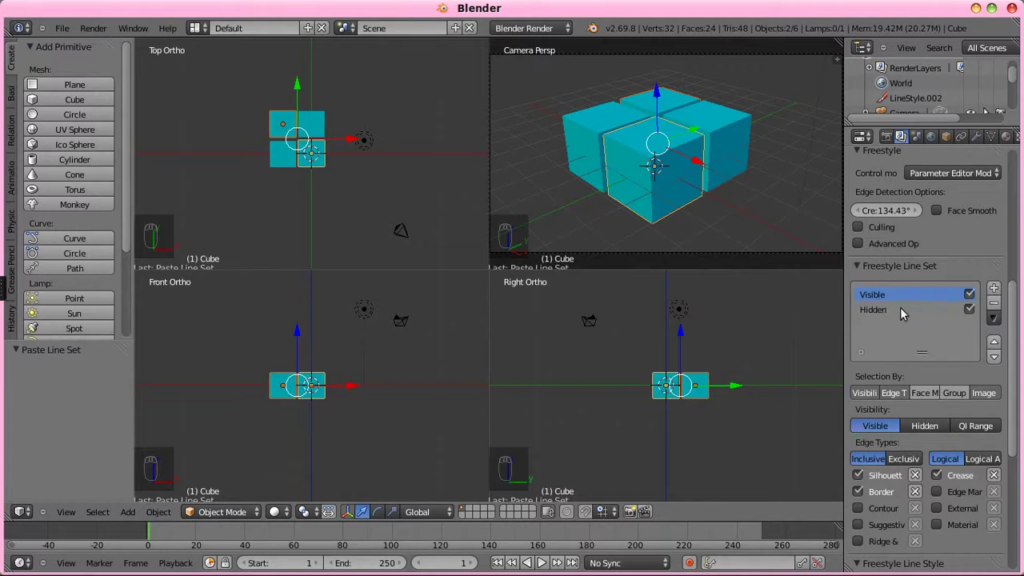
scroll(919, 311, down, 5)
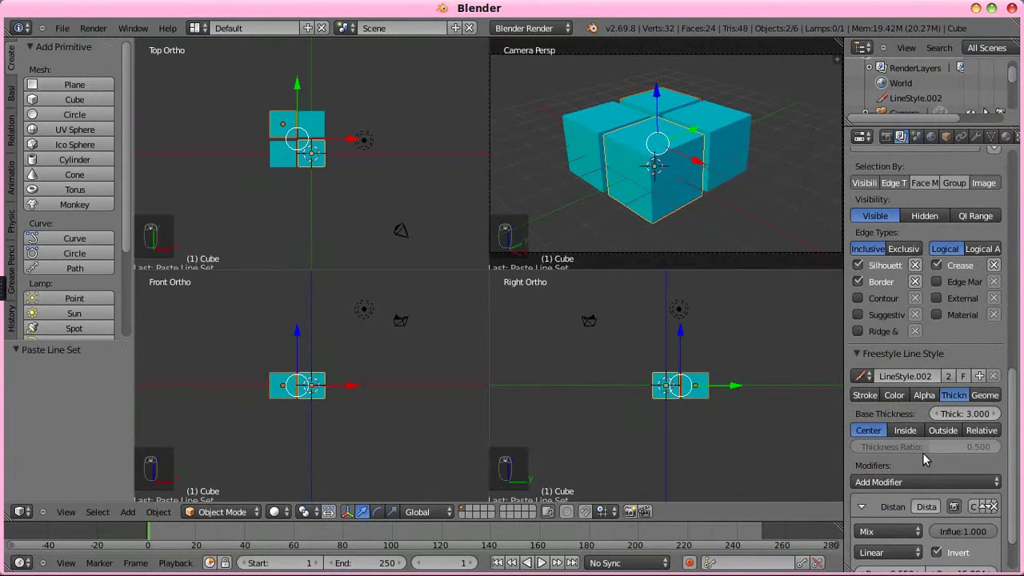
scroll(960, 432, down, 3)
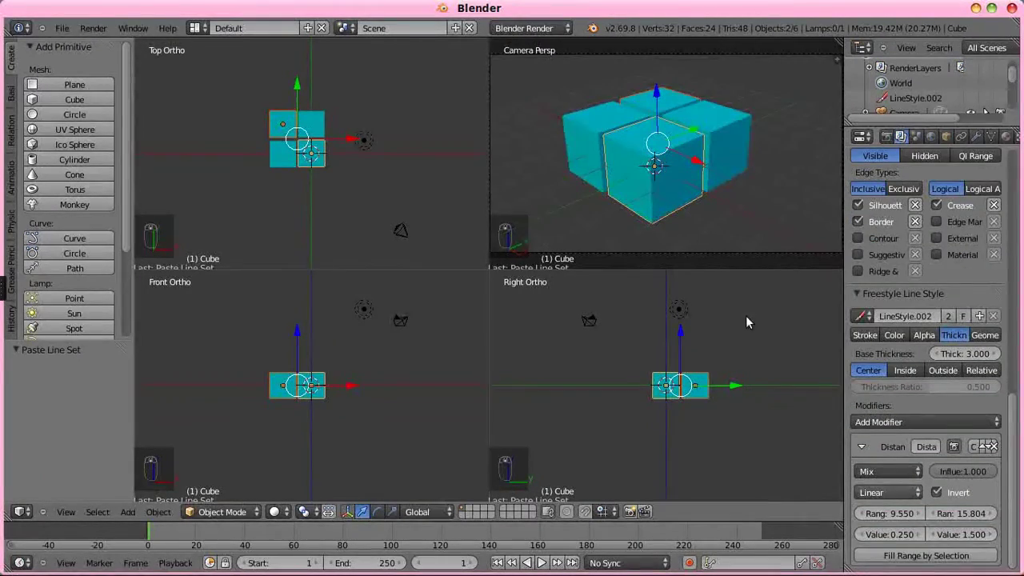
Step: Switch to the Compositing screen layout, expand the node editor over the areas below it, and enable nodes and the backdrop
click(196, 28)
click(209, 83)
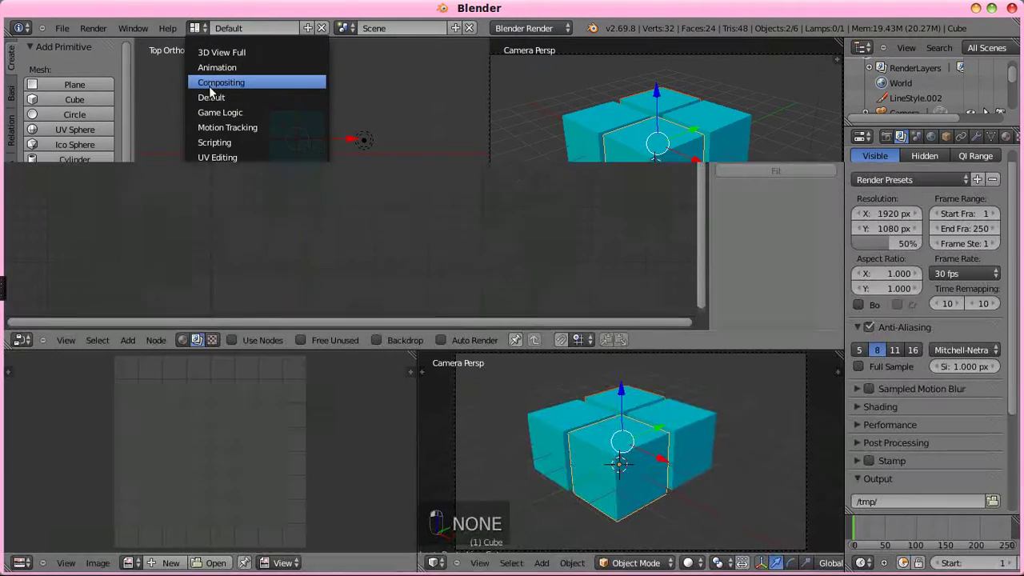
drag(411, 370, 432, 364)
drag(9, 349, 48, 376)
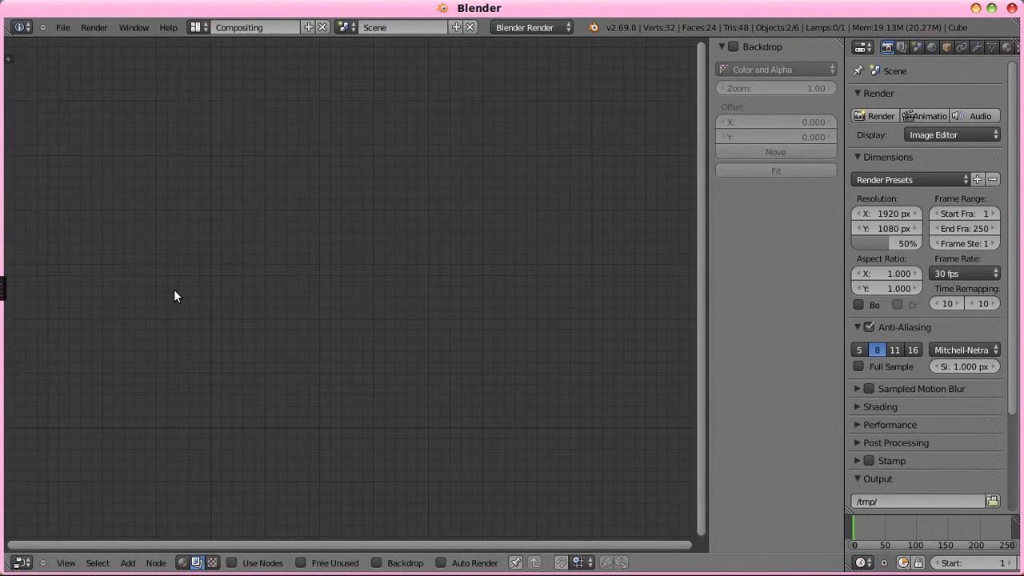
click(239, 563)
click(376, 564)
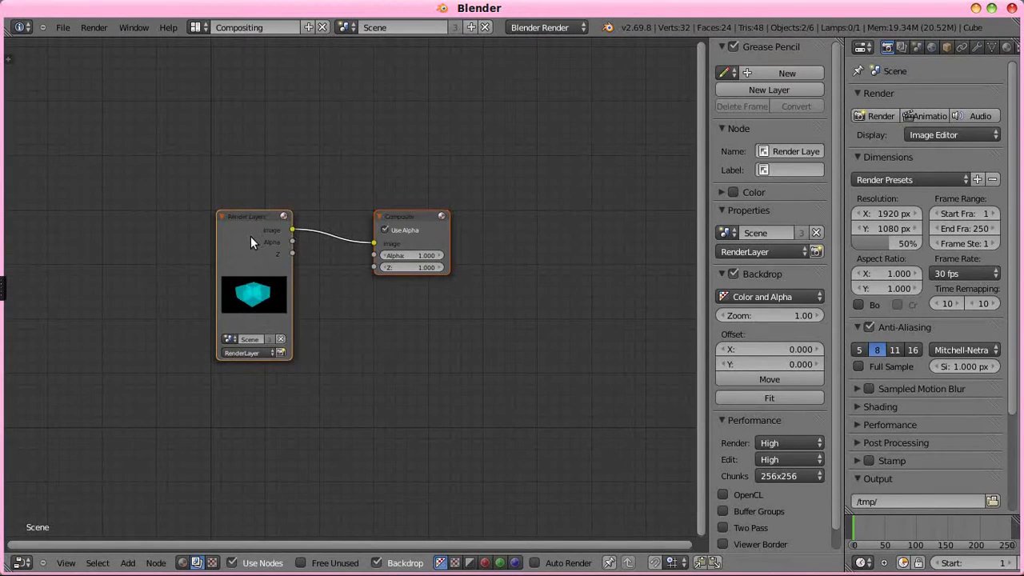
Step: Move the Render Layers node to the upper left, duplicate it below, and set the duplicate to the Freestyle layer
drag(251, 236, 129, 98)
key(shift+d)
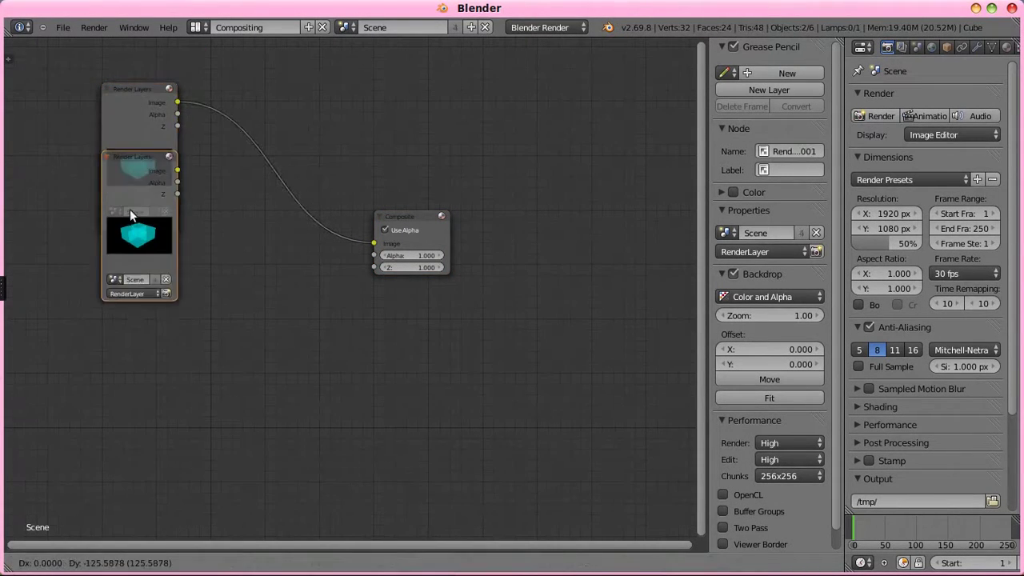
click(132, 259)
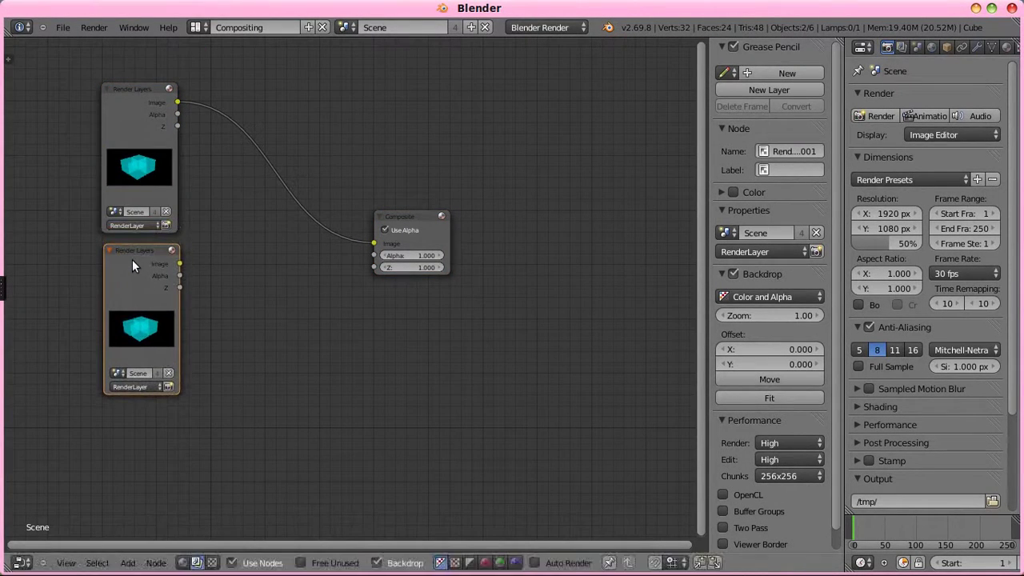
click(129, 386)
click(126, 365)
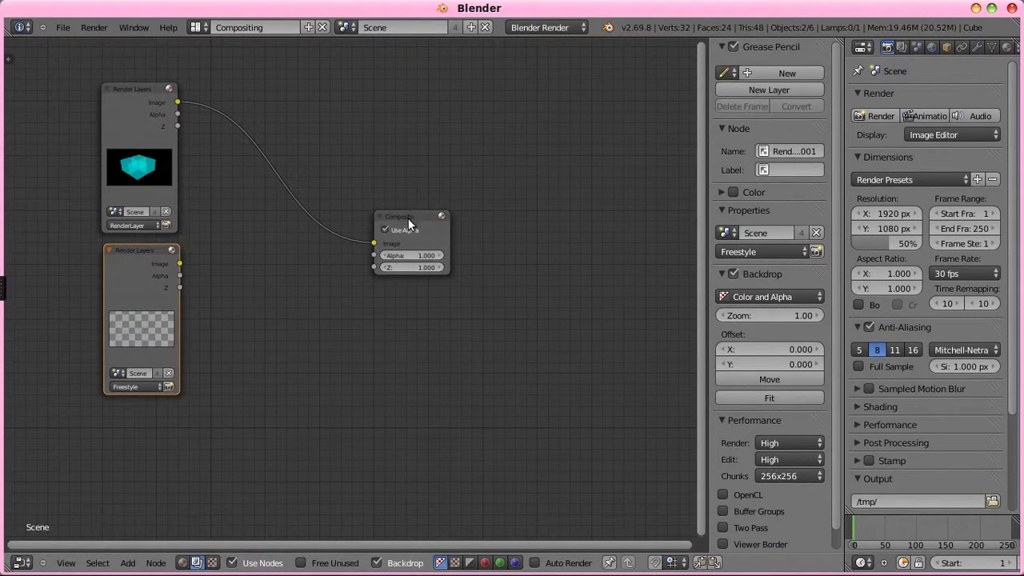
Step: Move the Composite node to the upper right, add a Viewer node below it, and feed it the RenderLayer image
drag(408, 224, 579, 72)
key(shift+a)
mouse_move(451, 171)
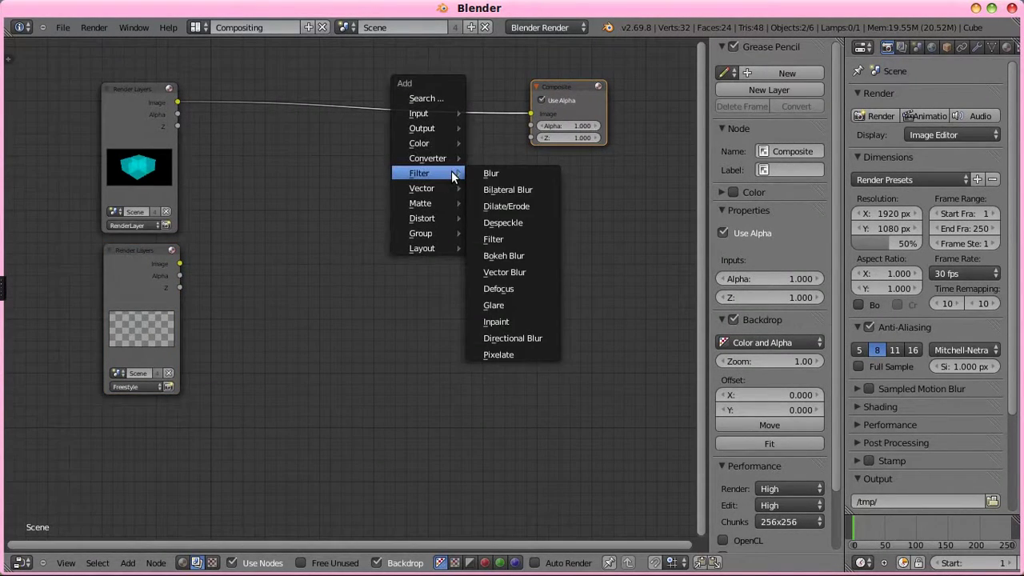
mouse_move(460, 128)
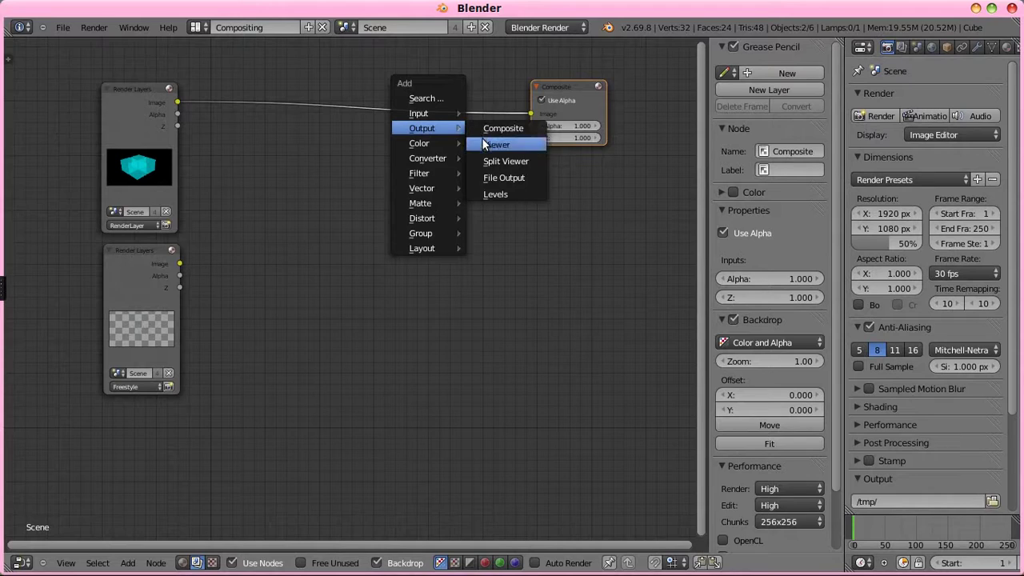
click(496, 145)
click(531, 161)
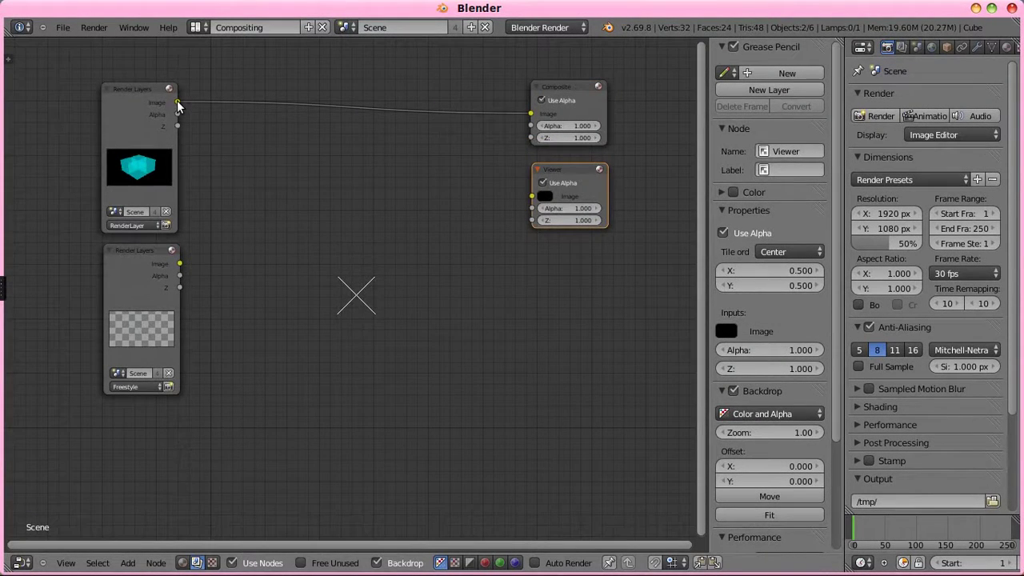
drag(177, 103, 530, 196)
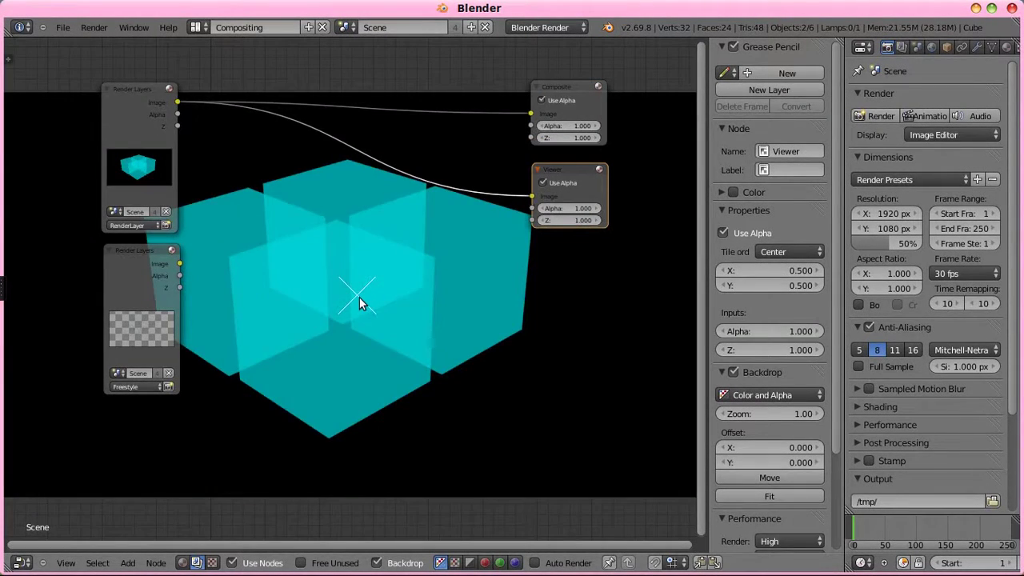
Step: Insert an Alpha Over node before the Viewer and connect the Freestyle image to its second image input
key(shift+a)
mouse_move(360, 299)
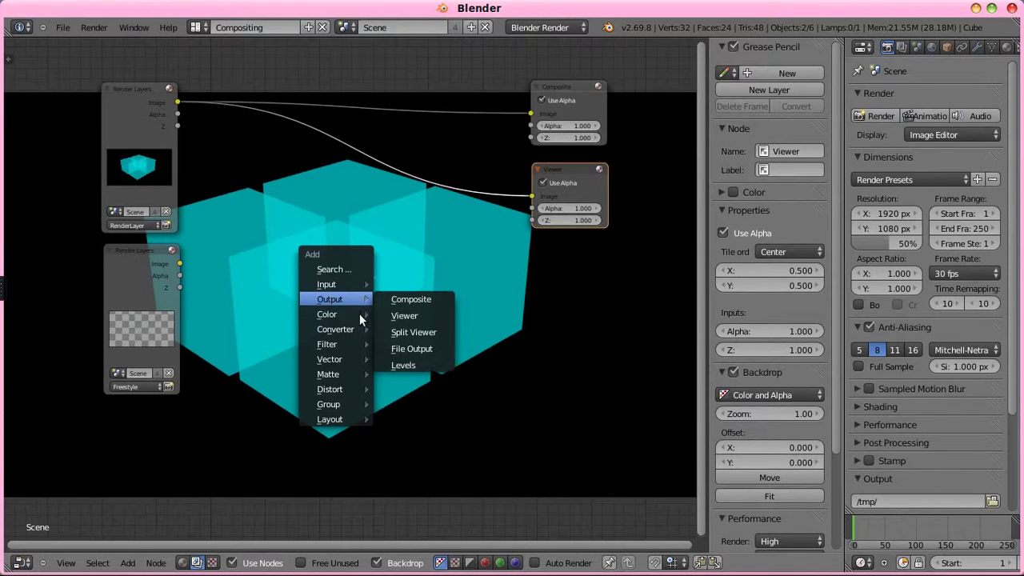
mouse_move(341, 313)
click(403, 329)
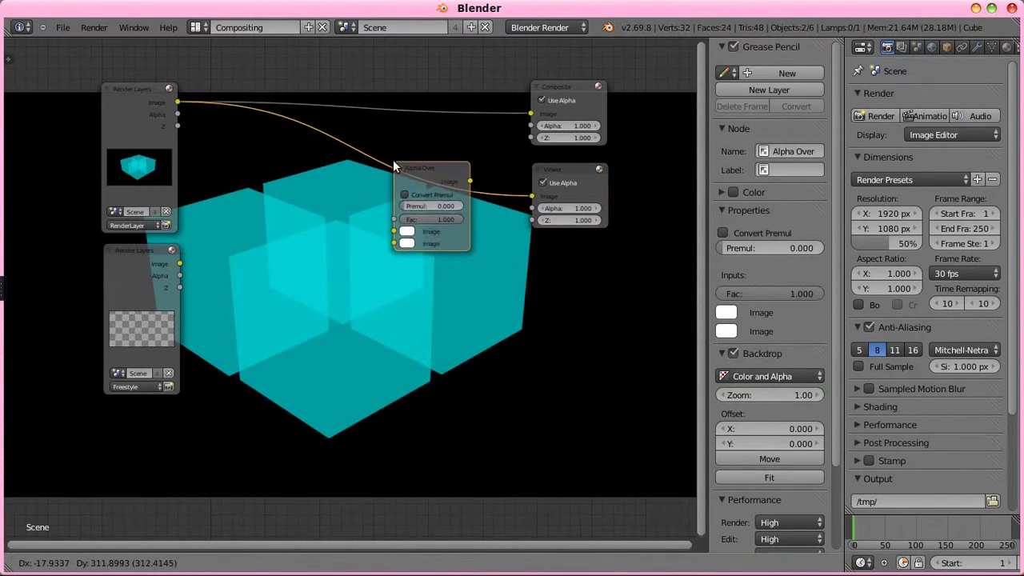
click(393, 159)
drag(180, 263, 395, 242)
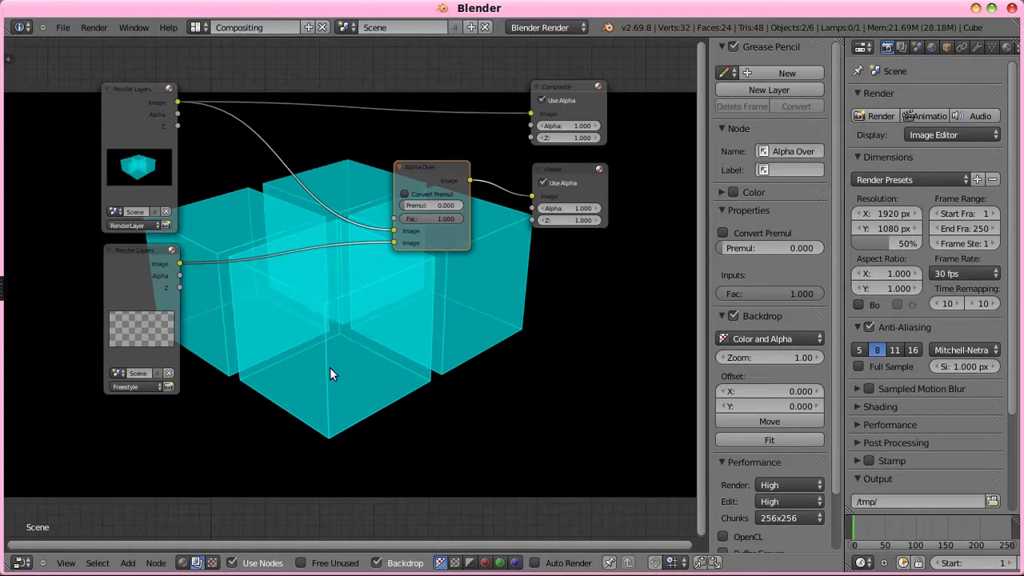
Step: Add a Mix colour node in the free space below the Alpha Over node
key(shift+a)
mouse_move(384, 382)
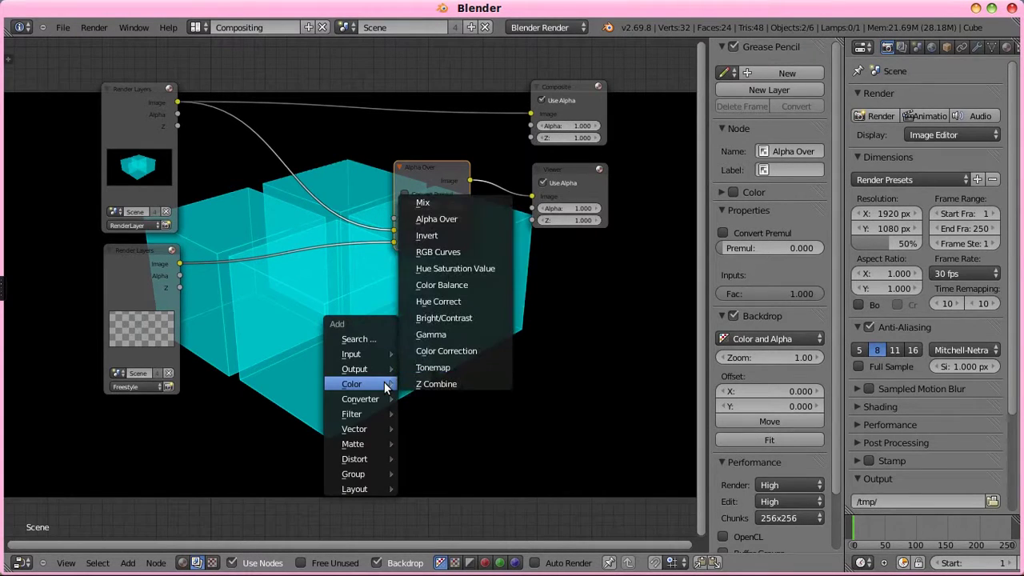
click(428, 205)
click(337, 312)
Step: Insert a Blur node between the Freestyle layer and Alpha Over, with X and Y blur set to 5
key(shift+a)
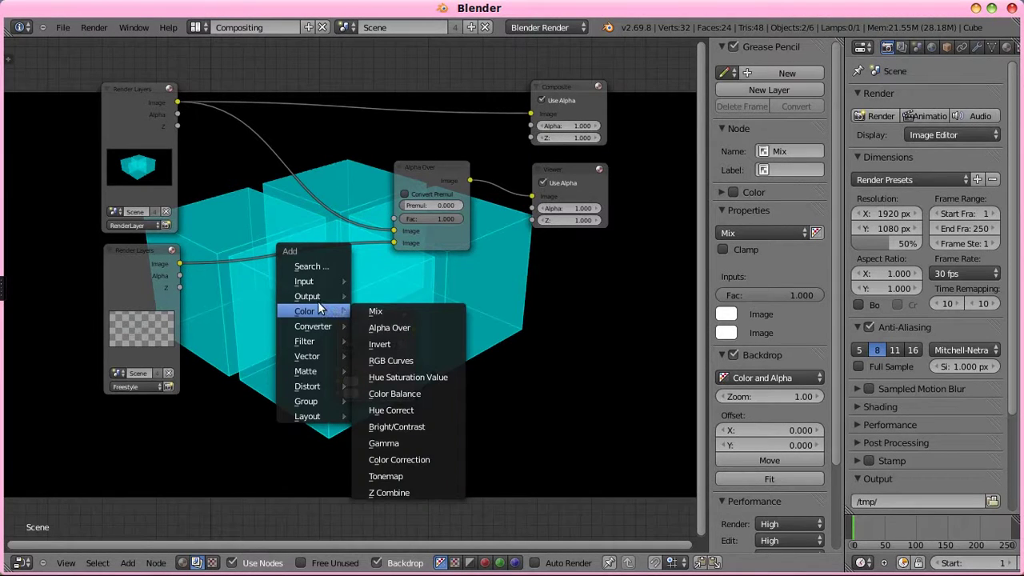
mouse_move(325, 341)
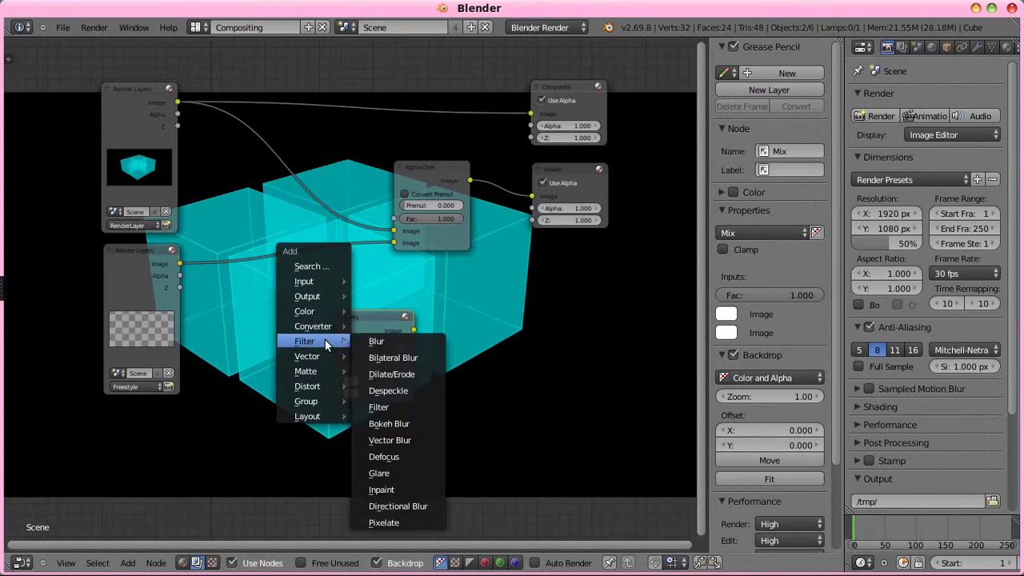
click(388, 339)
click(208, 238)
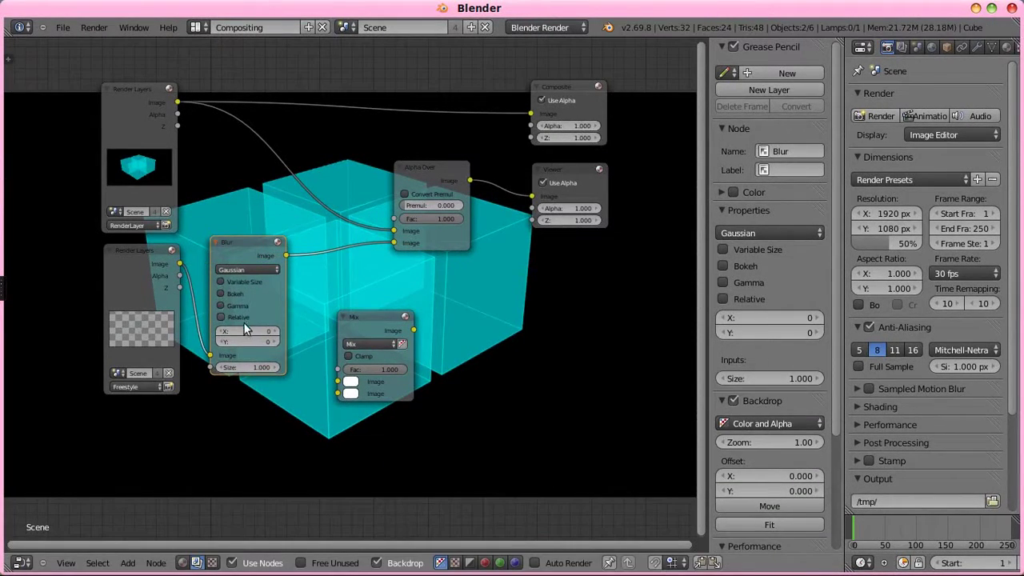
click(246, 330)
text(5)
key(Return)
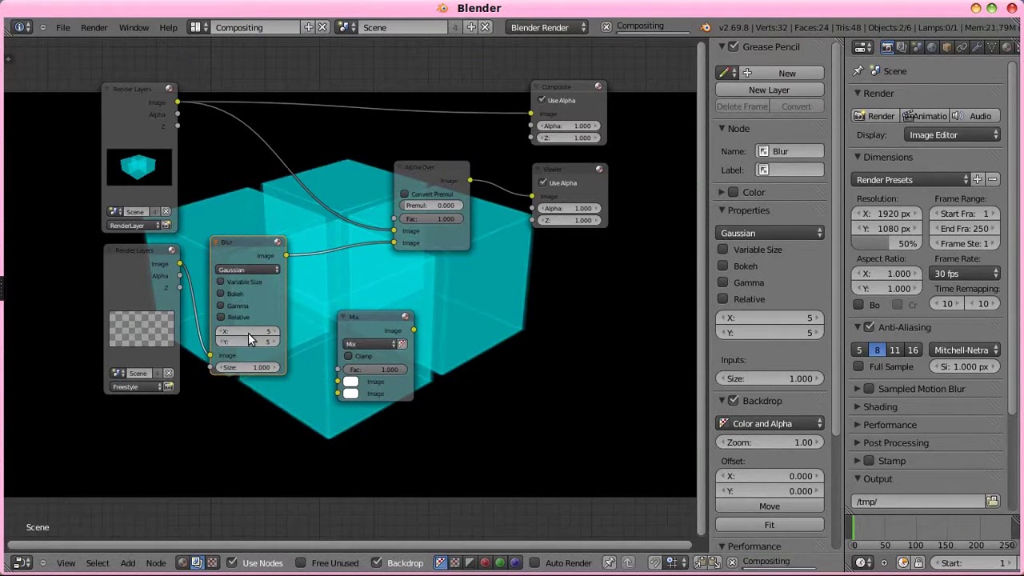
Step: Insert the Mix node between Blur and Alpha Over, feed its second input with the Freestyle image, set it to Add, and lower the Blur node
drag(370, 312, 335, 227)
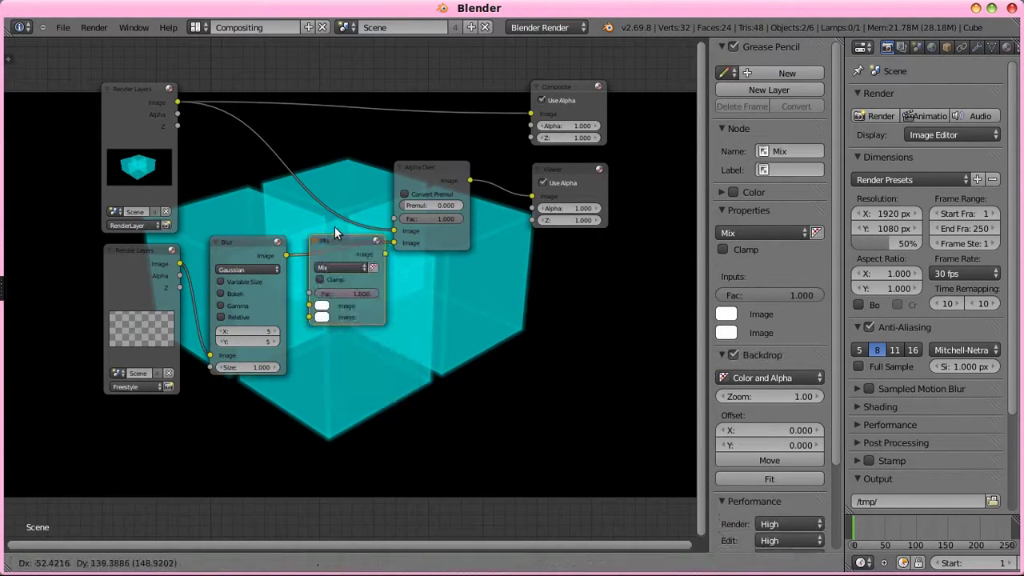
drag(179, 264, 311, 305)
click(335, 268)
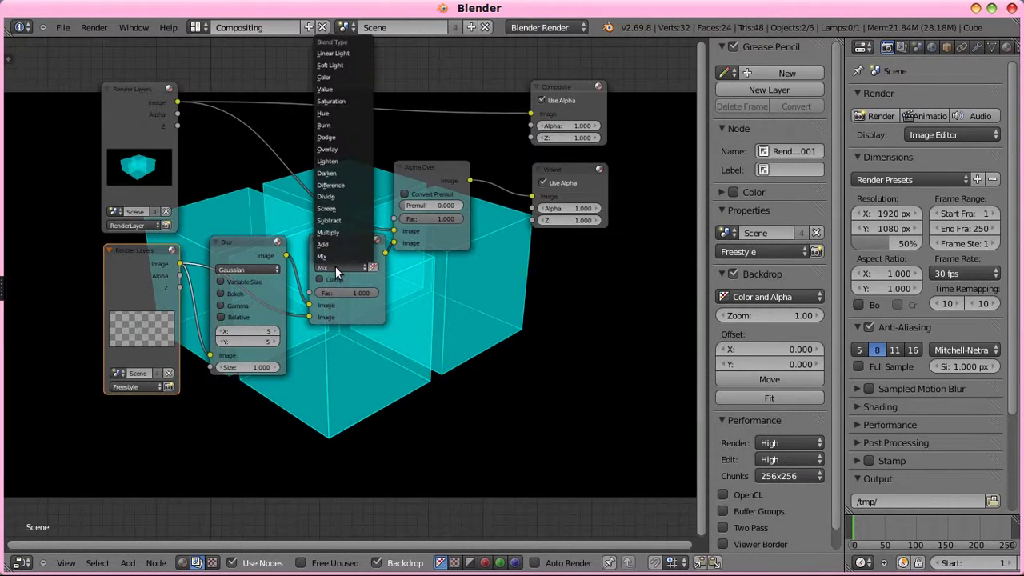
click(326, 245)
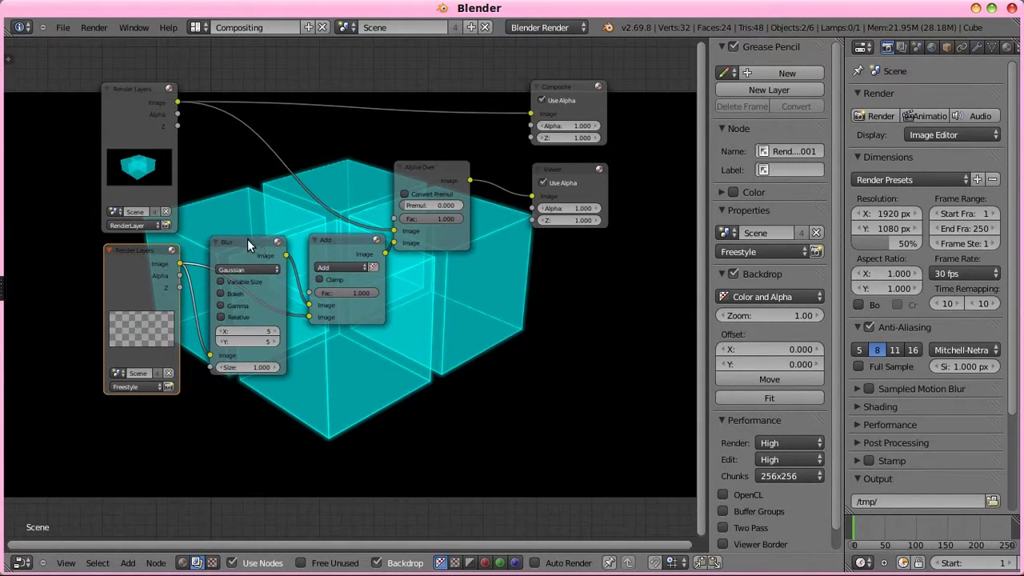
drag(247, 240, 235, 332)
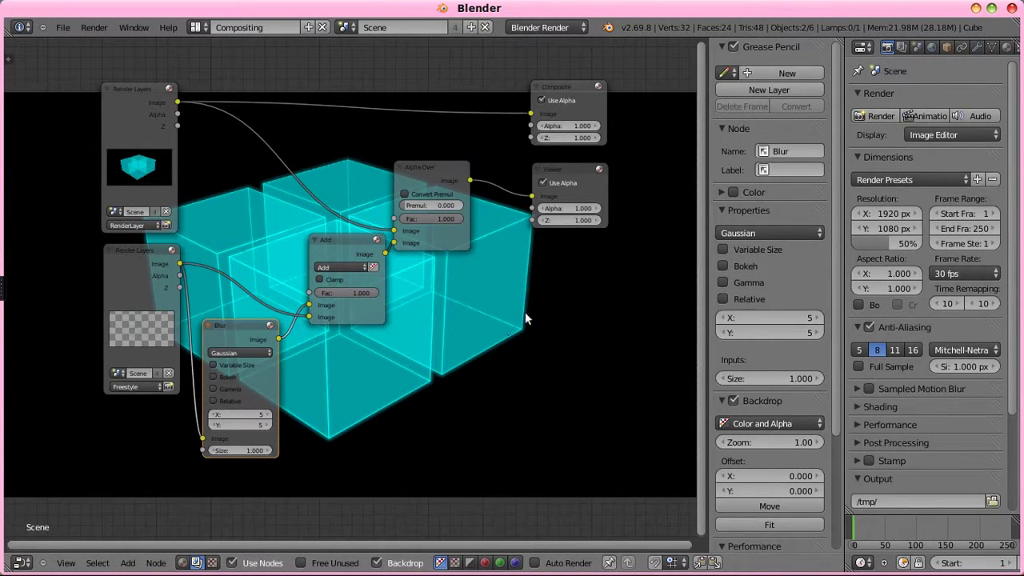
Step: Move all compositing nodes together up and away from the centre of the backdrop image, and deselect them
key(a)
key(a)
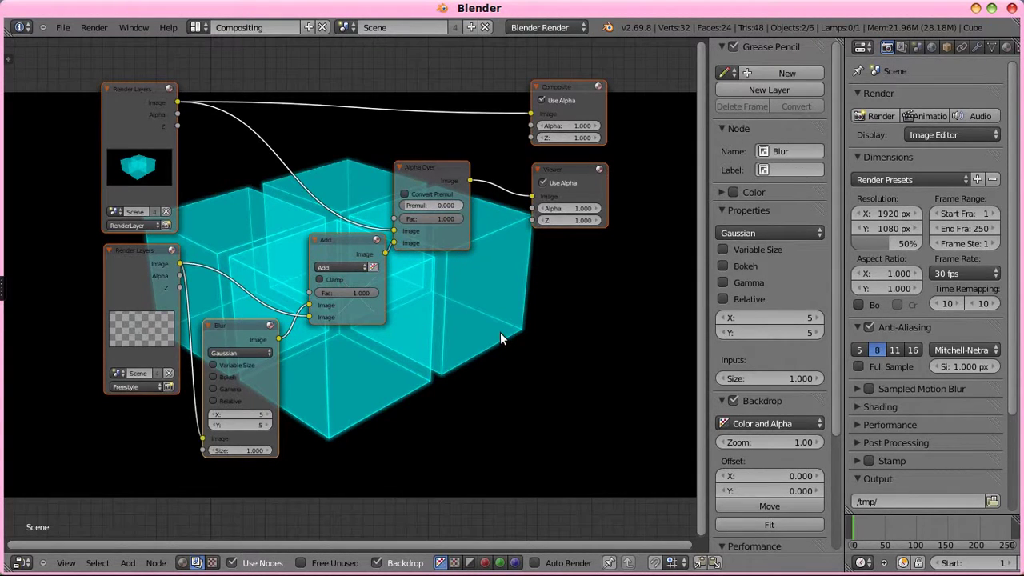
key(g)
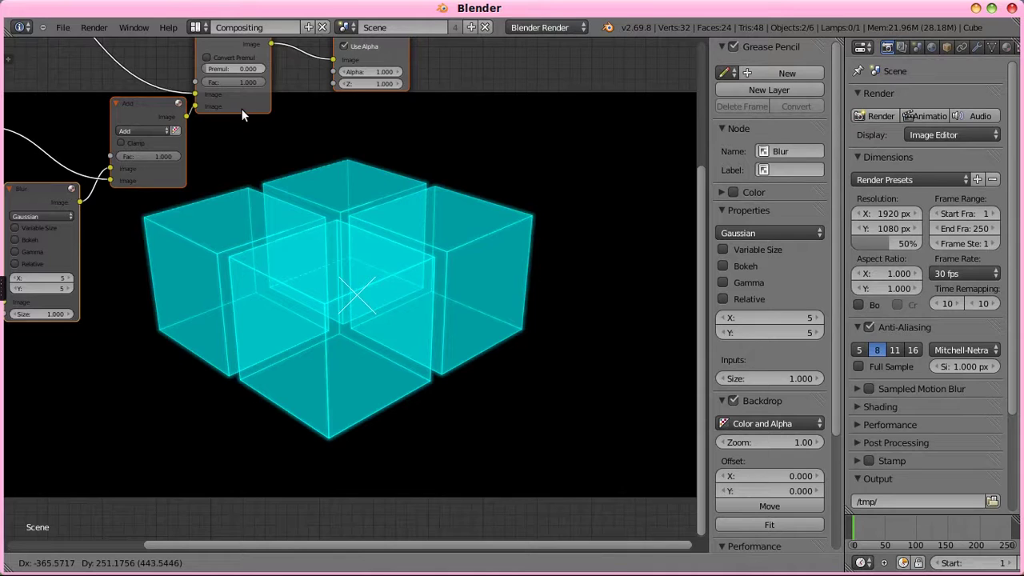
click(243, 112)
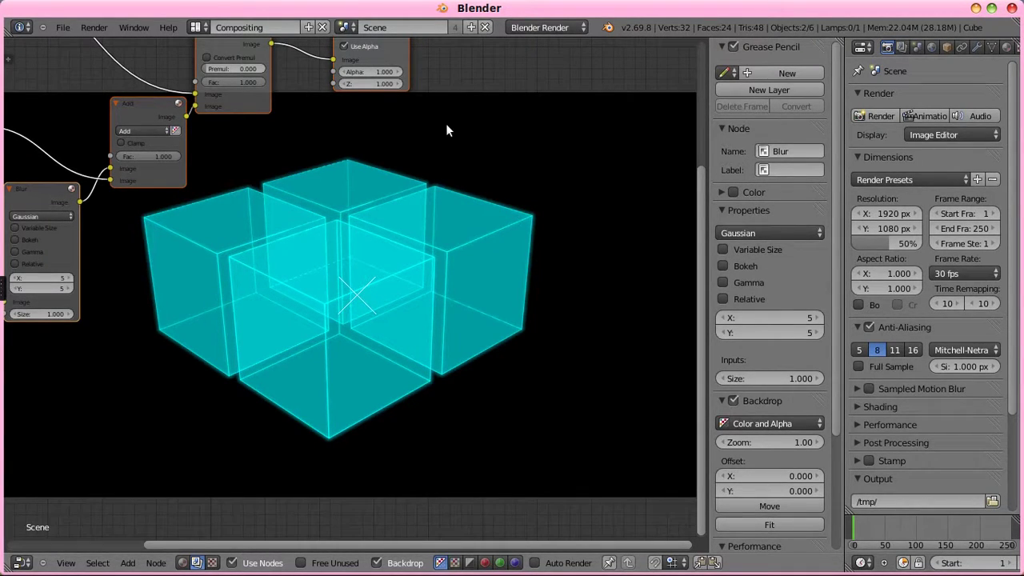
key(a)
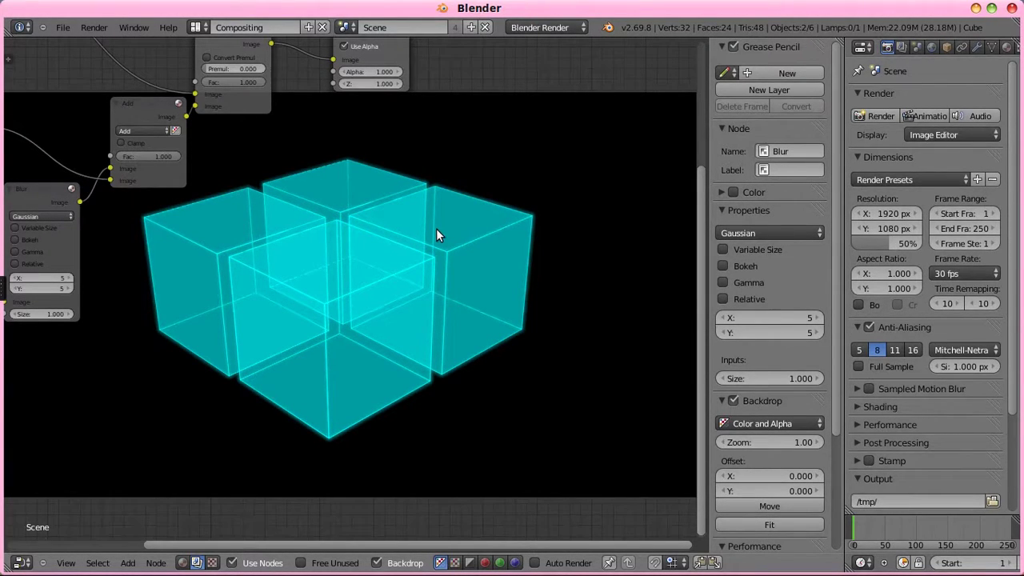
Step: Switch to the Default screen layout and add a Sinus Displacement geometry modifier to the Freestyle line style
click(201, 30)
click(224, 94)
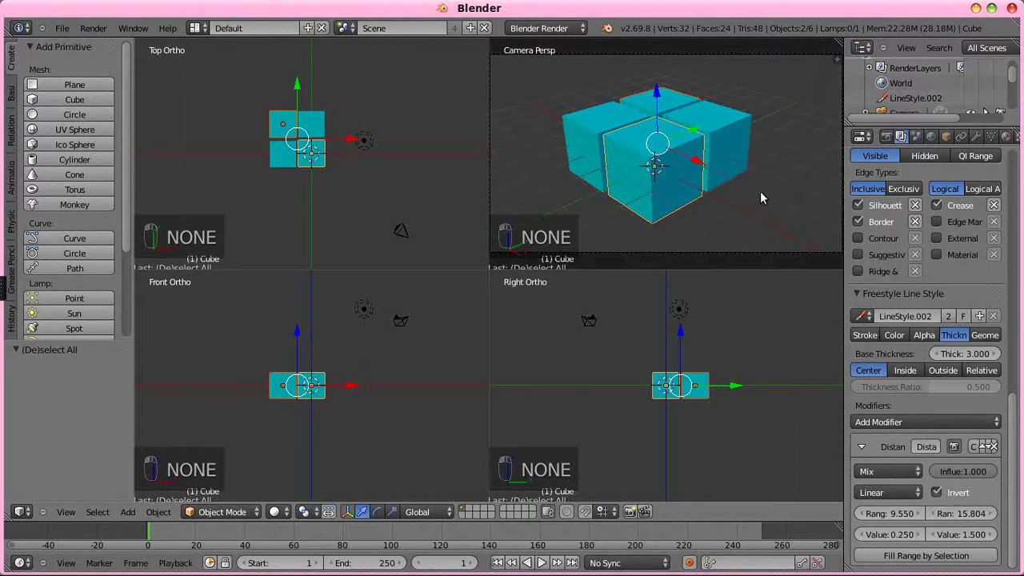
click(985, 335)
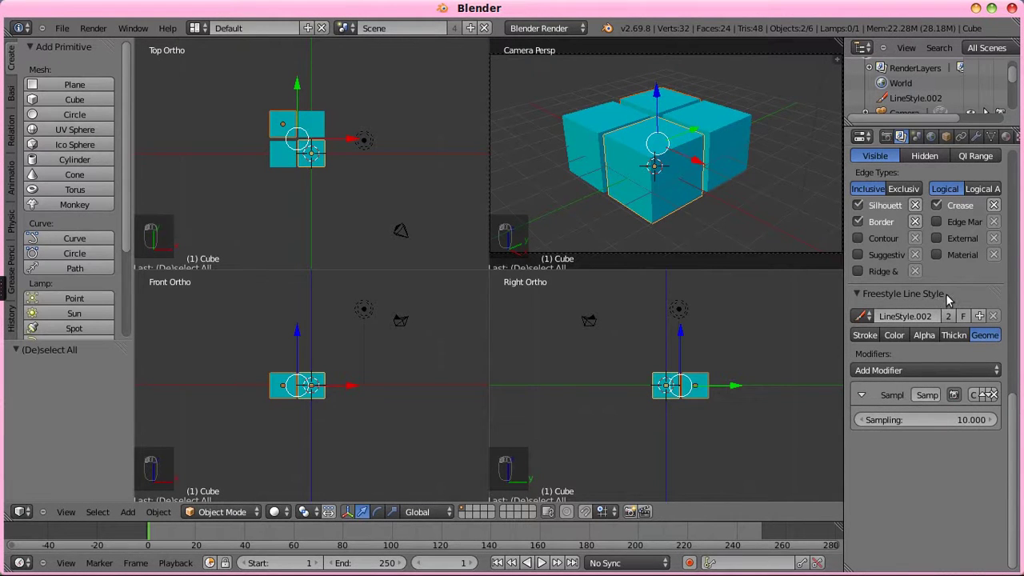
click(900, 367)
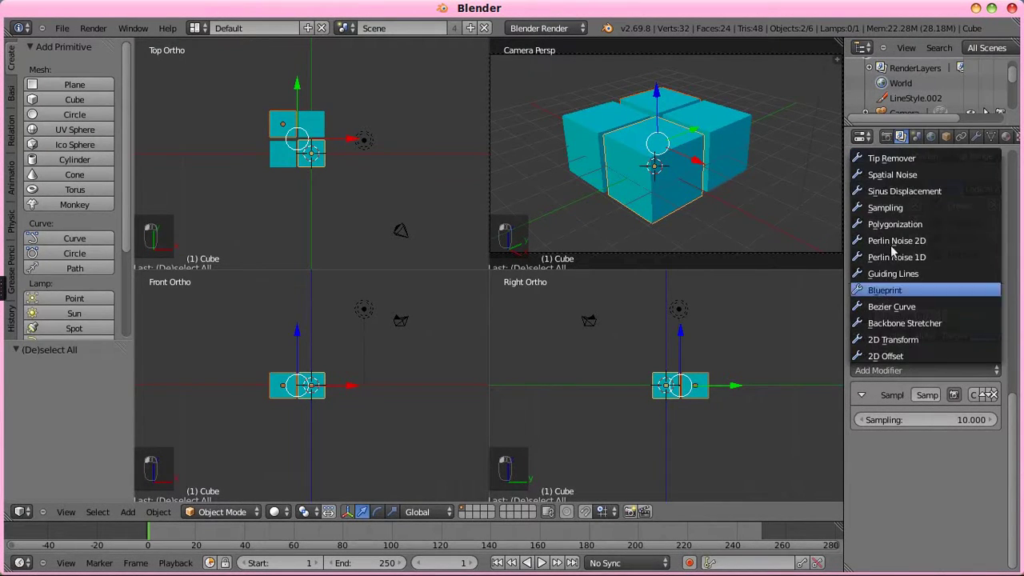
click(890, 192)
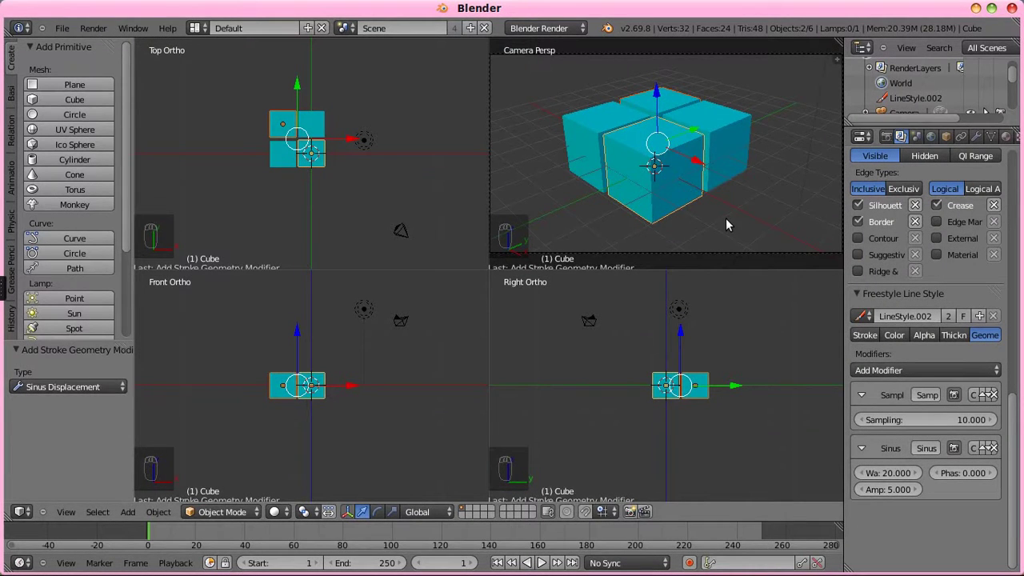
Step: Render the scene, set the displayed render layer to Composite, and close the render view
key(F12)
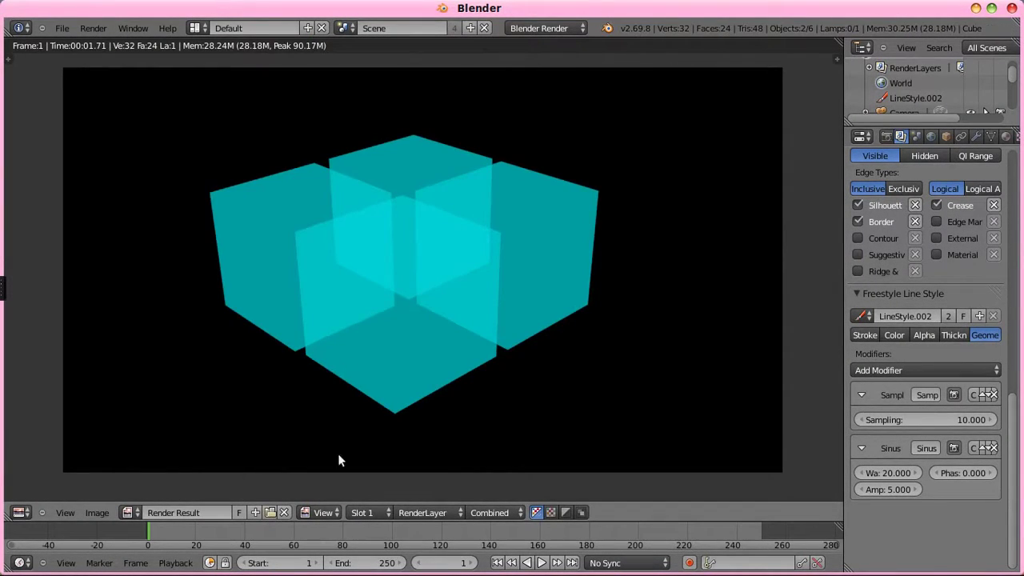
click(405, 507)
click(406, 494)
key(Escape)
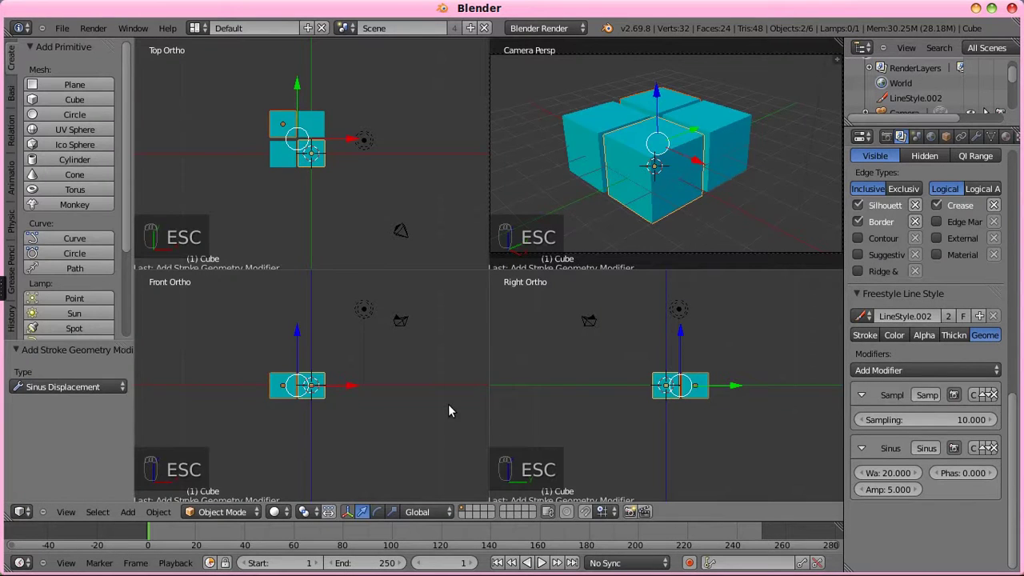
Step: In the Compositing layout, move all nodes back over the backdrop and connect the Alpha Over image to the Composite node
click(197, 28)
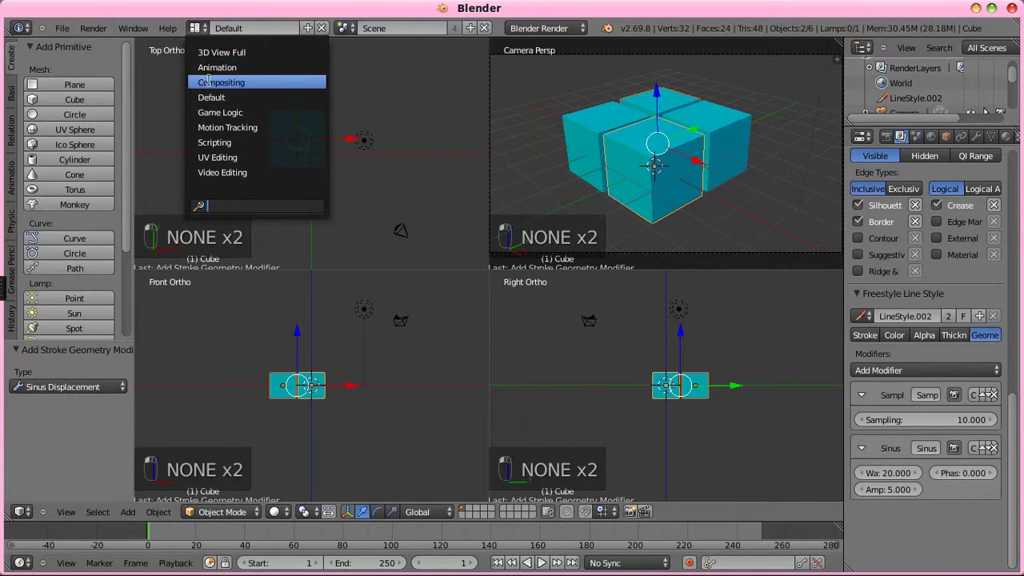
click(210, 83)
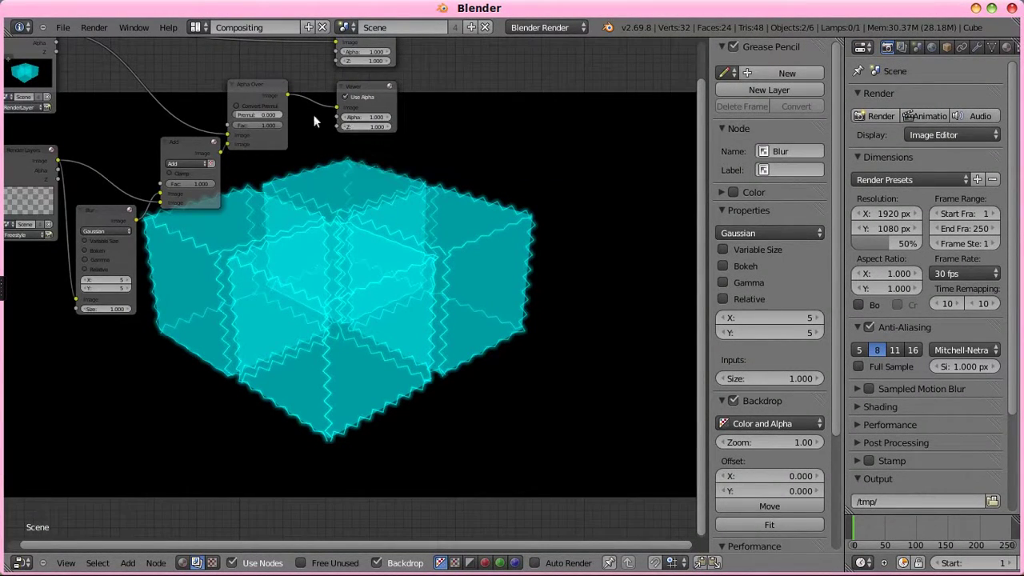
key(a)
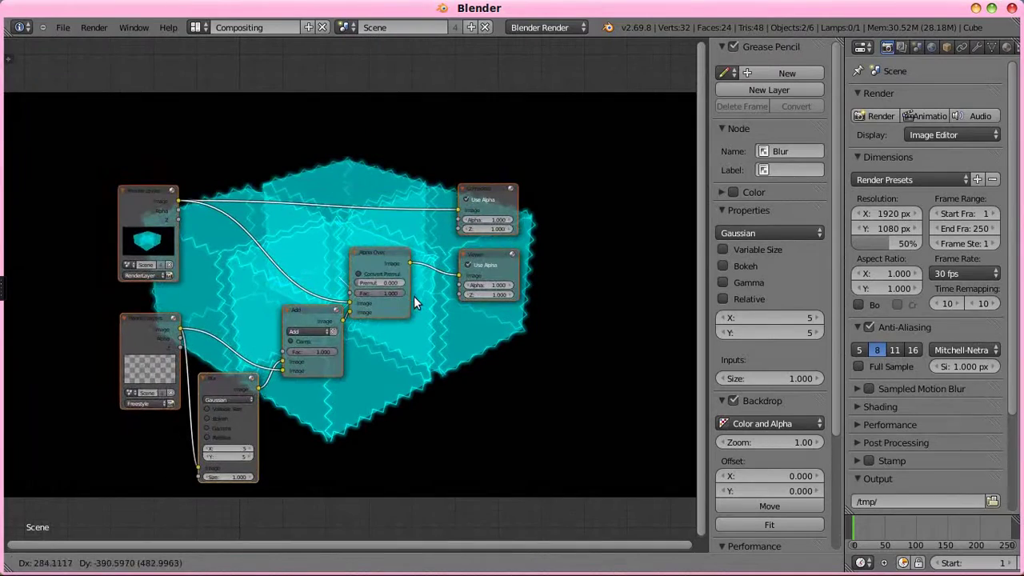
click(414, 296)
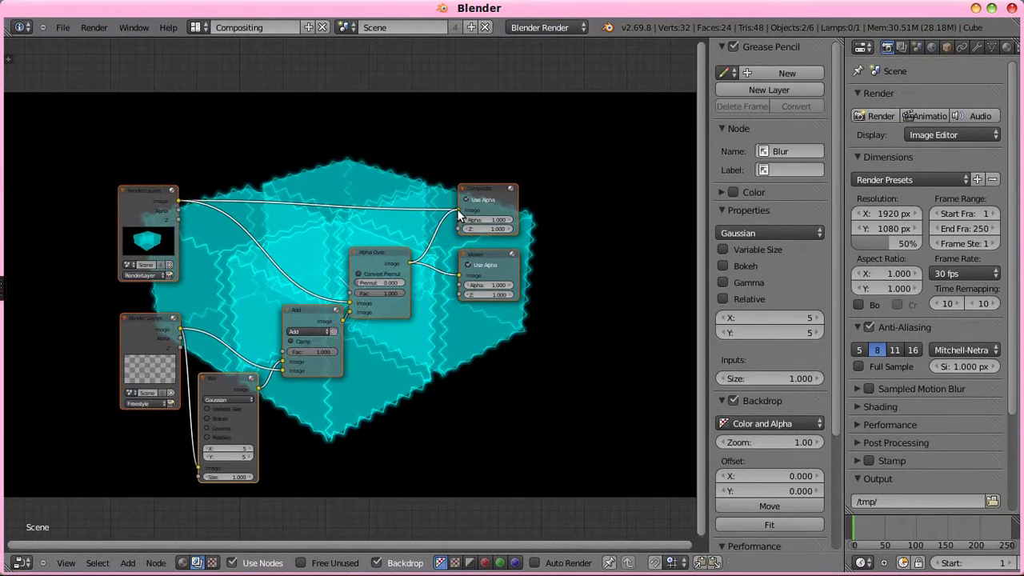
Step: Return to the Default layout and render the scene again with the Composite layer displayed
click(197, 25)
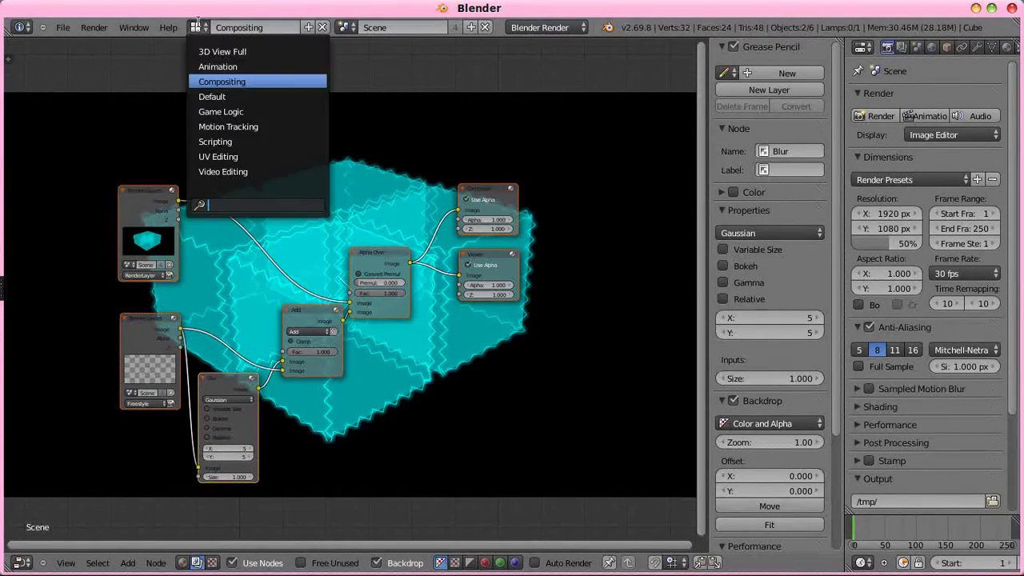
click(212, 96)
key(F12)
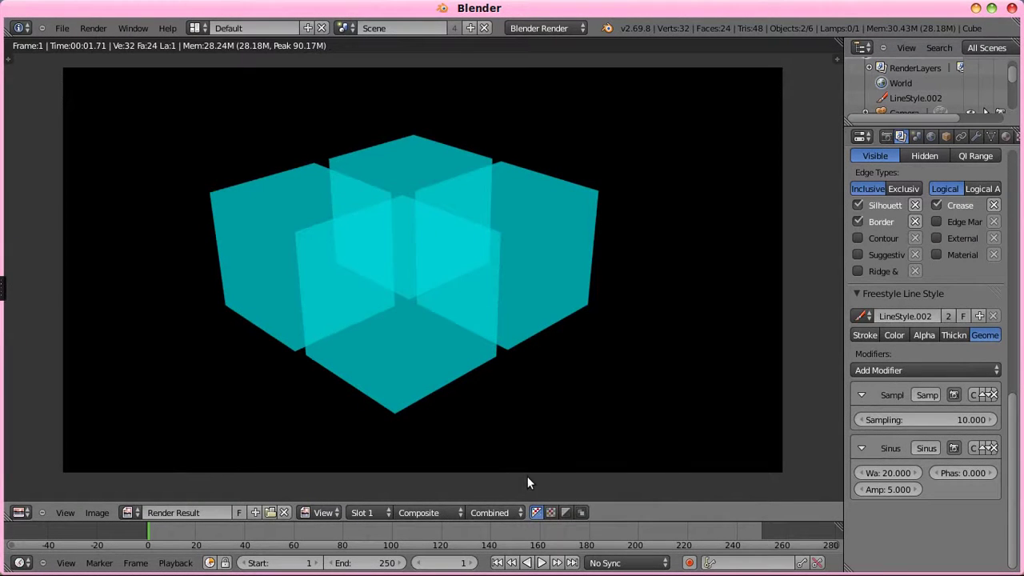
click(409, 512)
click(406, 496)
key(F12)
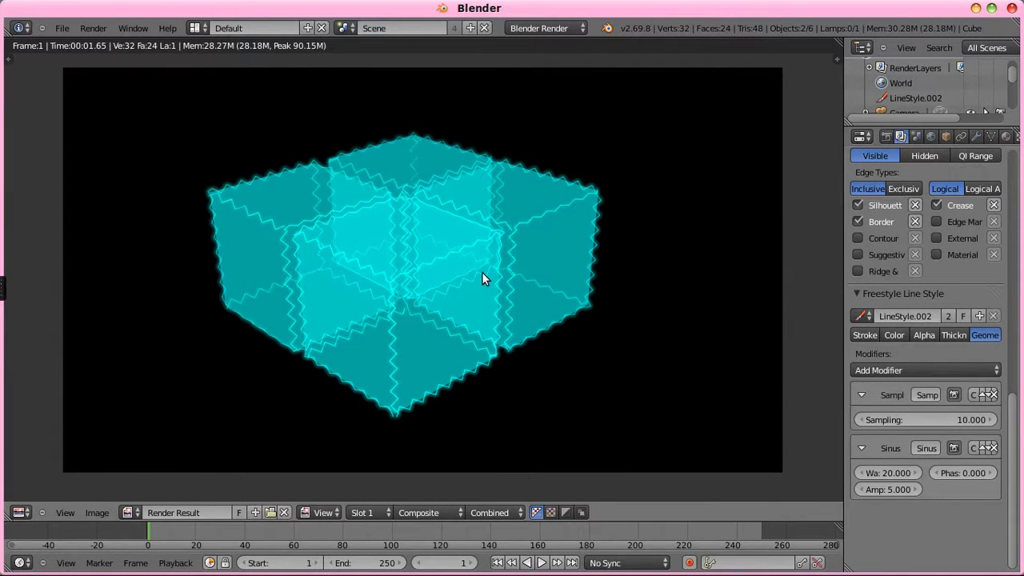
Step: Set the Sinus Displacement wavelength to 10 and amplitude to 1, and render the result
click(882, 473)
text(10)
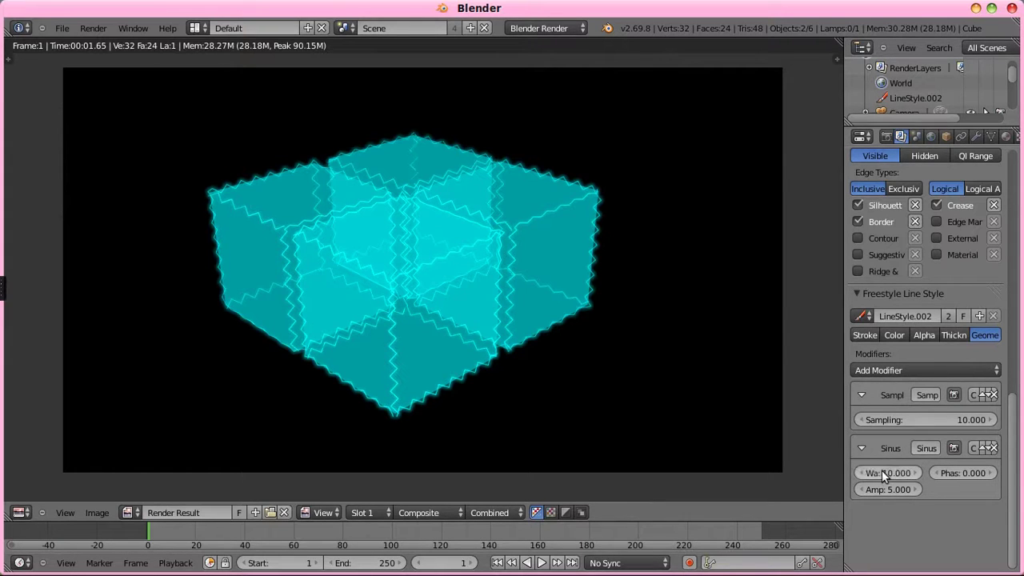
key(Return)
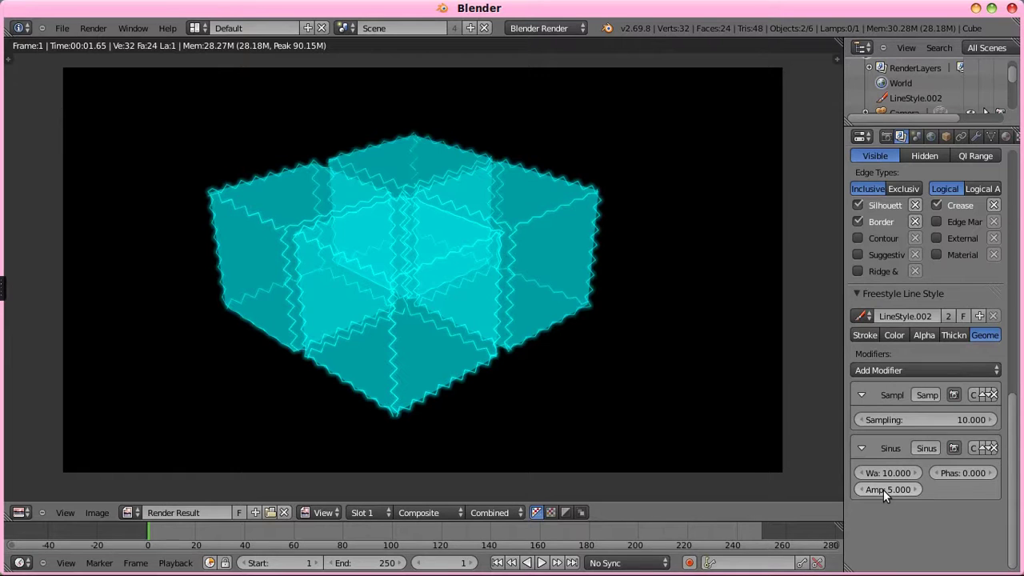
click(884, 490)
text(1)
key(Return)
key(F12)
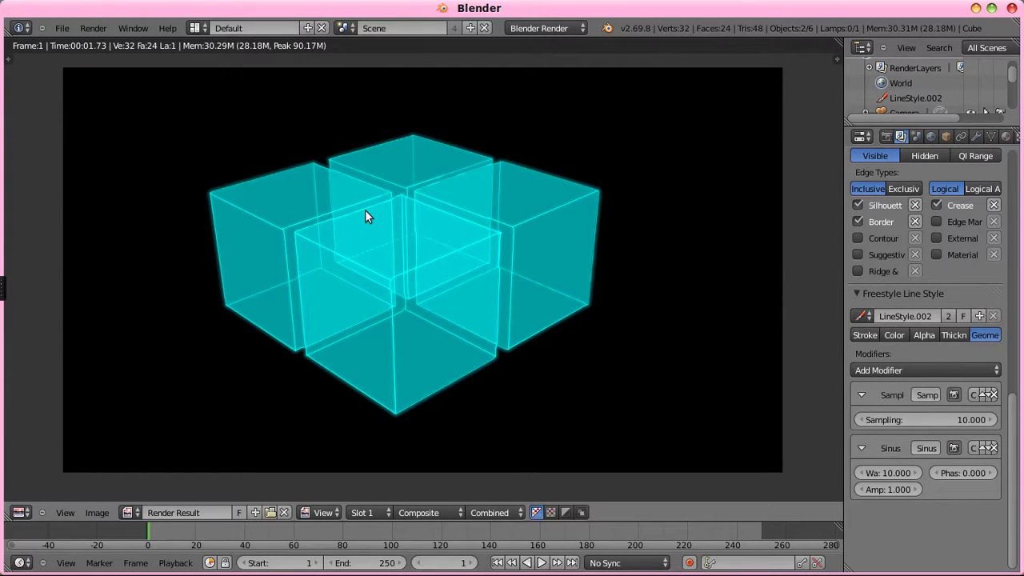
key(Escape)
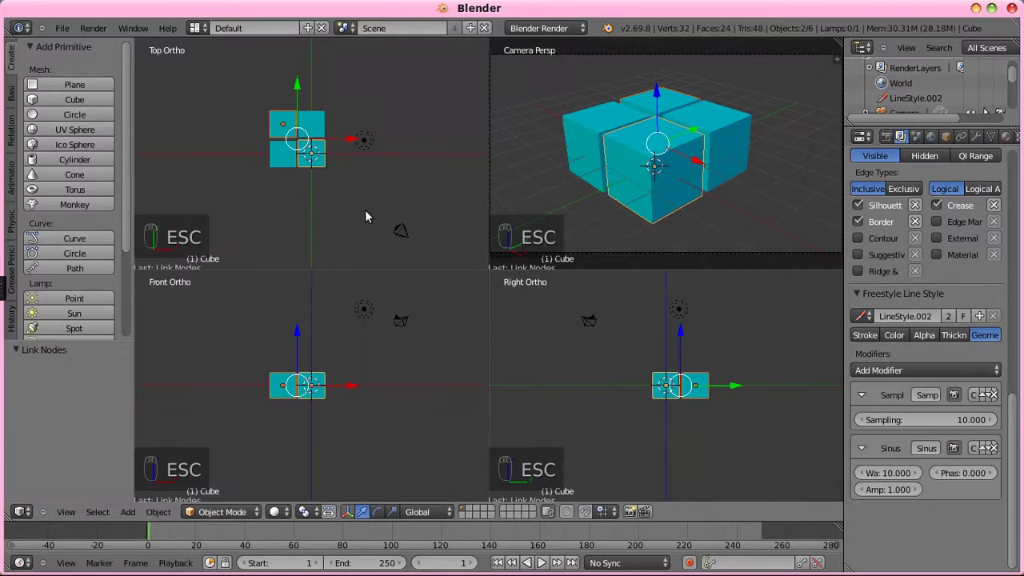
Step: Replace the line style's Sinus Displacement modifier with a Perlin Noise 2D geometry modifier and render the scene
click(989, 448)
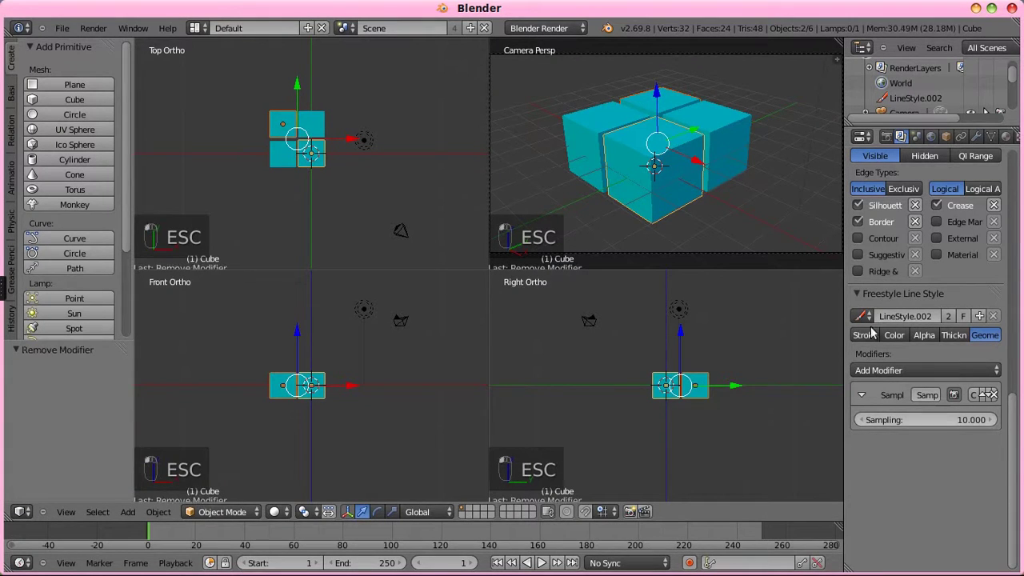
click(874, 370)
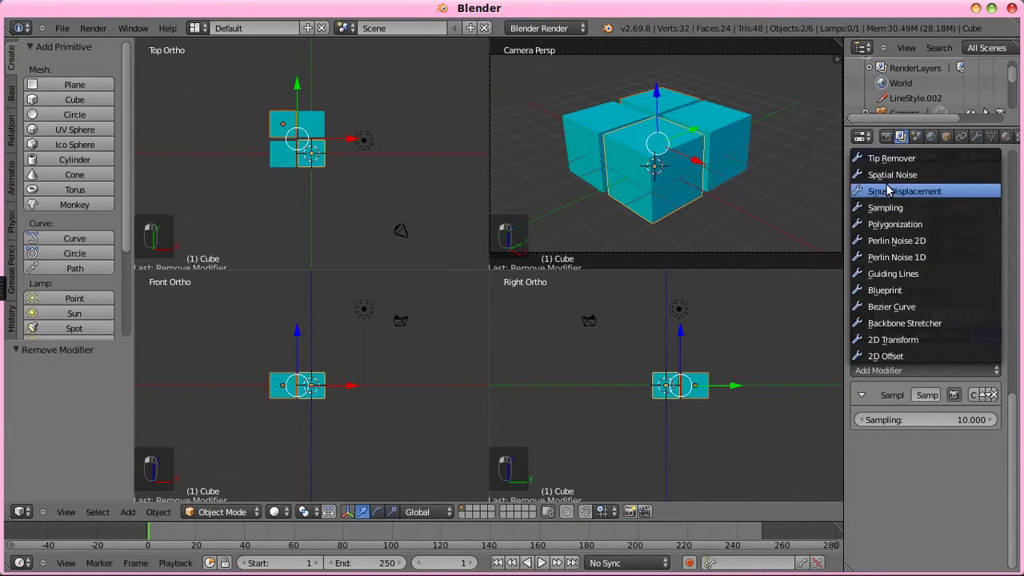
click(890, 240)
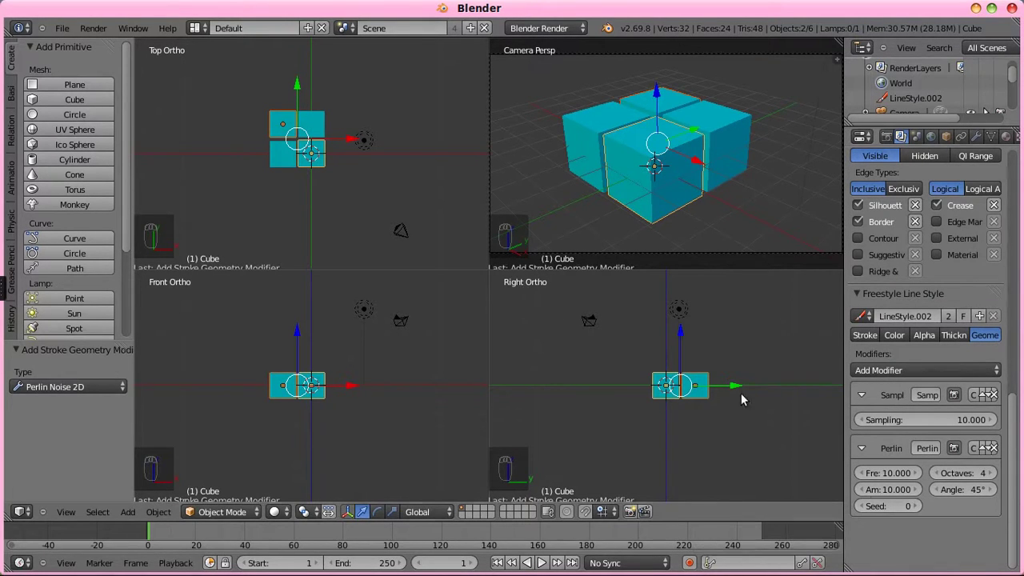
key(F12)
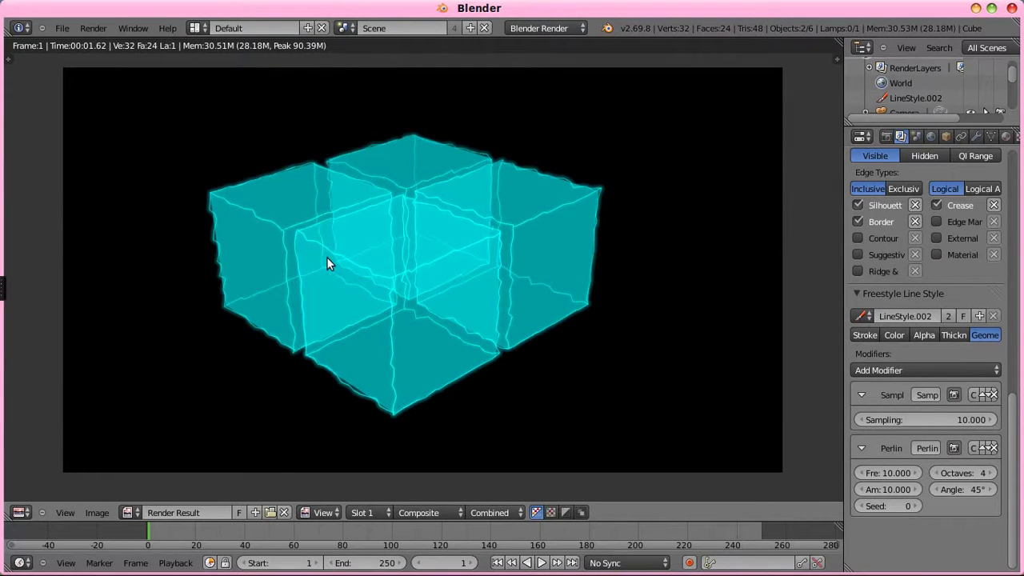
Step: Set the Perlin Noise 2D frequency to 20 and amplitude to 5, then render and close the result
click(878, 472)
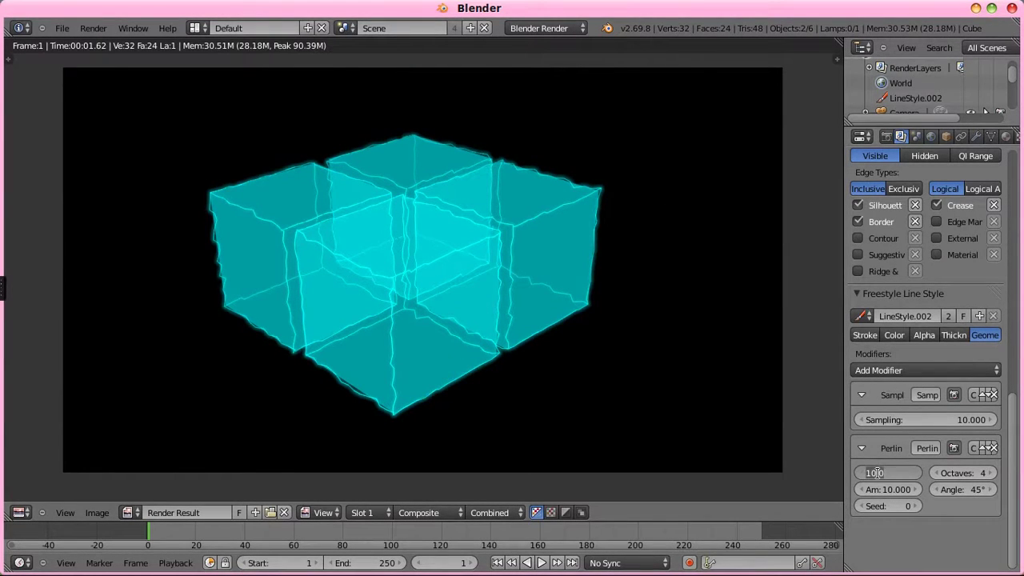
text(20)
key(Tab)
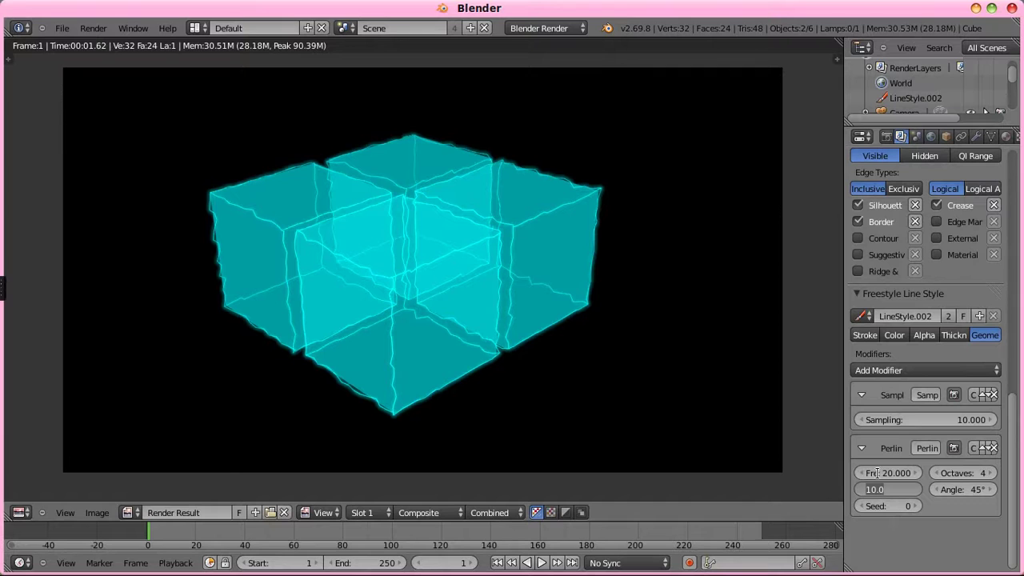
text(5)
key(Return)
key(F12)
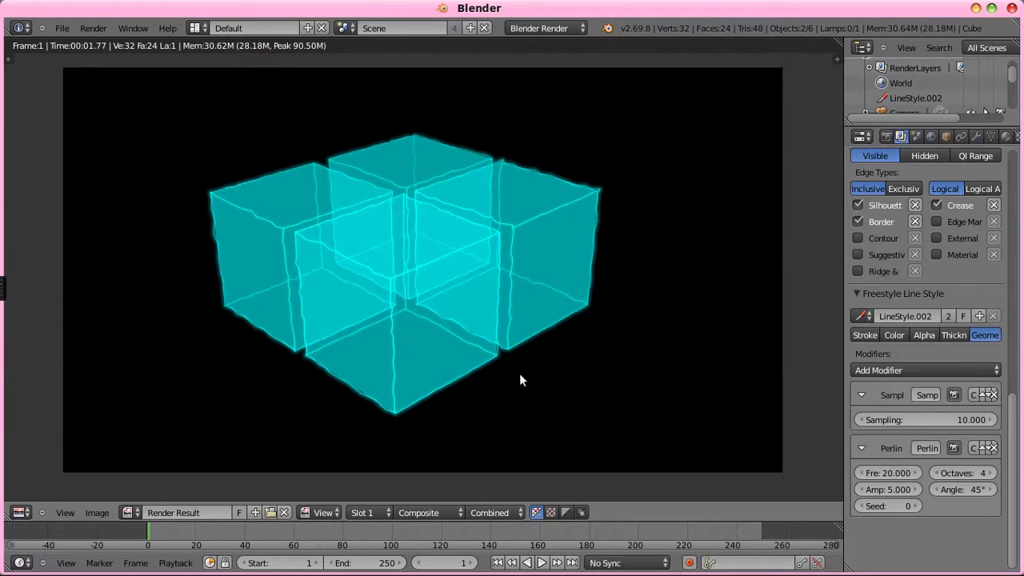
key(Escape)
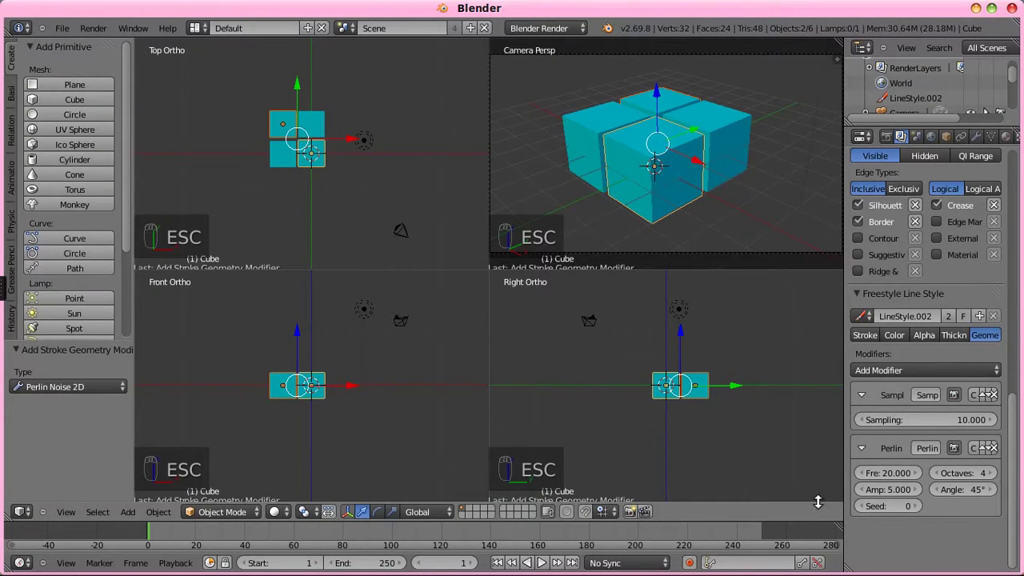
Step: Keyframe the Perlin noise seed with value 0 at frame 1 and value 765 at frame 190
key(i)
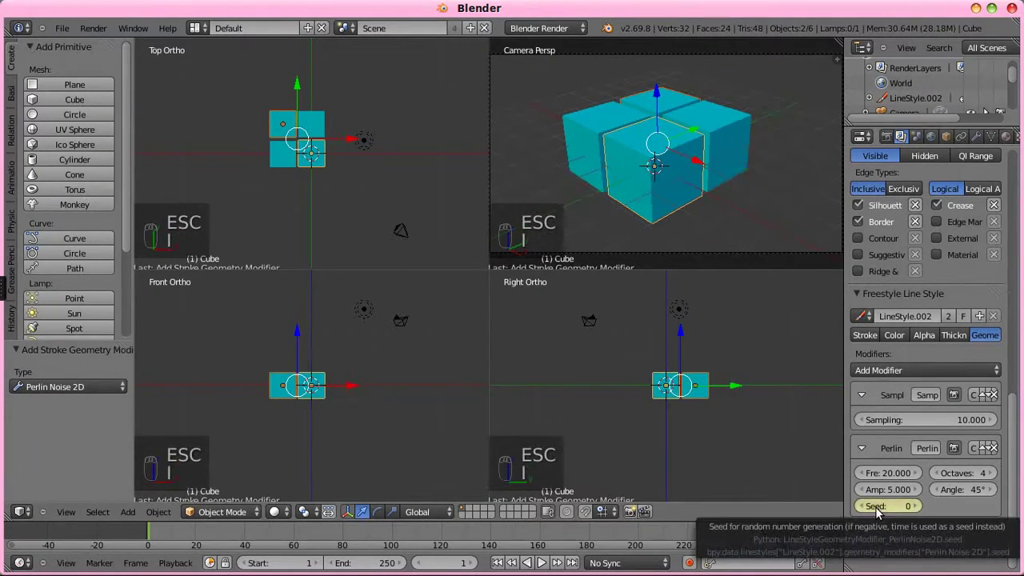
click(614, 535)
click(885, 507)
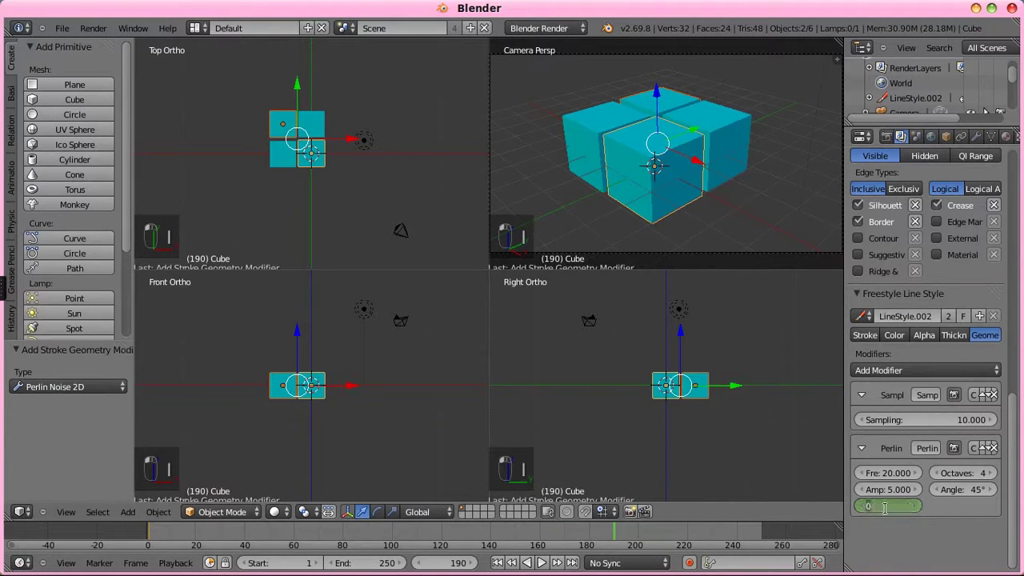
text(765)
key(Return)
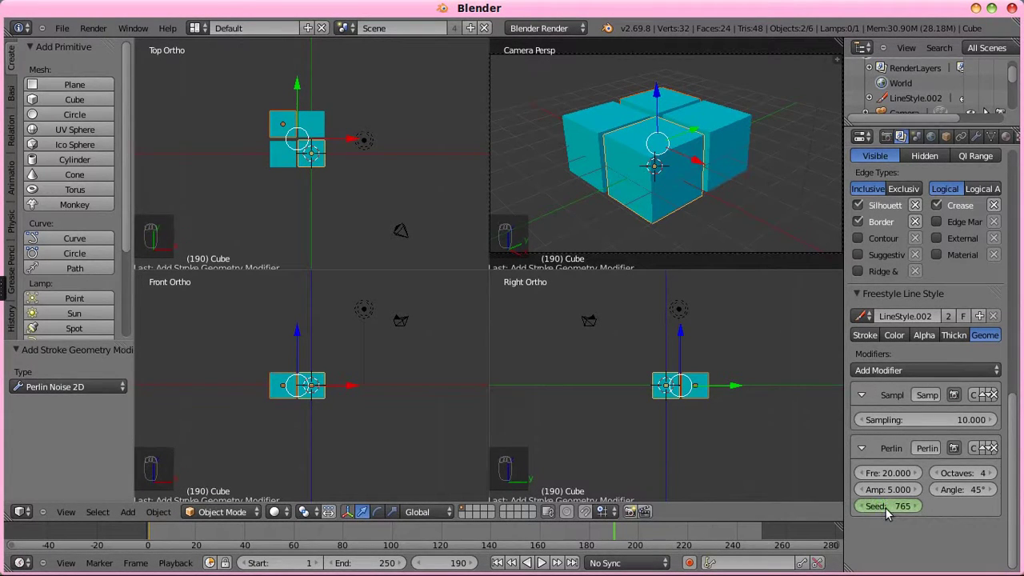
key(i)
Step: Render frame 115 into Slot 1 and frame 116 into Slot 2
click(287, 534)
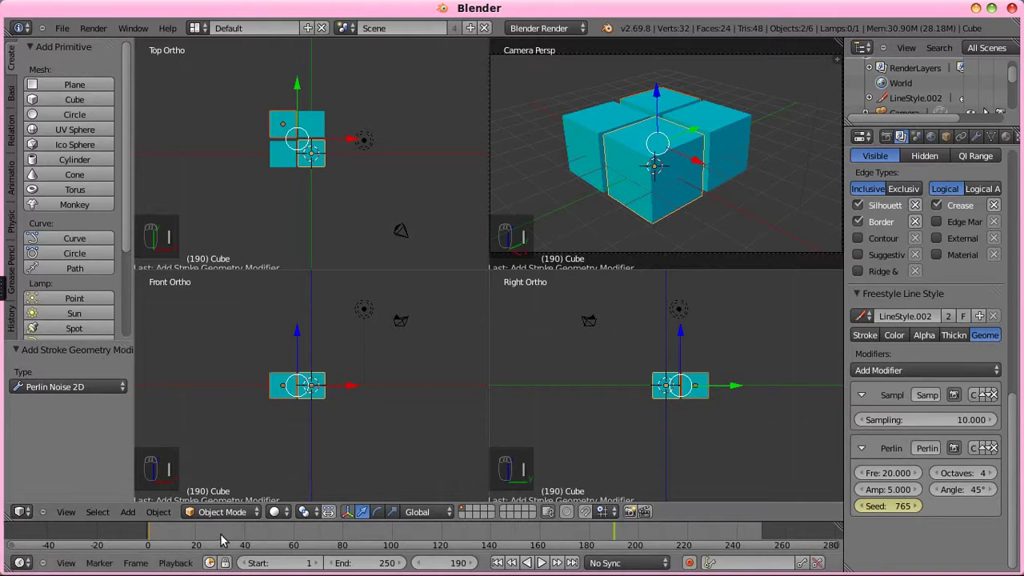
drag(296, 538, 428, 534)
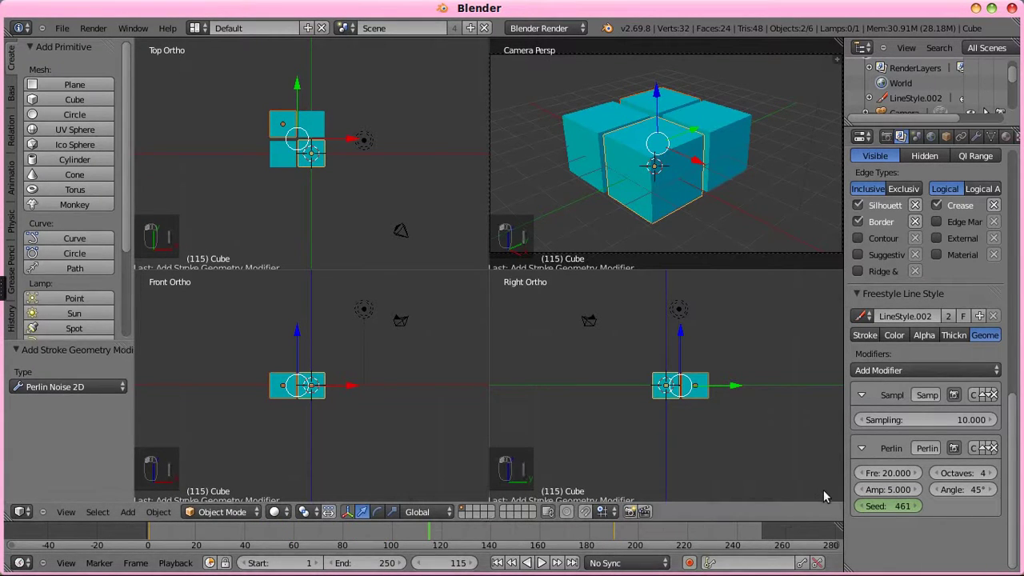
key(F12)
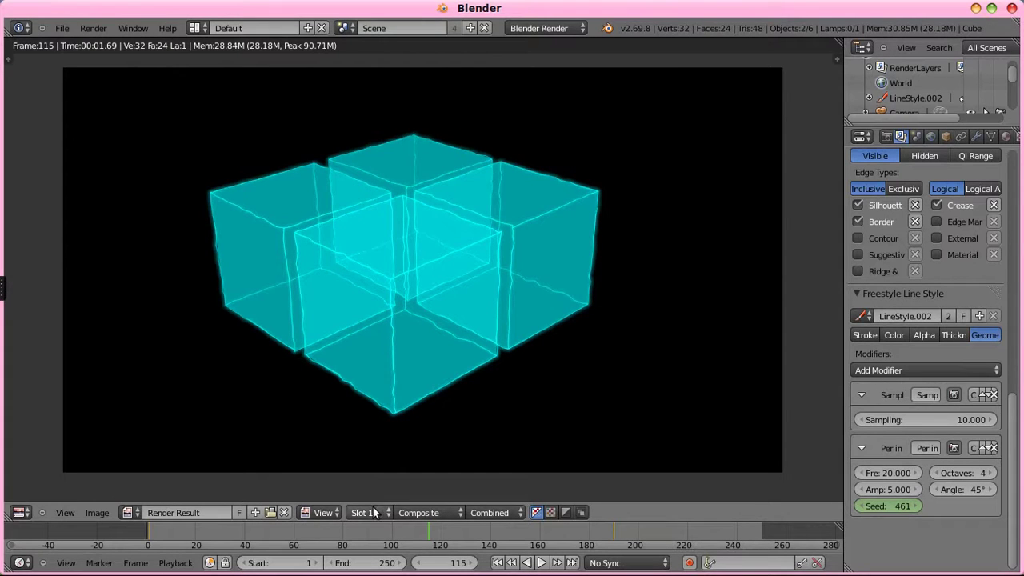
click(374, 513)
click(365, 481)
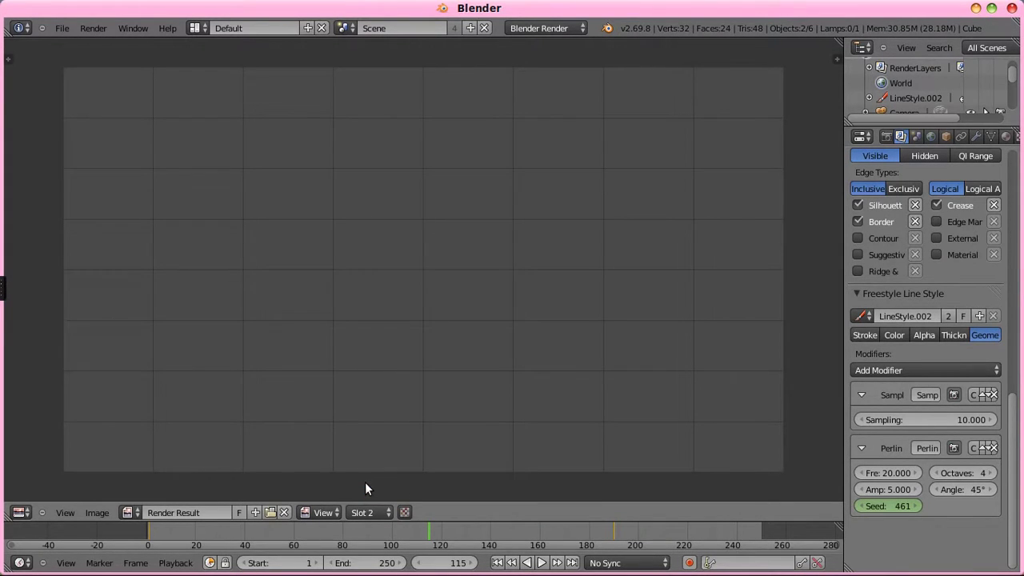
key(Right)
key(F12)
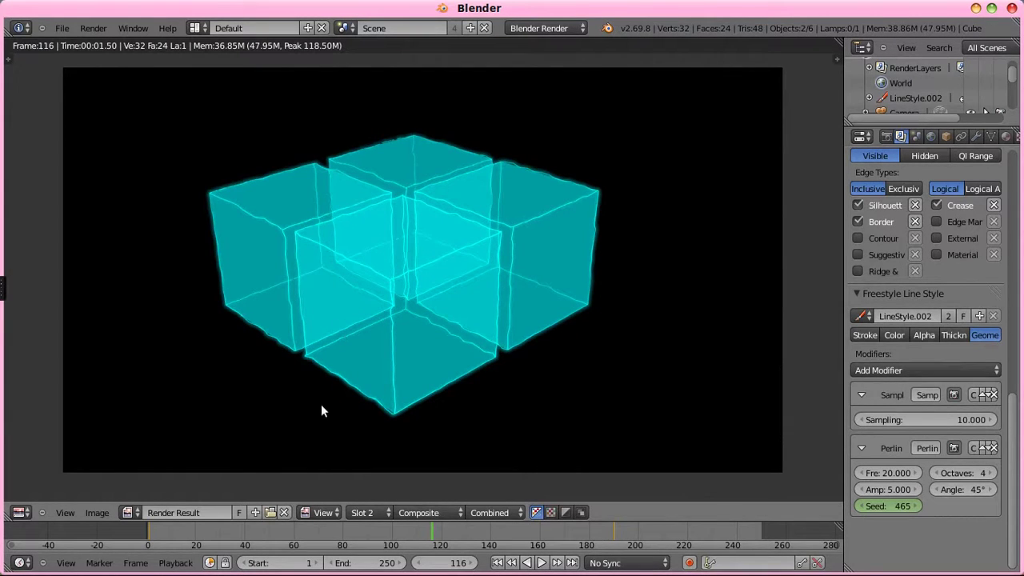
Step: Compare the line noise between the Slot 1 and Slot 2 renders and close the render view
click(376, 514)
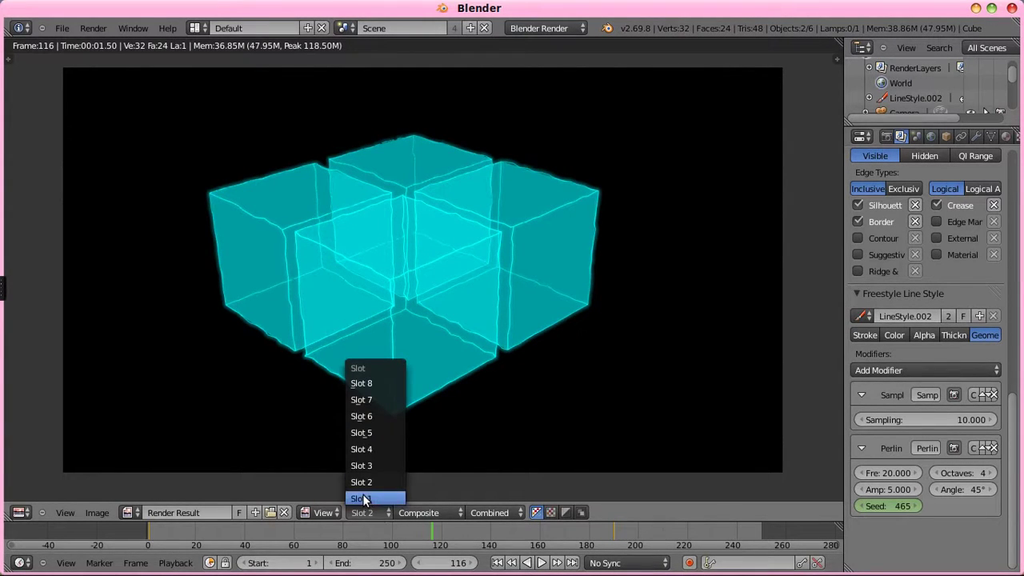
click(364, 499)
click(365, 513)
click(361, 482)
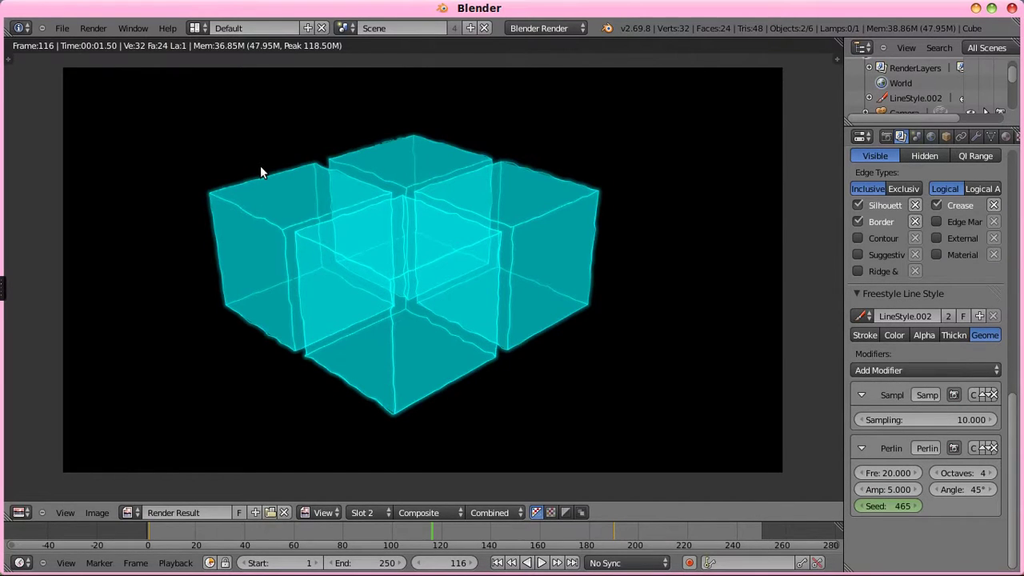
key(Escape)
Step: Select the left cube in the camera view and set its material's texture type to Clouds
right_click(629, 162)
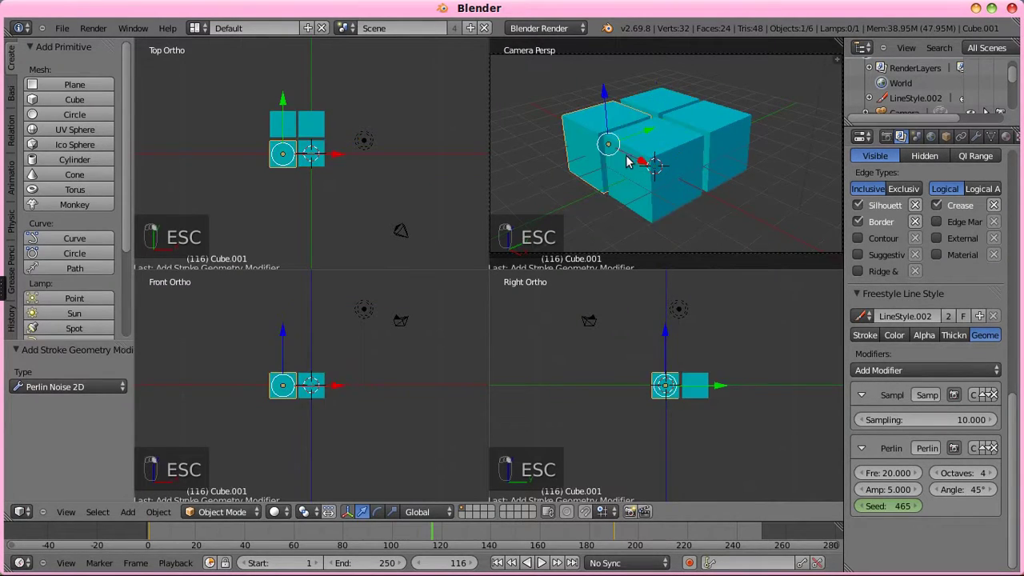
click(1006, 136)
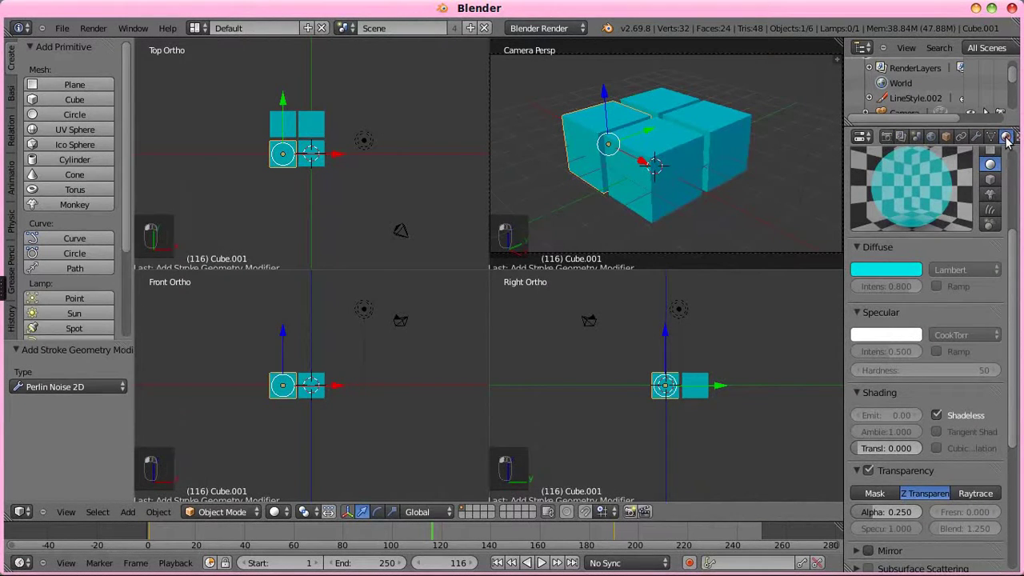
scroll(1006, 137, down, 2)
click(976, 136)
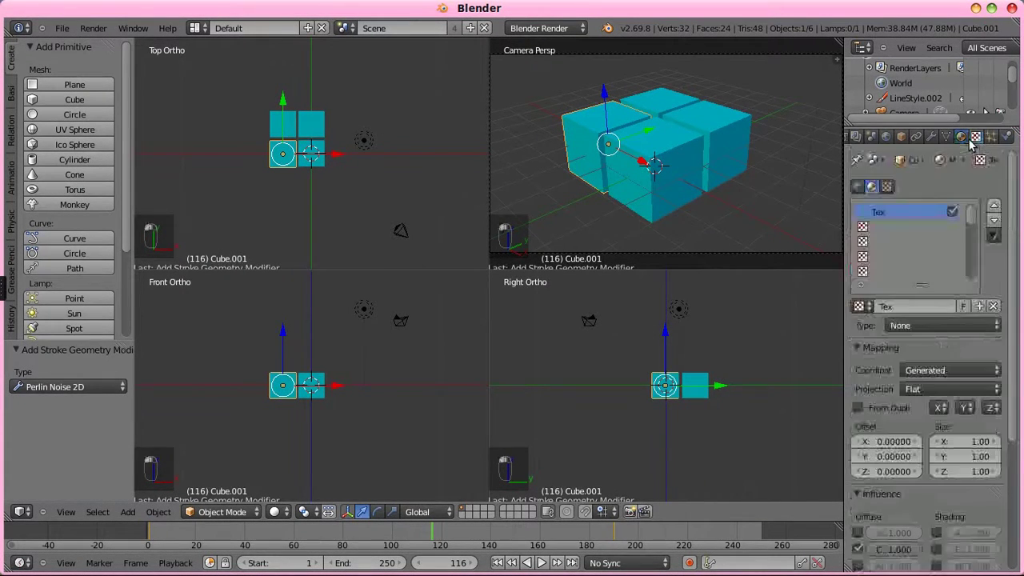
click(900, 325)
click(908, 278)
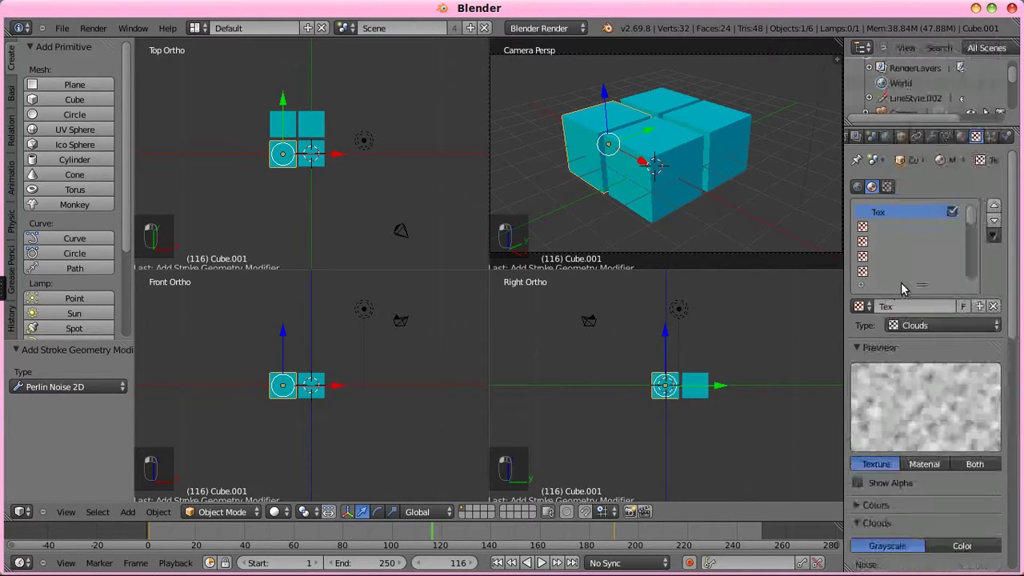
Step: Make the clouds texture influence the diffuse alpha and set its colour influence to 0.5
scroll(945, 416, down, 10)
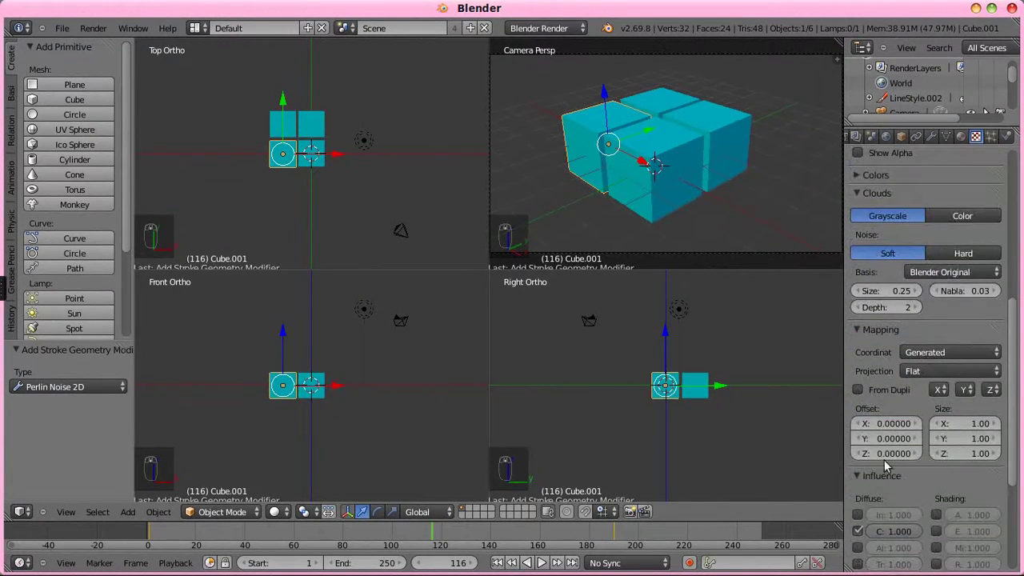
click(857, 547)
scroll(892, 464, down, 4)
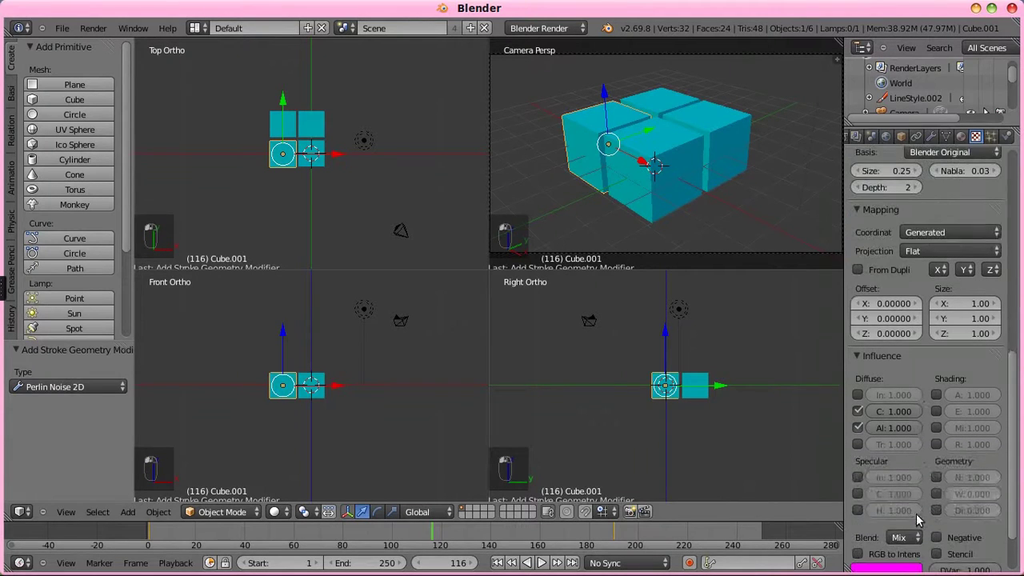
click(885, 410)
text(0.5)
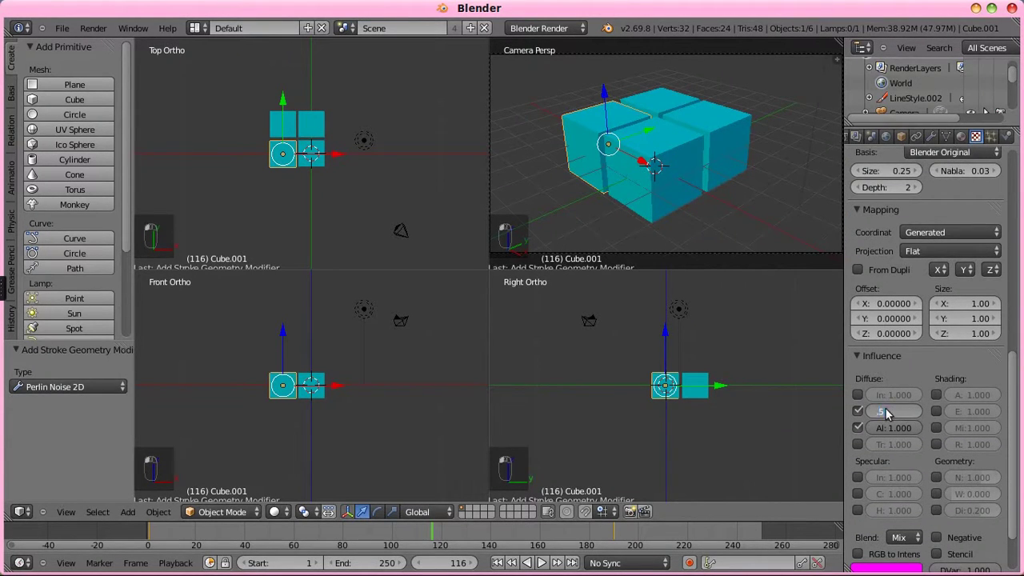
key(Return)
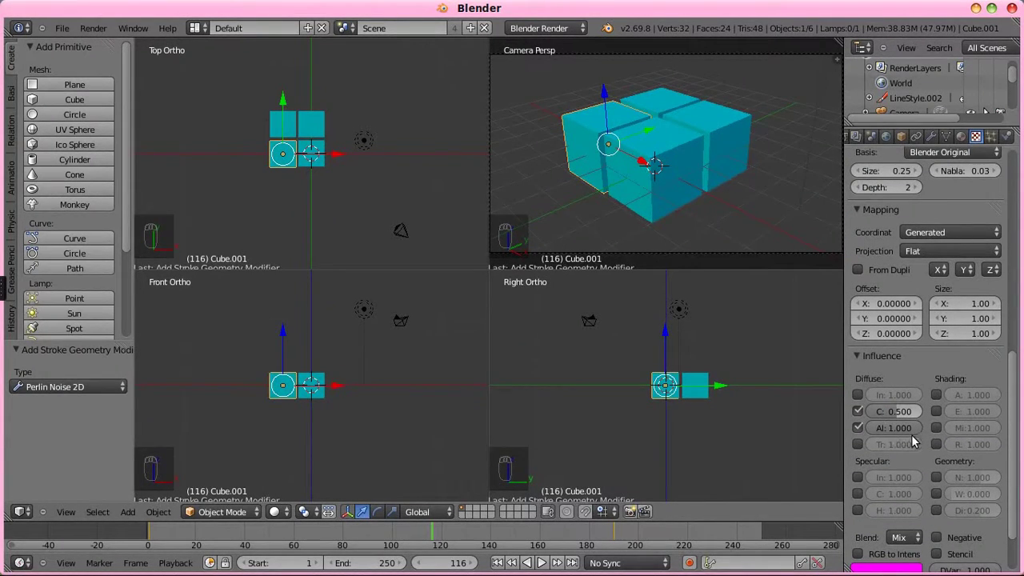
Step: Enable the clouds texture's colour ramp, make its end stop light blue, and render and close the result
scroll(914, 440, down, 2)
scroll(914, 440, up, 10)
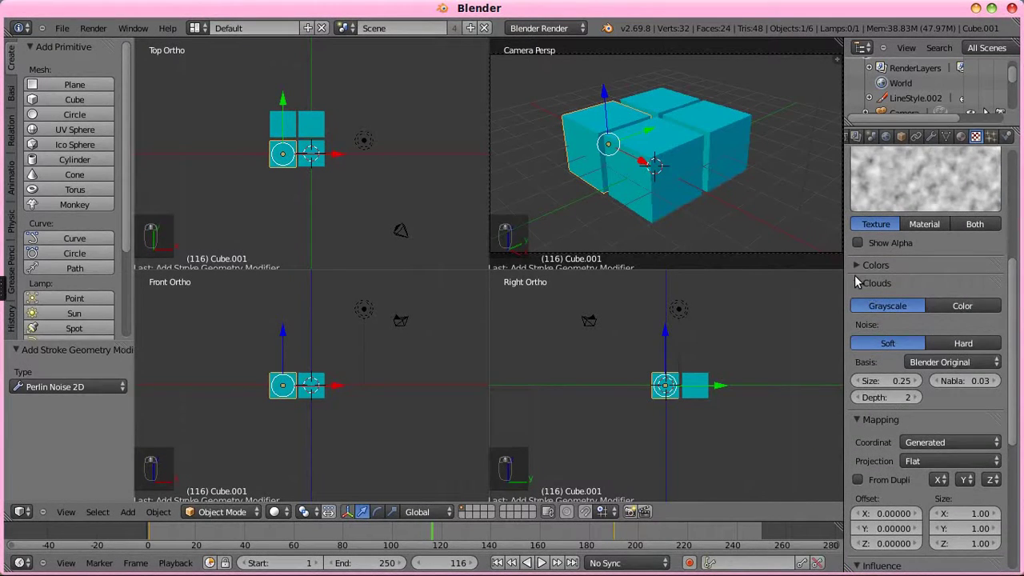
click(868, 283)
click(860, 265)
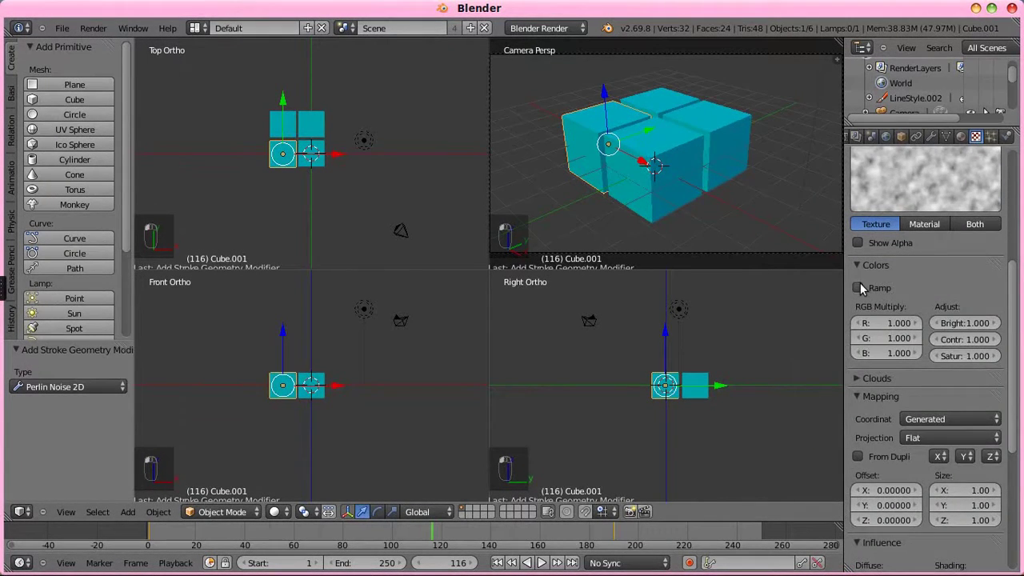
click(858, 287)
click(999, 329)
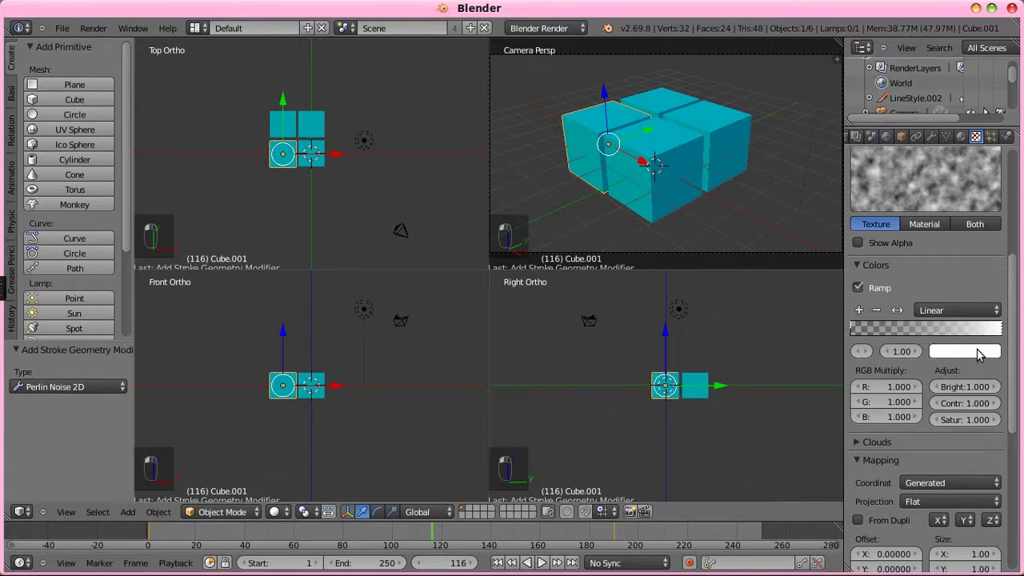
click(981, 351)
drag(952, 152, 951, 128)
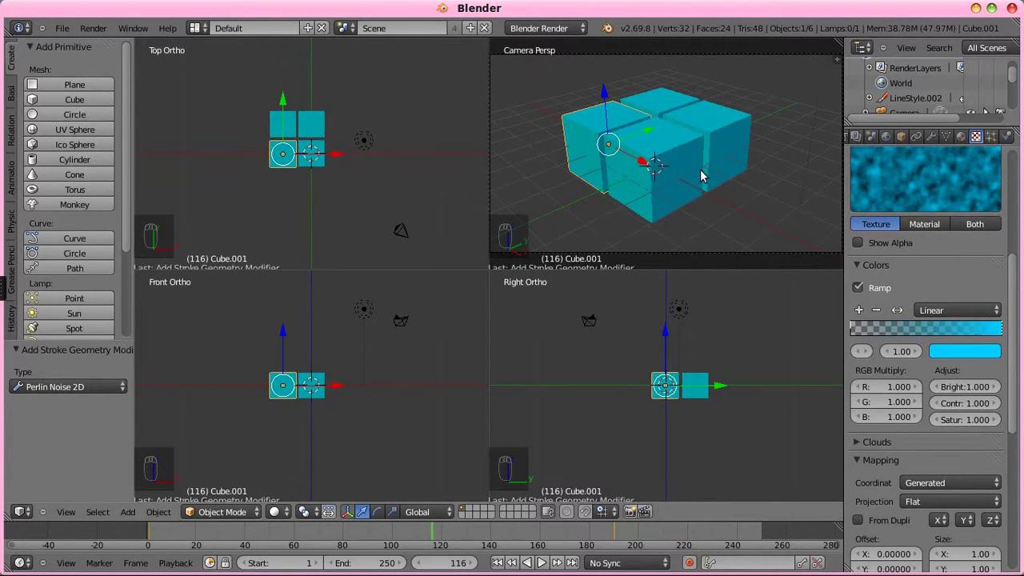
key(F12)
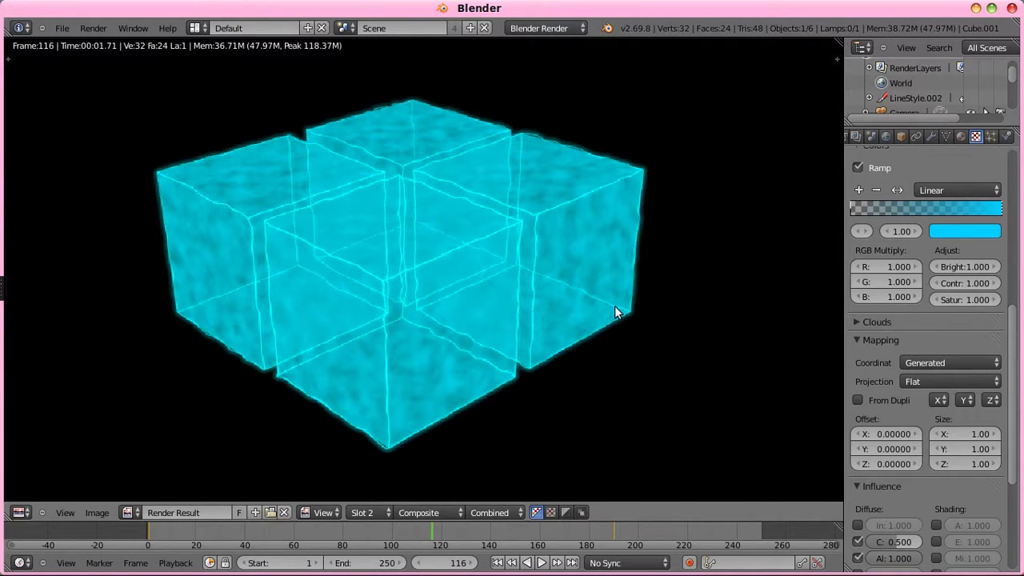
key(Escape)
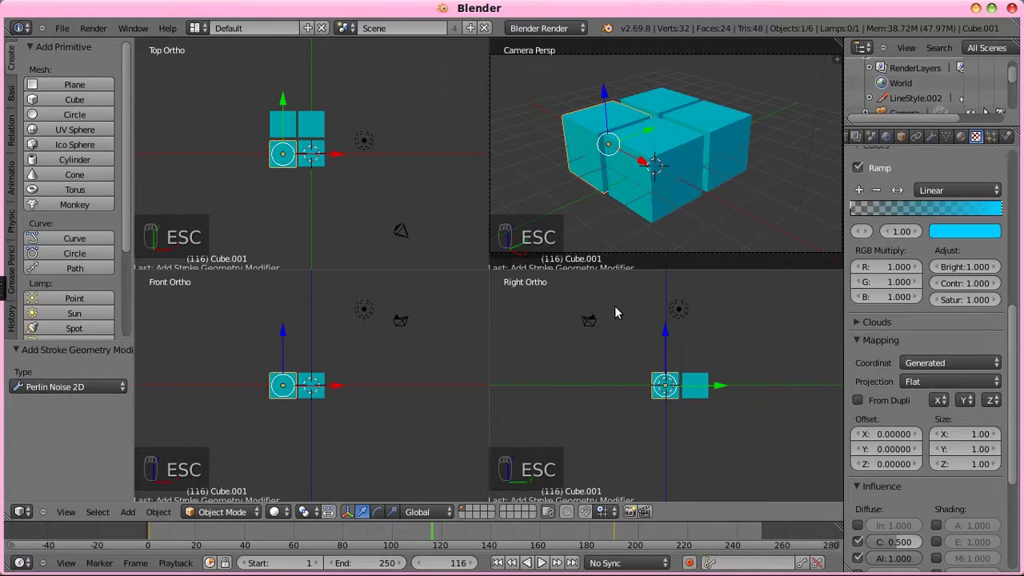
Step: Set the texture mapping's Z size to 10 and render the scene
click(953, 462)
text(10)
key(Return)
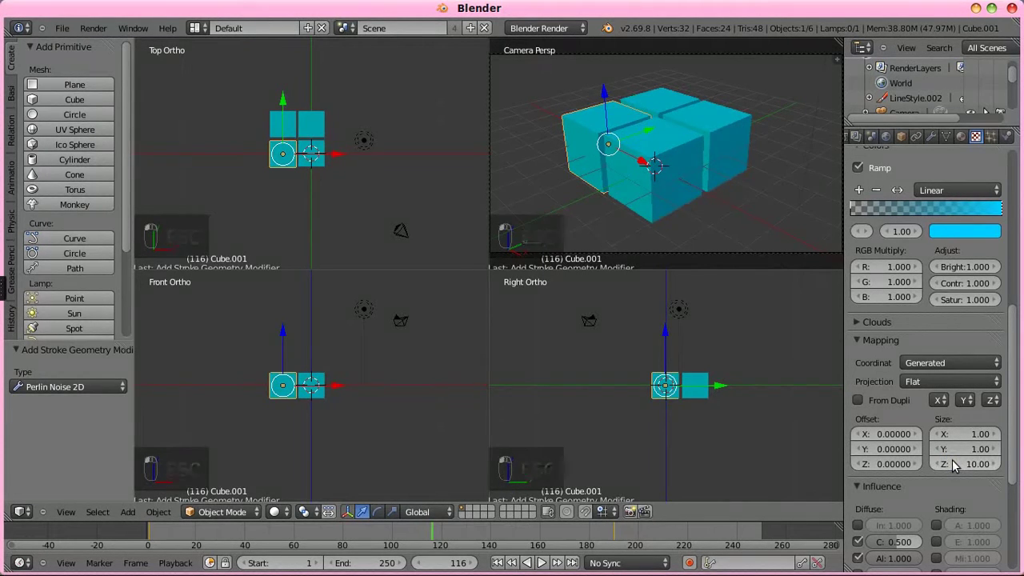
key(F12)
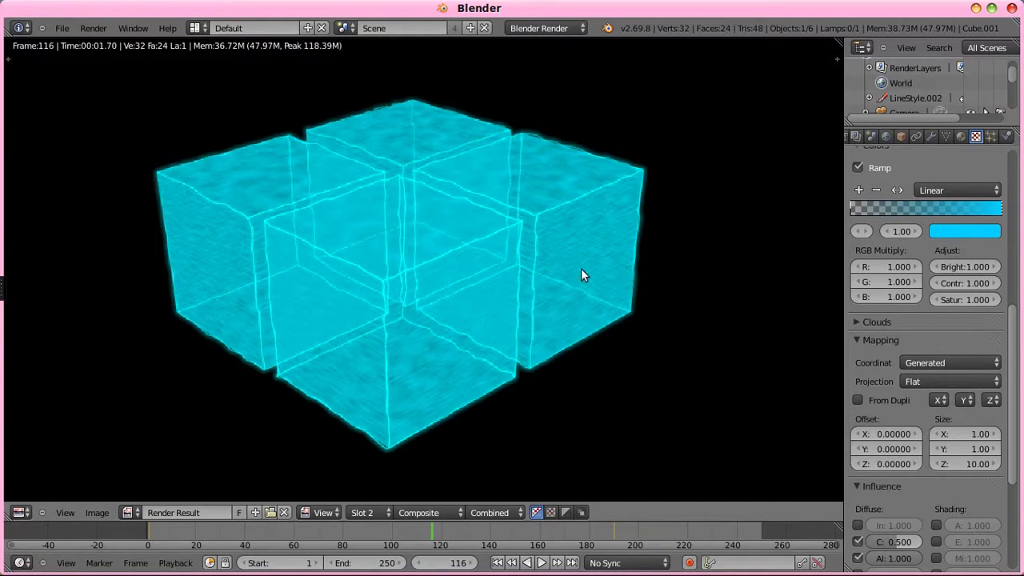
Step: Set the texture mapping's X and Y sizes to 0.25 and render the scene
click(964, 433)
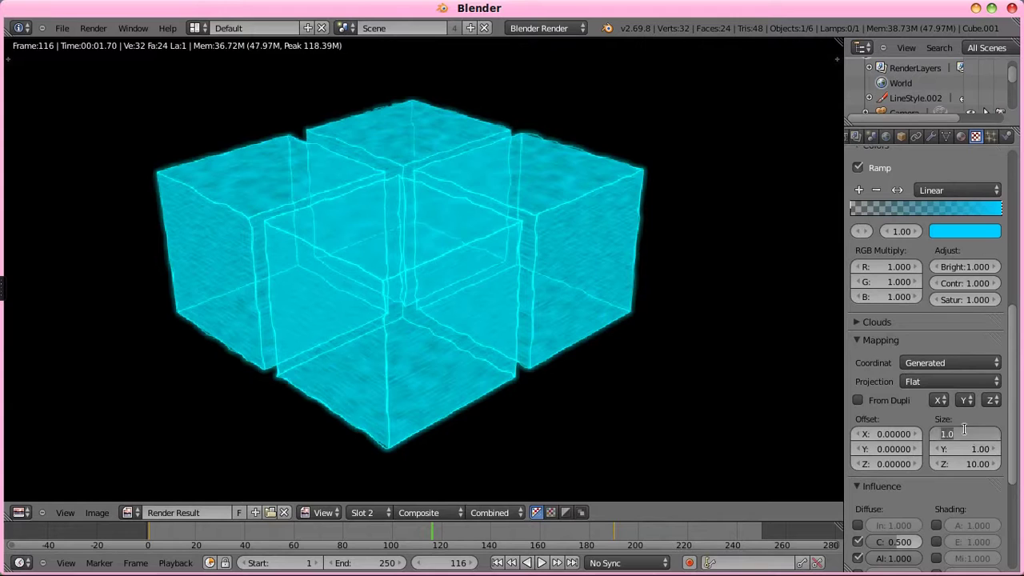
text(0.25)
key(Return)
click(968, 463)
text(.25)
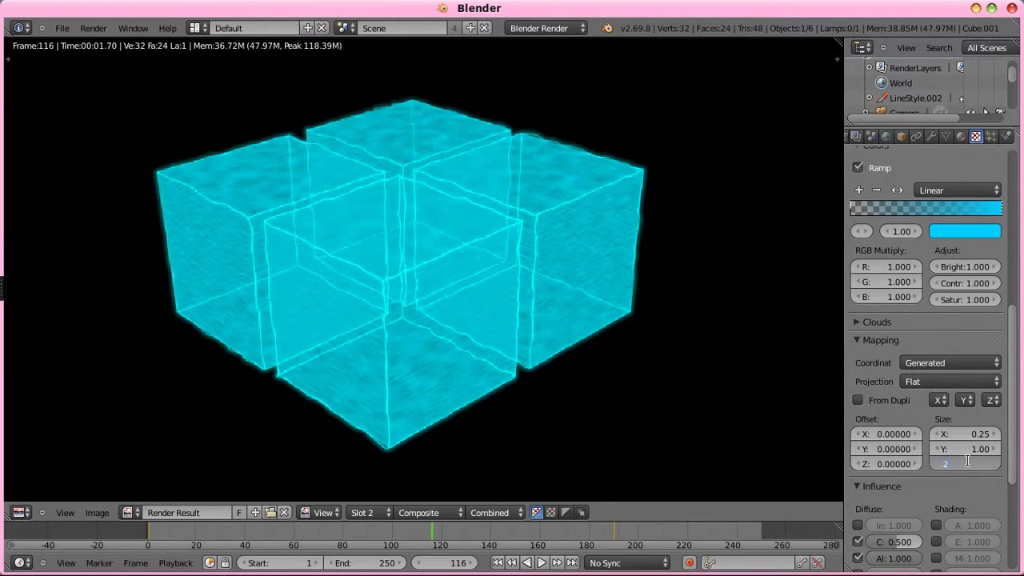
key(BackSpace)
key(BackSpace)
key(BackSpace)
key(Escape)
click(963, 445)
key(BackSpace)
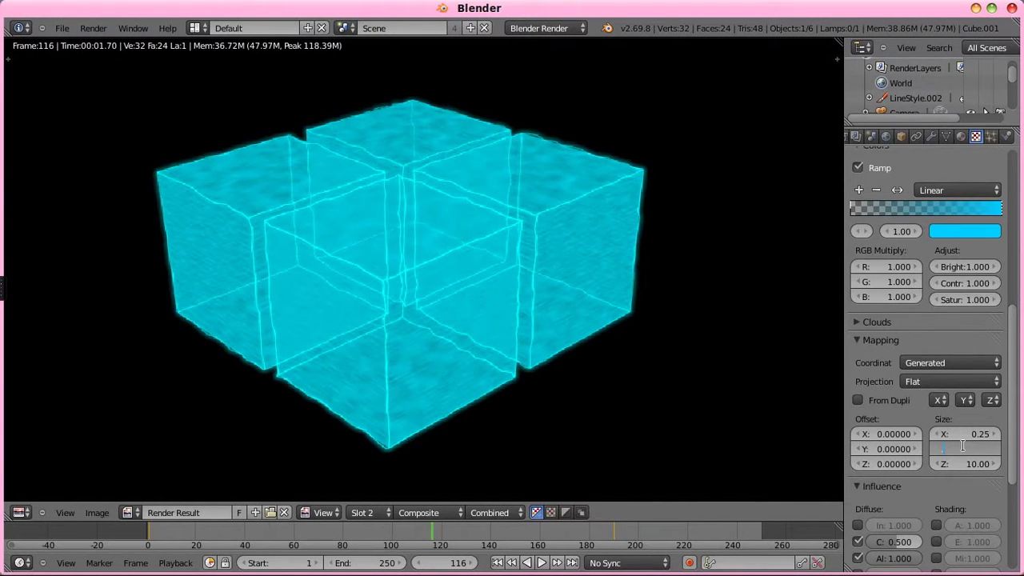
text(.25)
key(Return)
key(F12)
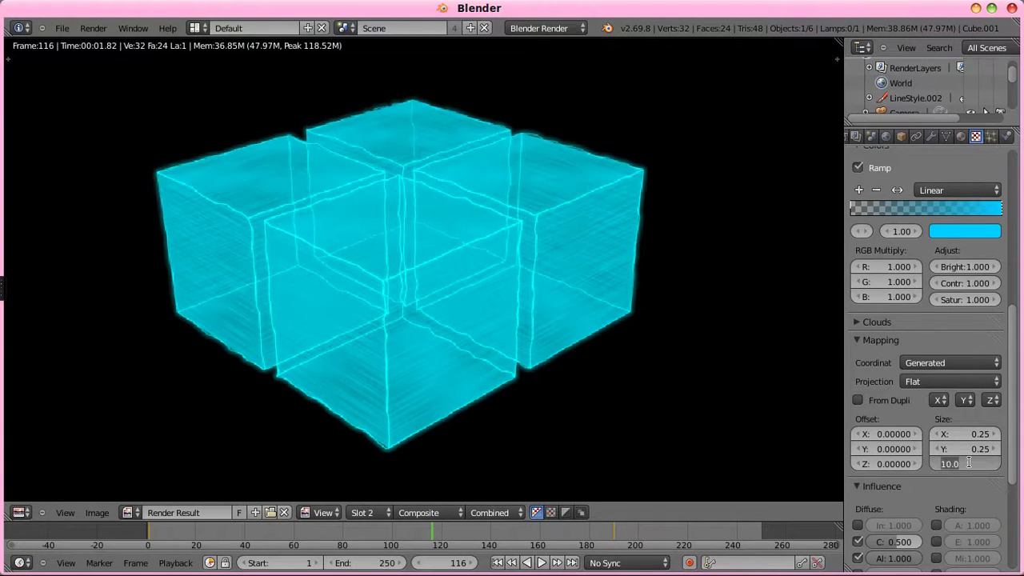
Step: Set the texture mapping's Z size to 7, render the scene, and close the result
key(F12)
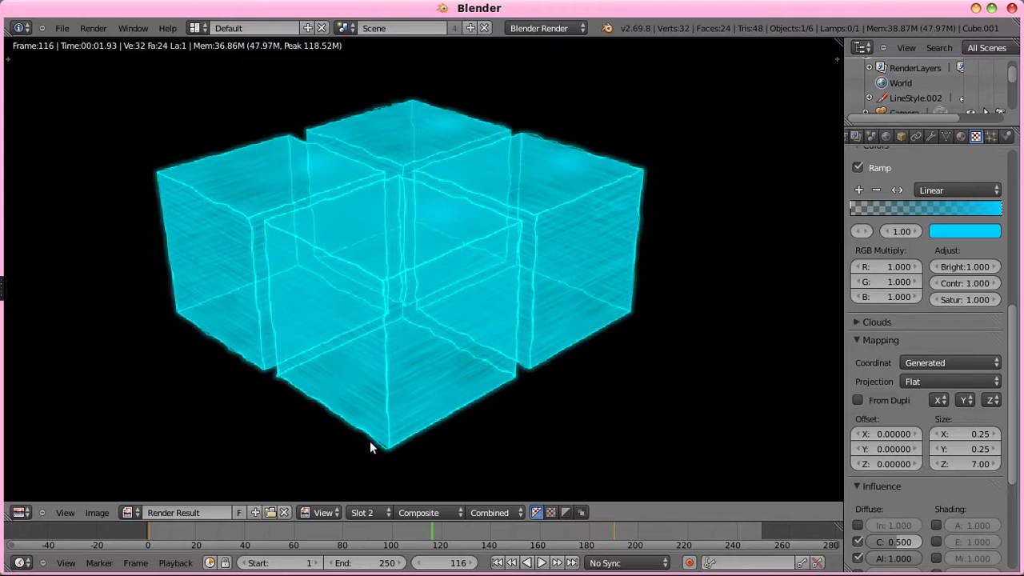
scroll(520, 278, down, 2)
scroll(519, 274, up, 1)
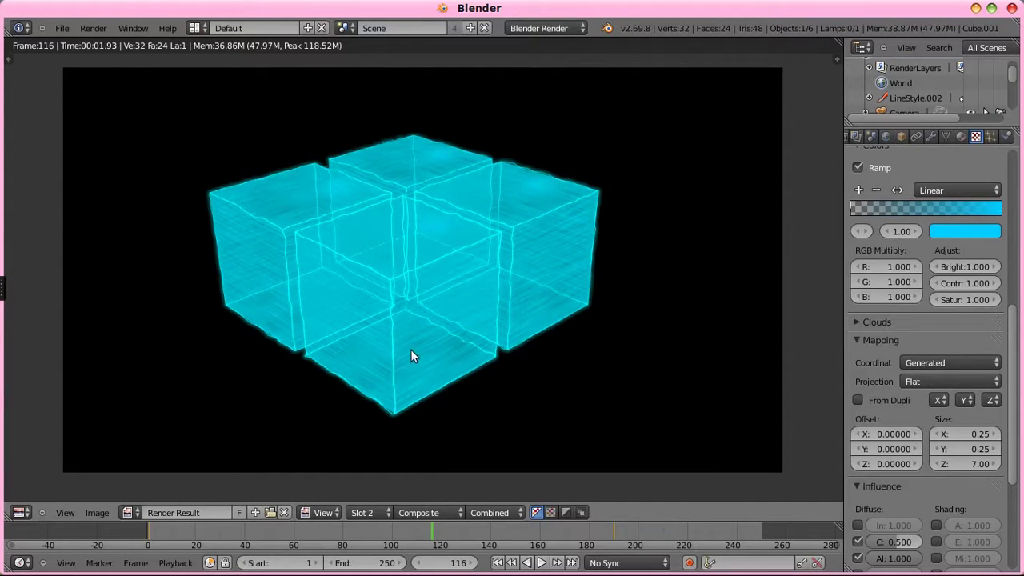
key(Escape)
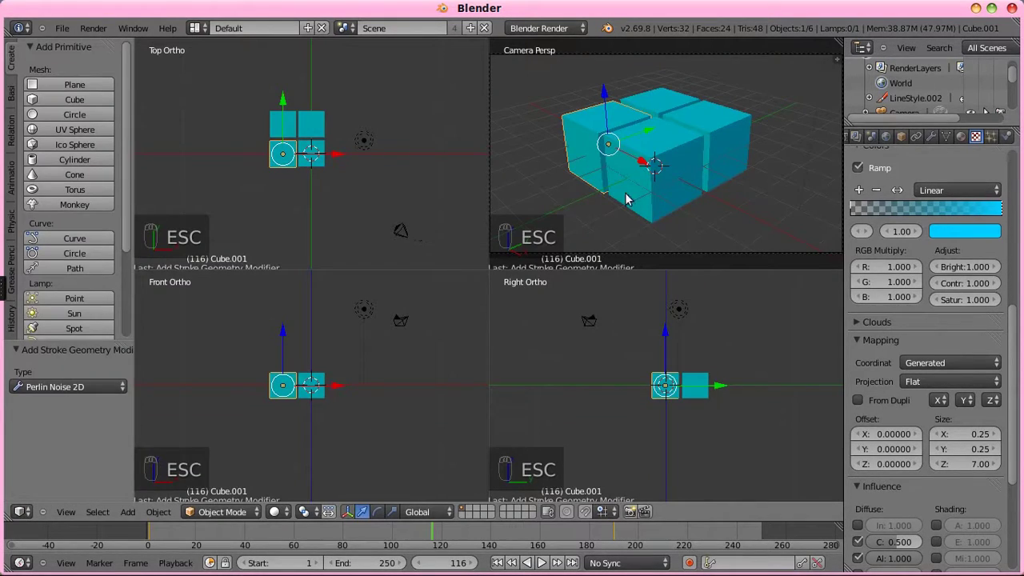
Step: Add a spot lamp and move it in the top view to the centre of the four cubes, about -1.1 in X and 1.1 in Y
key(a)
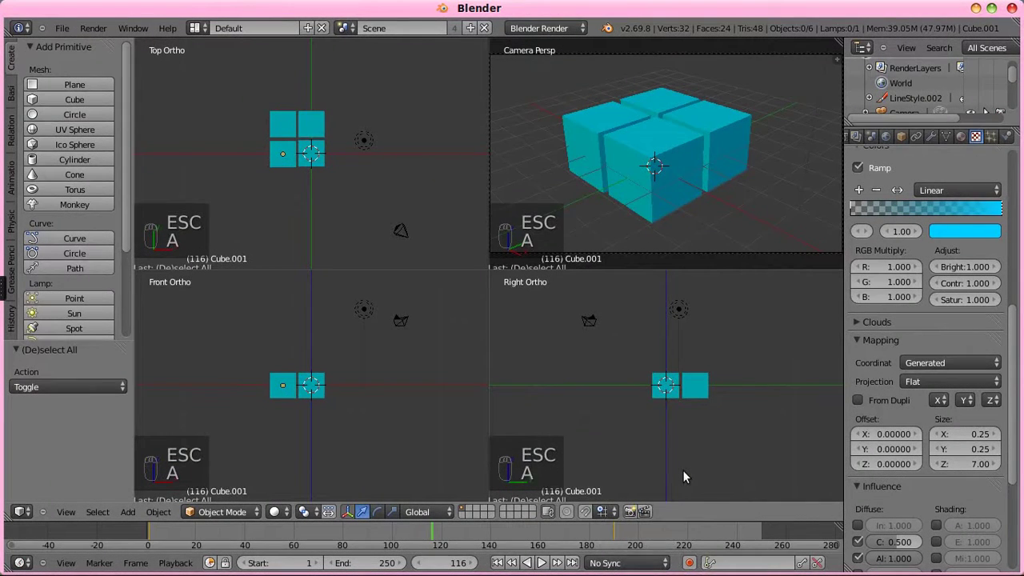
key(shift+a)
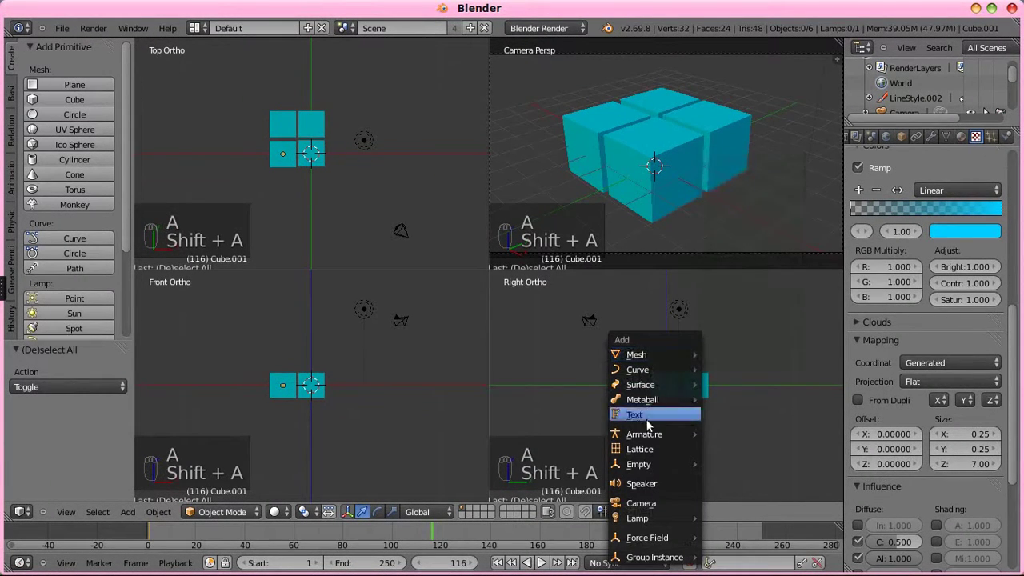
mouse_move(644, 518)
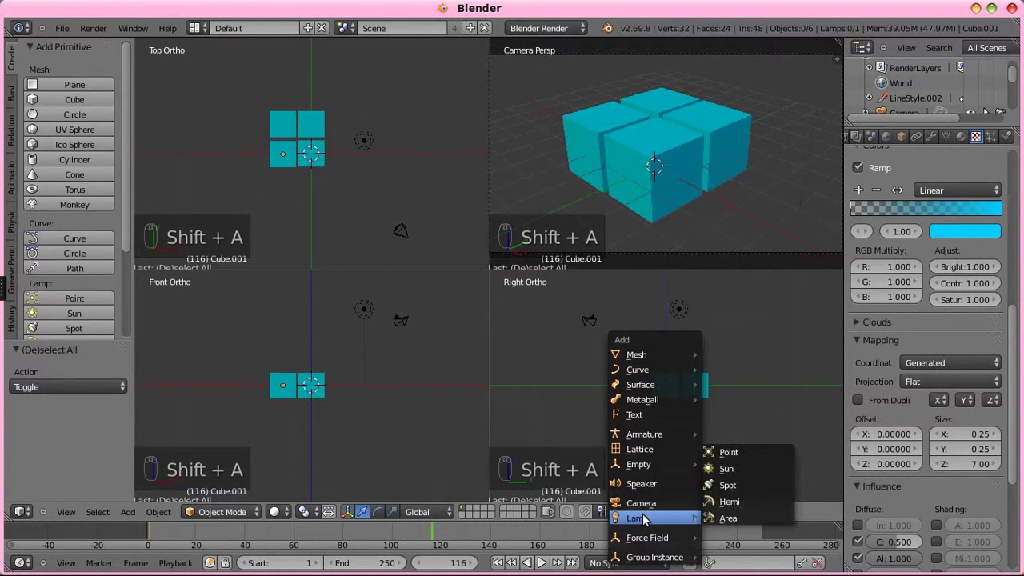
click(735, 486)
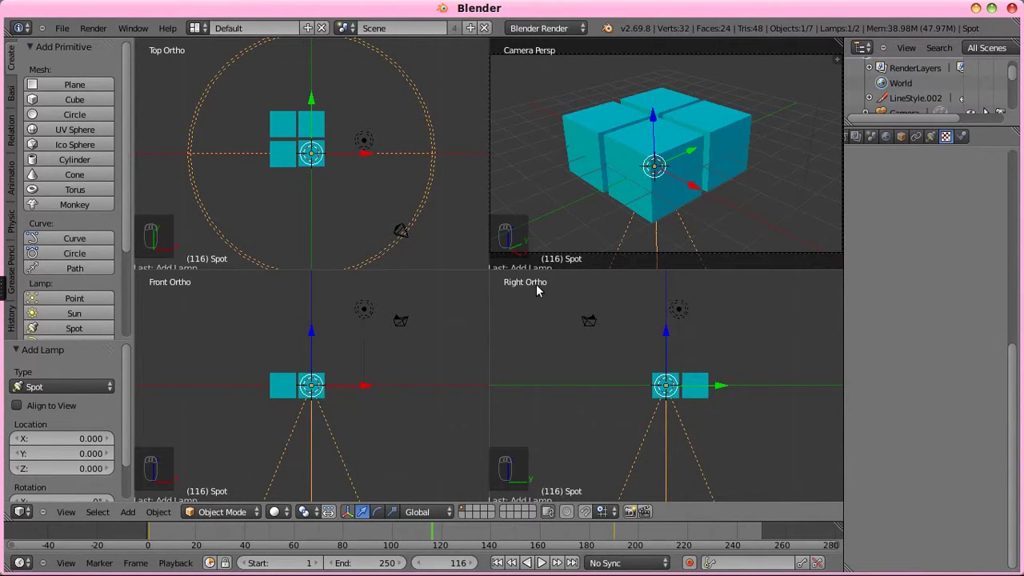
key(g)
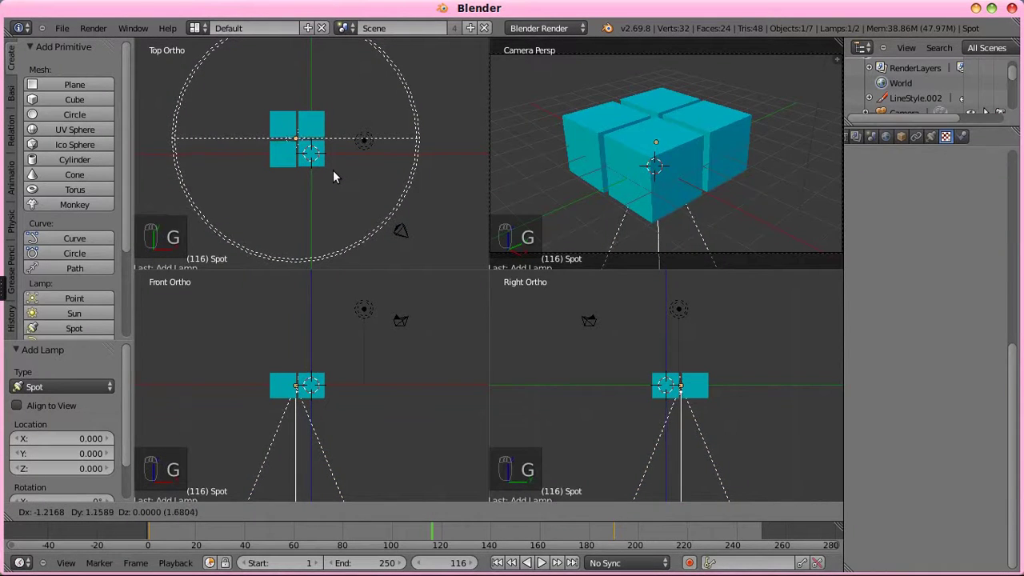
click(335, 171)
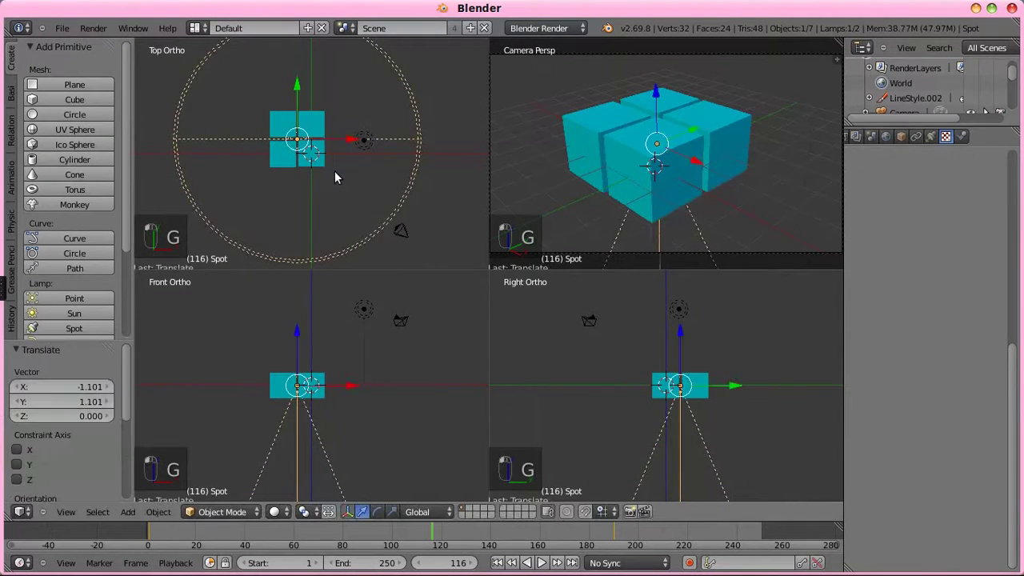
Step: Rotate the spot lamp 180° in the right view so that it shines upward
key(r)
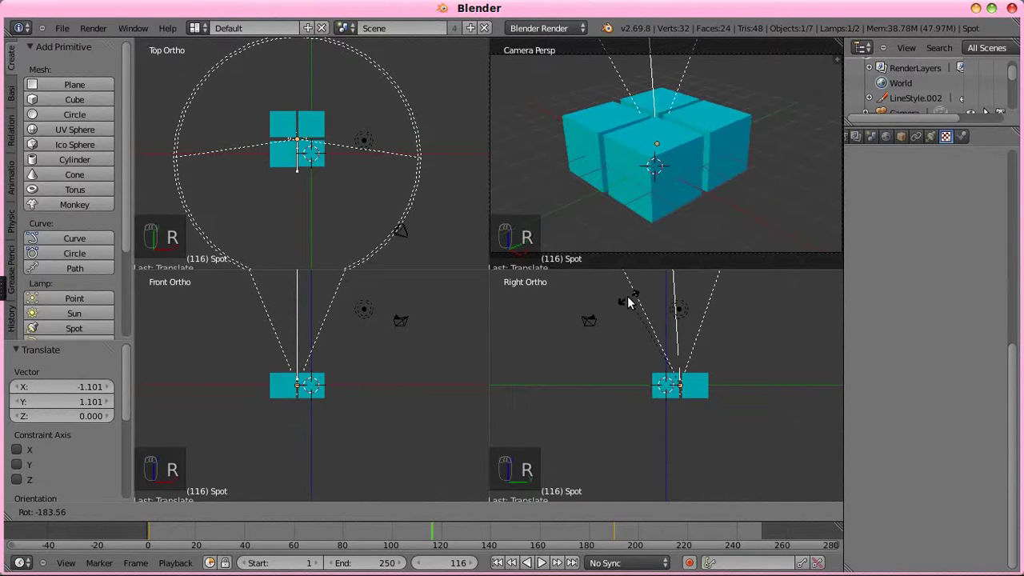
click(640, 295)
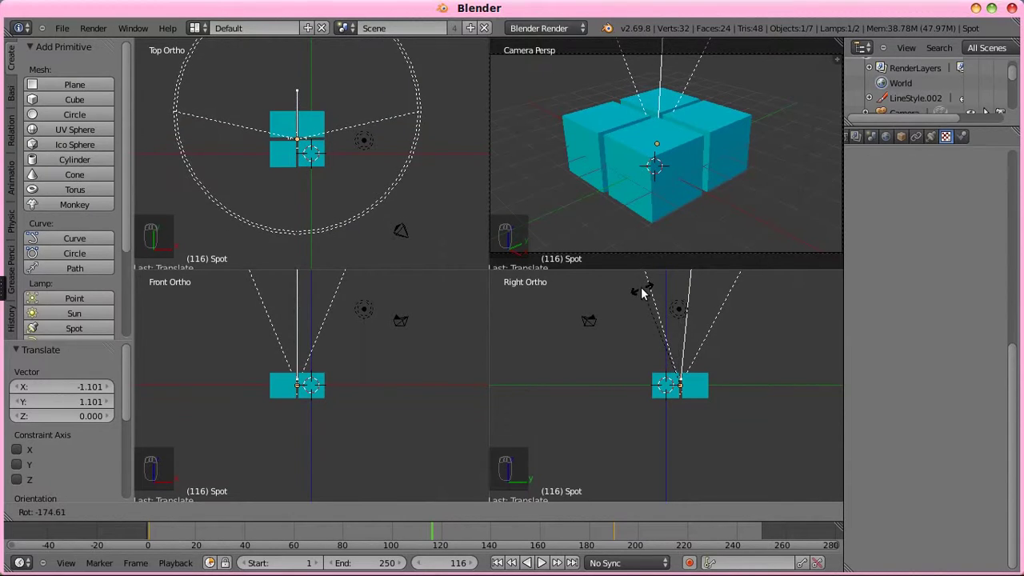
click(634, 290)
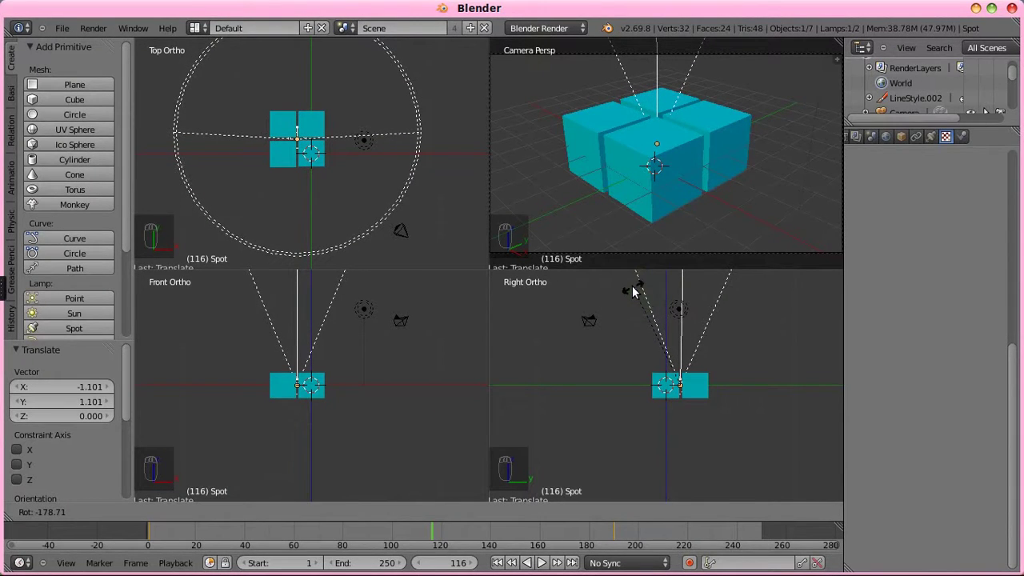
text(180)
key(Return)
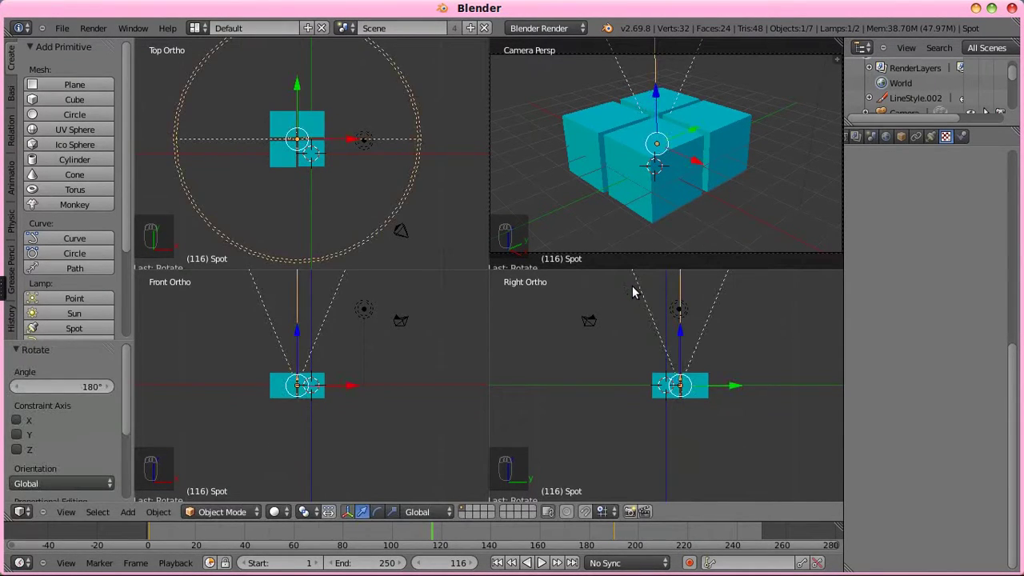
Step: Move the spot lamp about 6.6 units down along Z, below the cubes
key(g)
key(z)
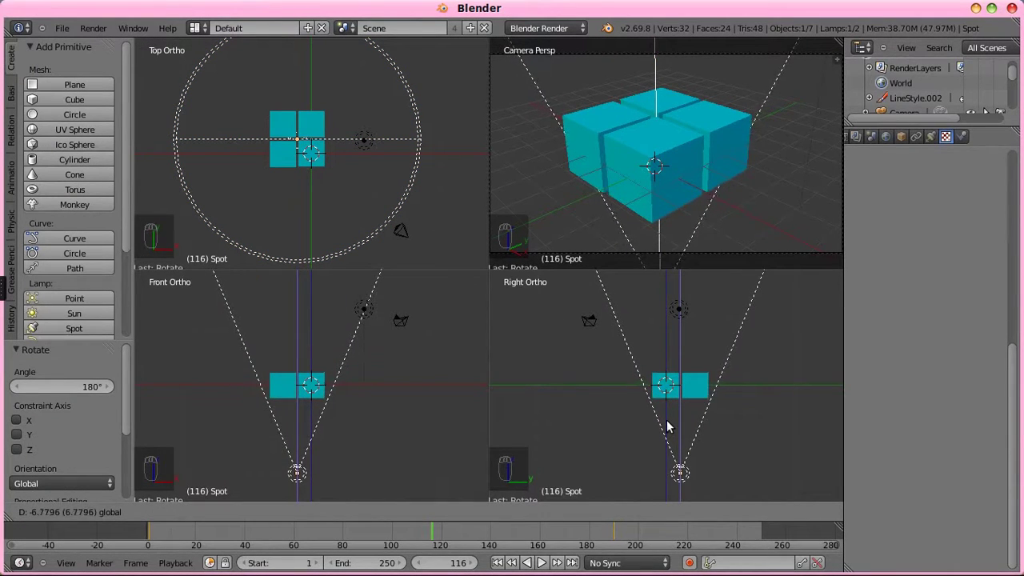
click(667, 420)
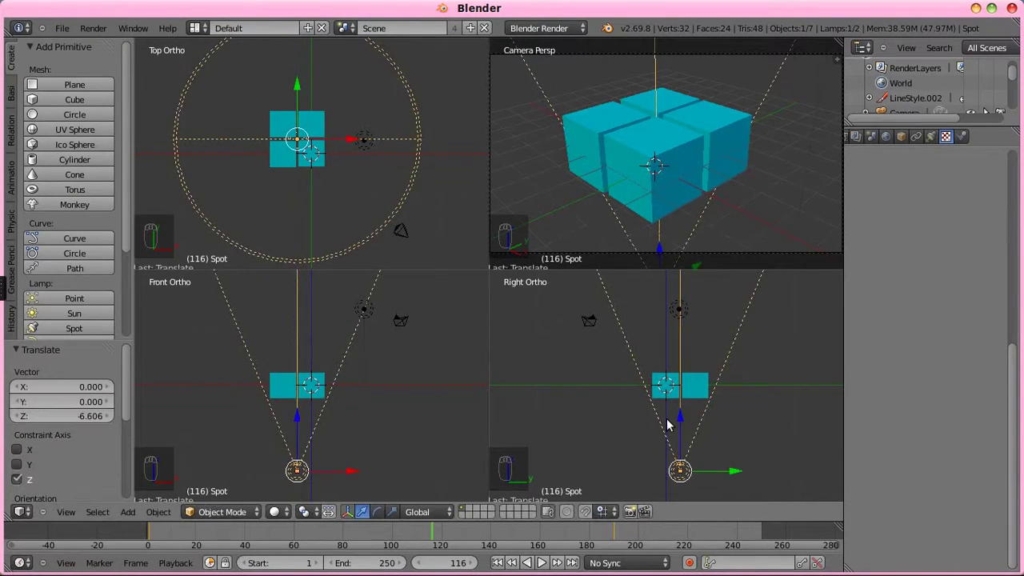
Step: Enable the Square and Halo options in the lamp's spot shape, render the scene, and close the result
click(932, 136)
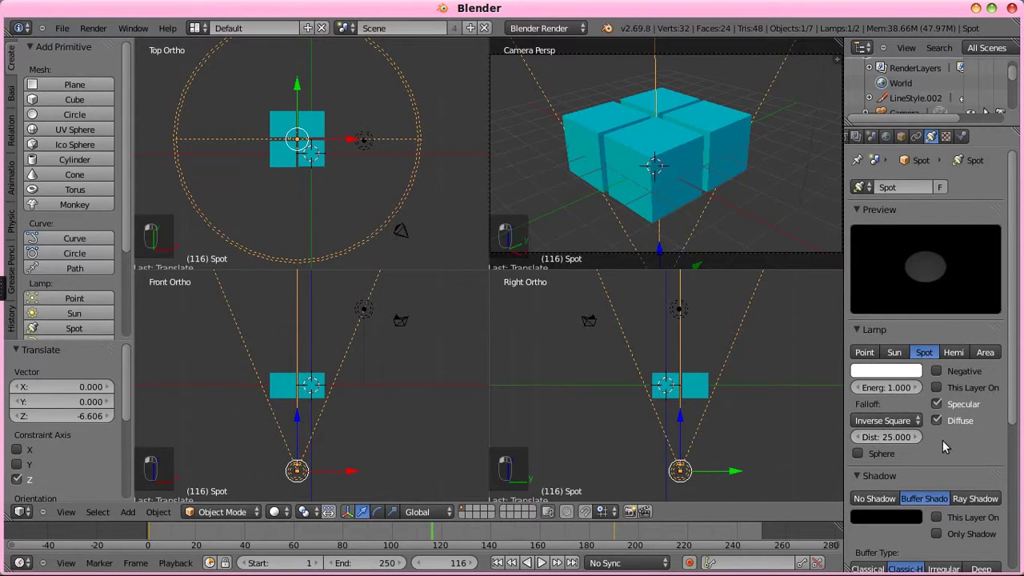
scroll(943, 440, down, 1)
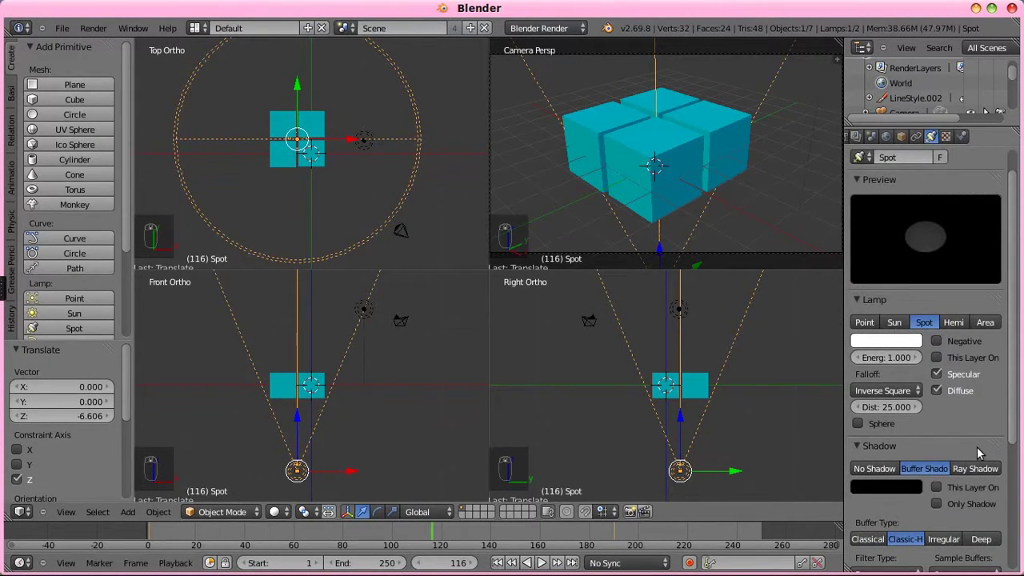
scroll(956, 447, down, 4)
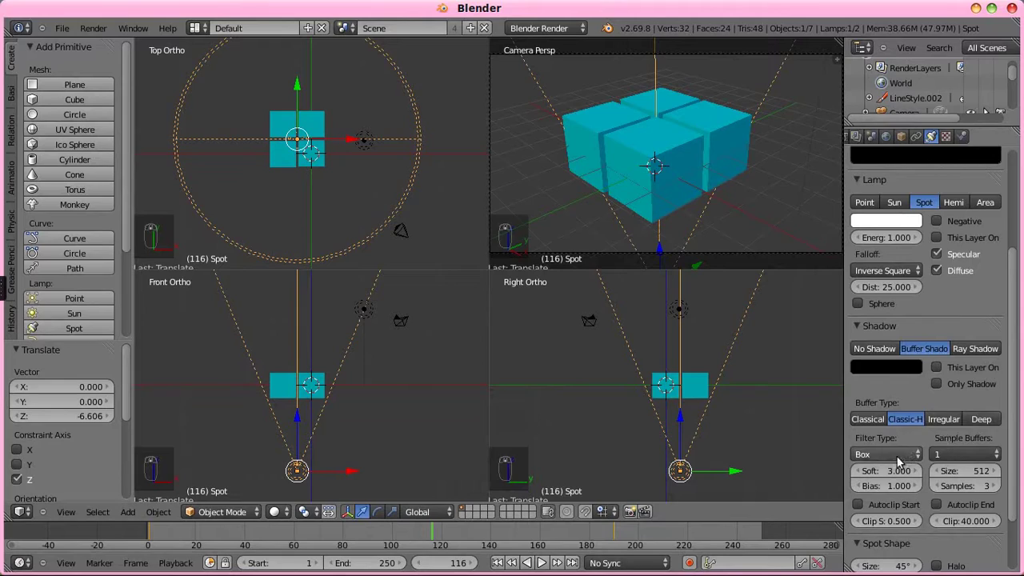
scroll(897, 468, down, 3)
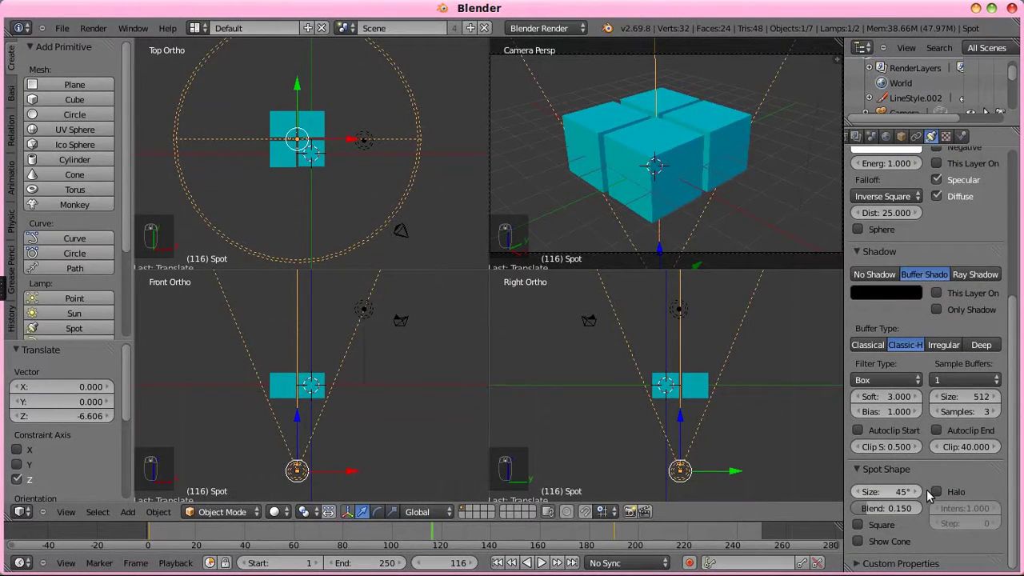
click(859, 525)
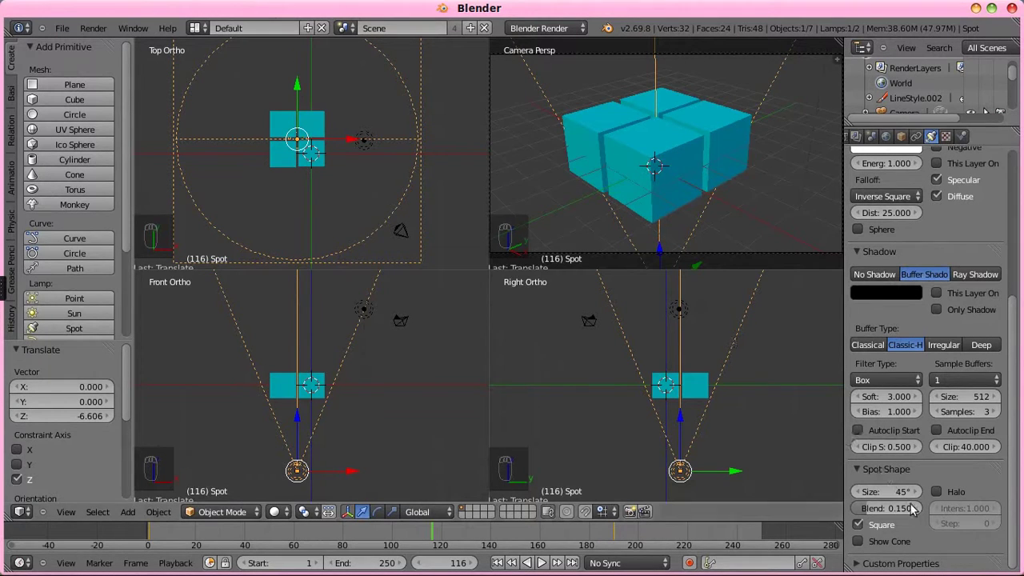
click(938, 492)
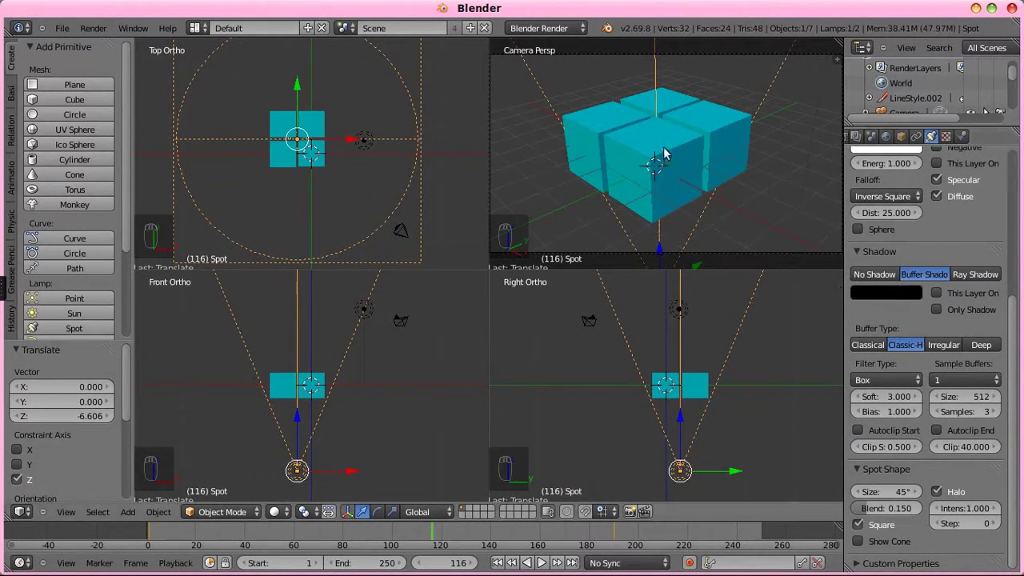
key(F12)
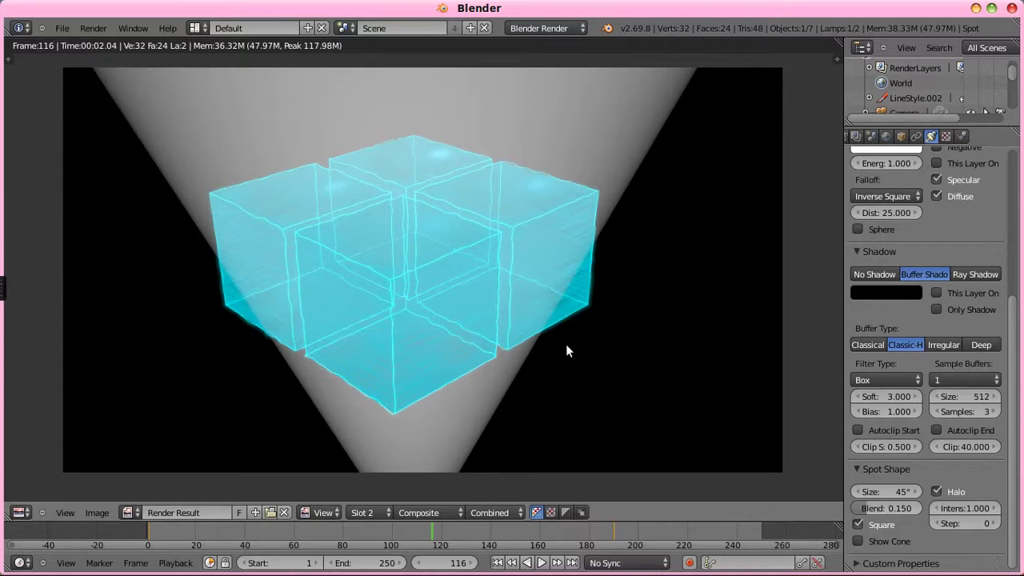
key(Escape)
Step: Change the spot lamp's colour to a saturated cyan
scroll(880, 259, up, 5)
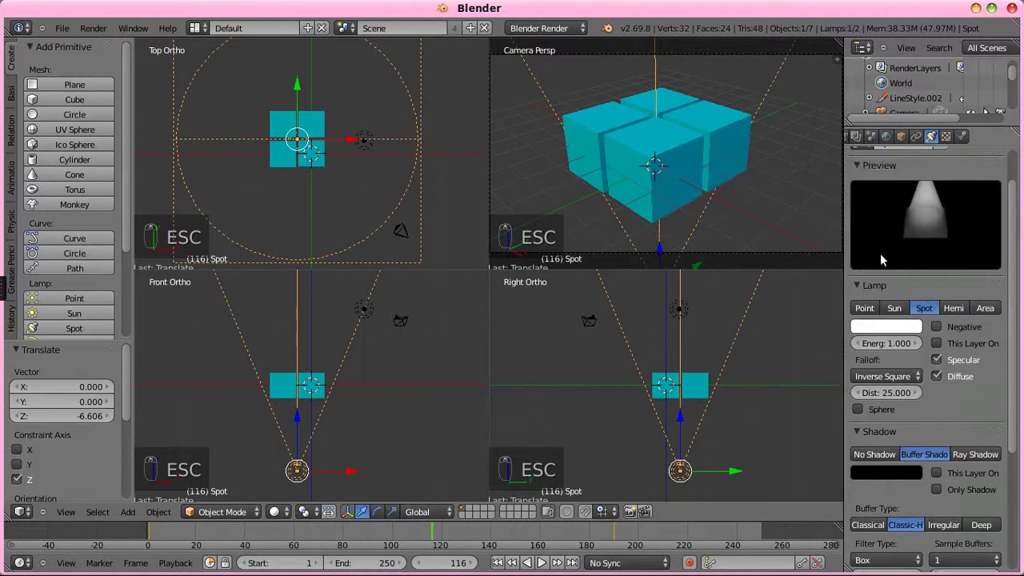
click(876, 328)
click(858, 138)
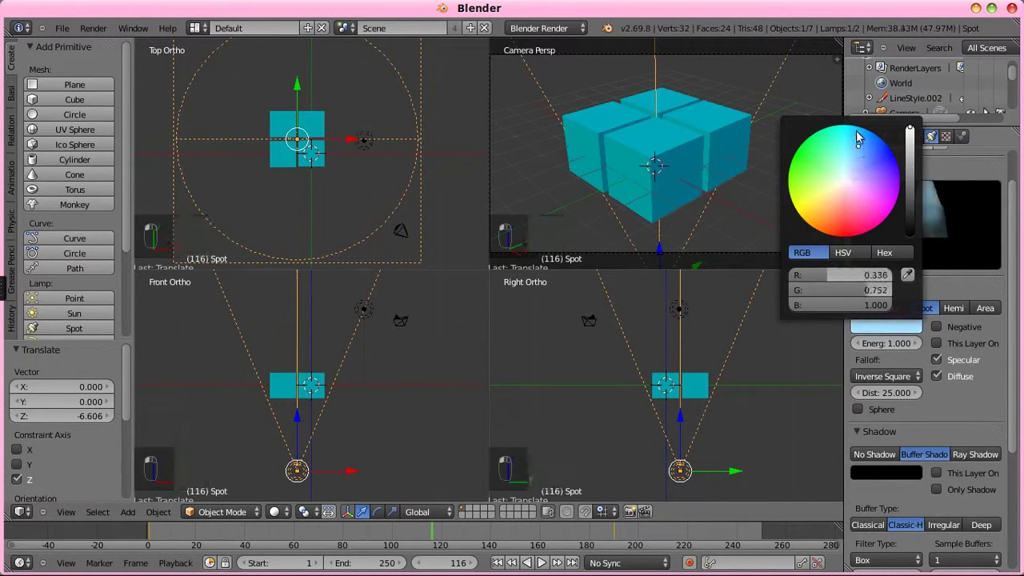
drag(858, 138, 858, 124)
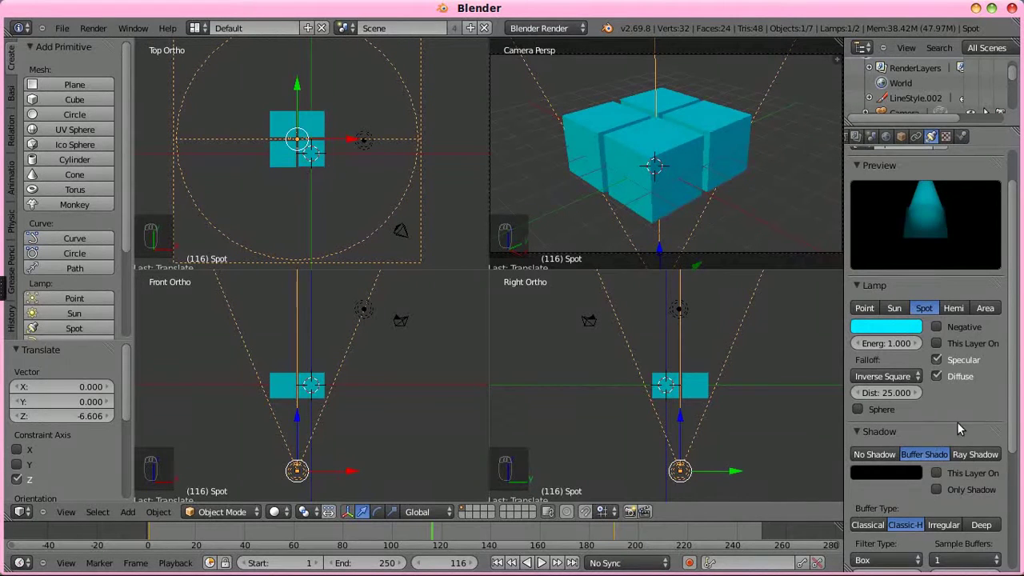
Step: Reduce the lamp's falloff distance to about 6.1, render the scene, and close the result
scroll(960, 430, down, 4)
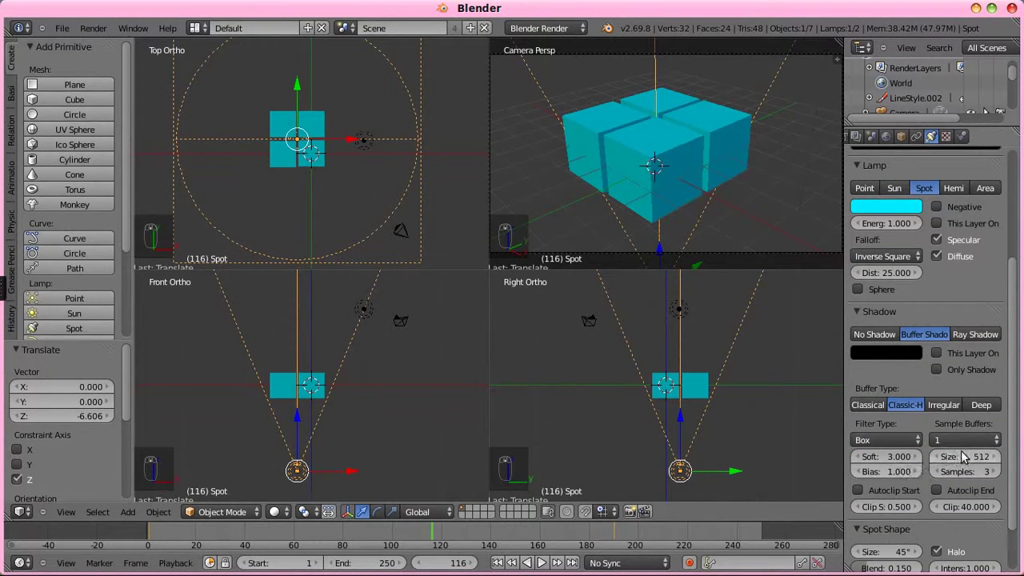
scroll(961, 450, down, 2)
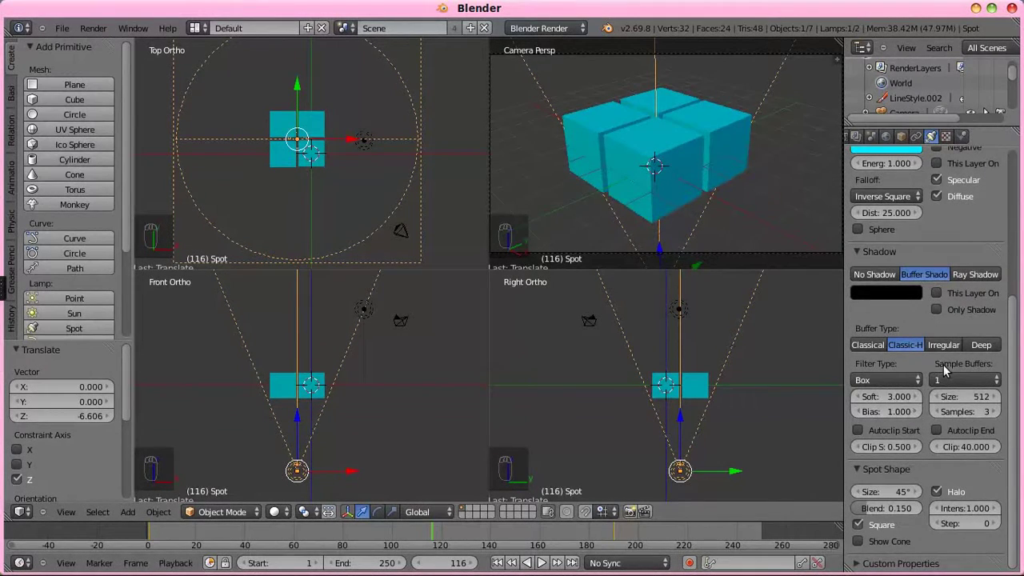
scroll(920, 208, up, 2)
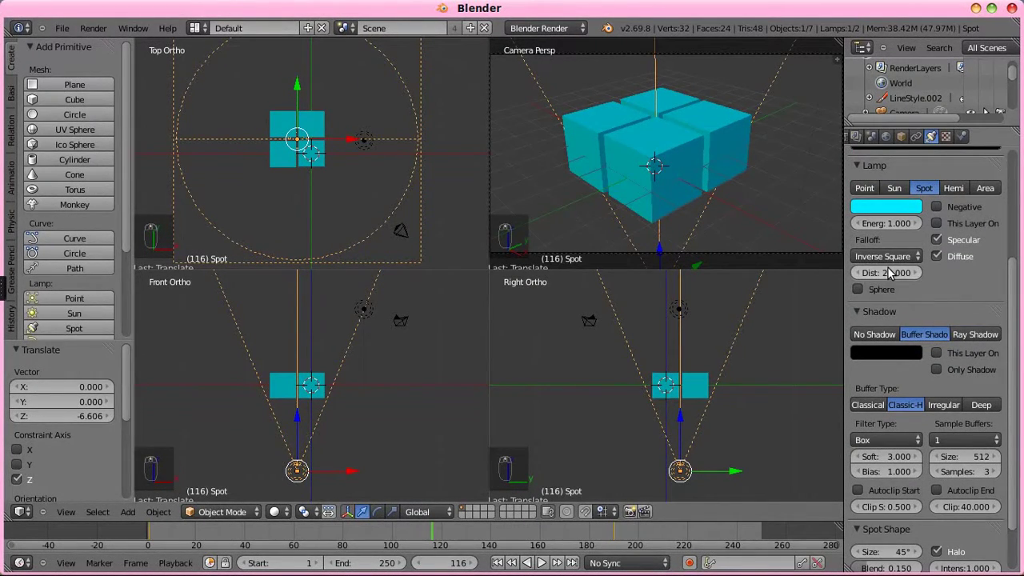
drag(890, 273, 814, 276)
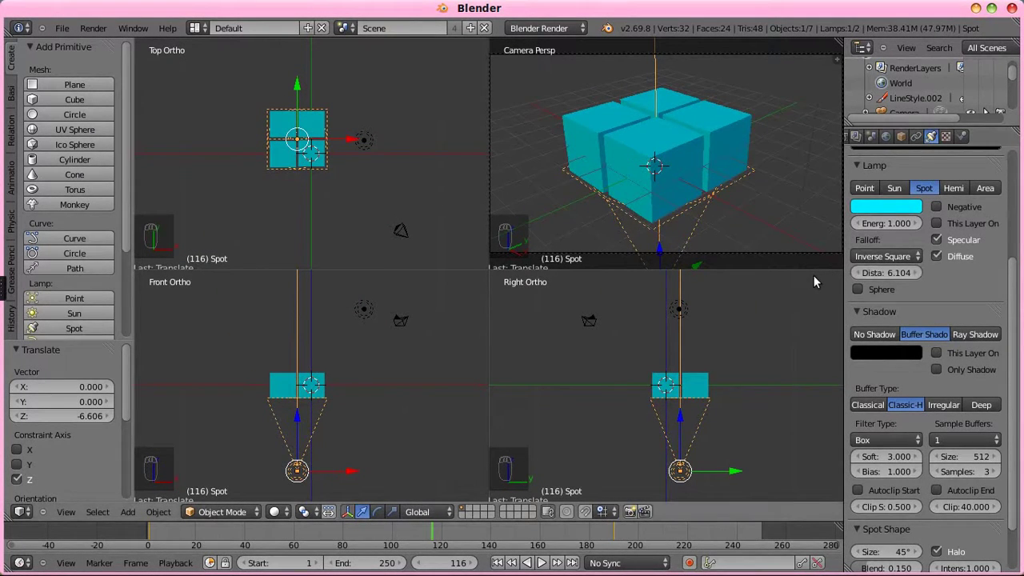
key(F12)
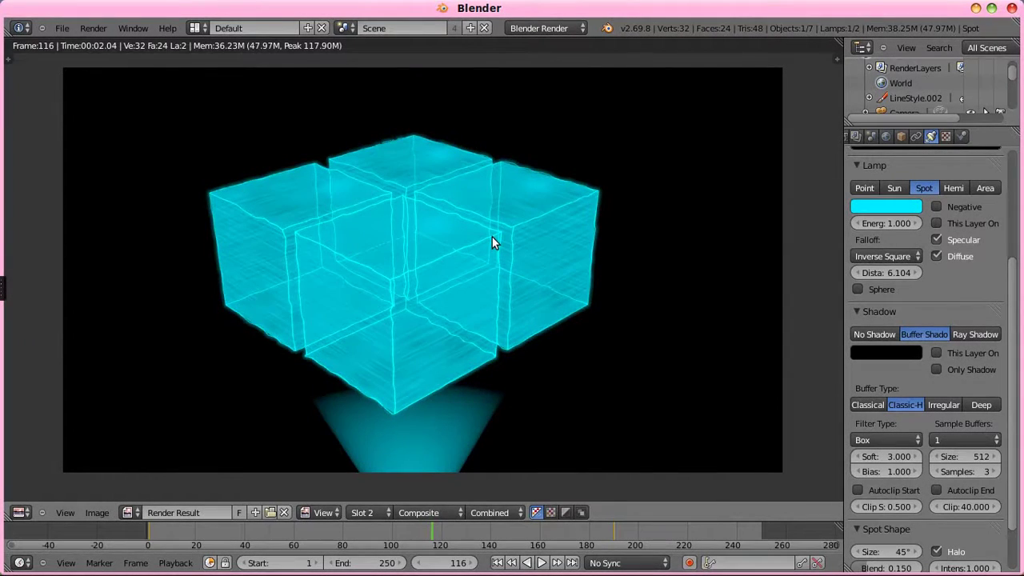
key(Escape)
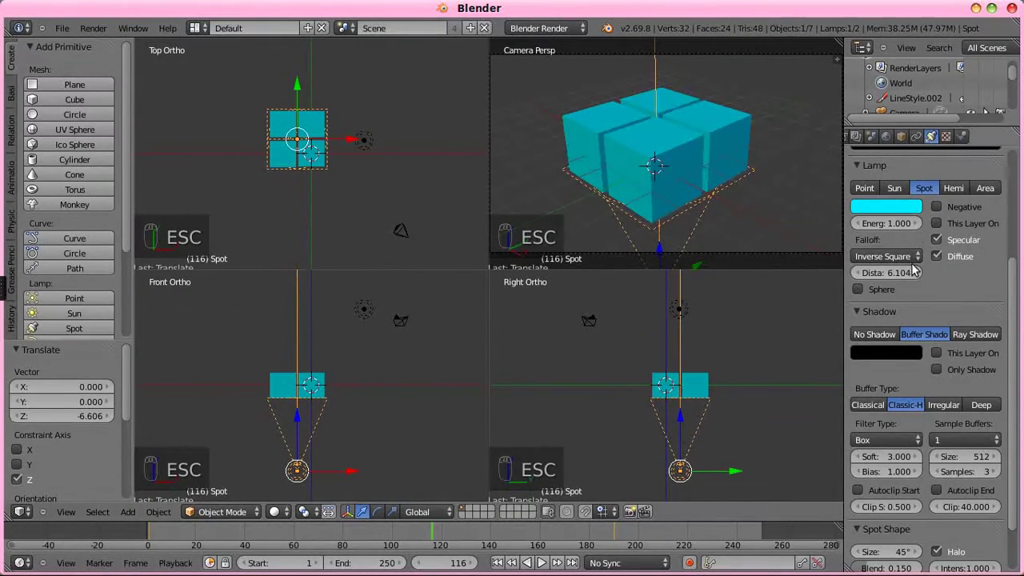
Step: Set the lamp's falloff distance to about 8.1, level with the cubes' top, then render the scene and close the result
drag(888, 276, 907, 279)
key(F12)
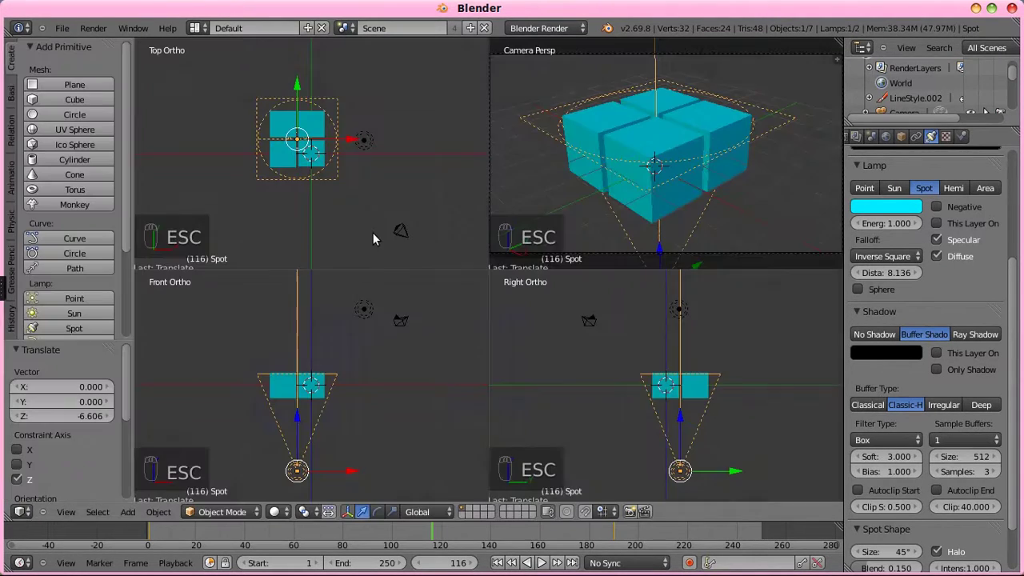
key(Escape)
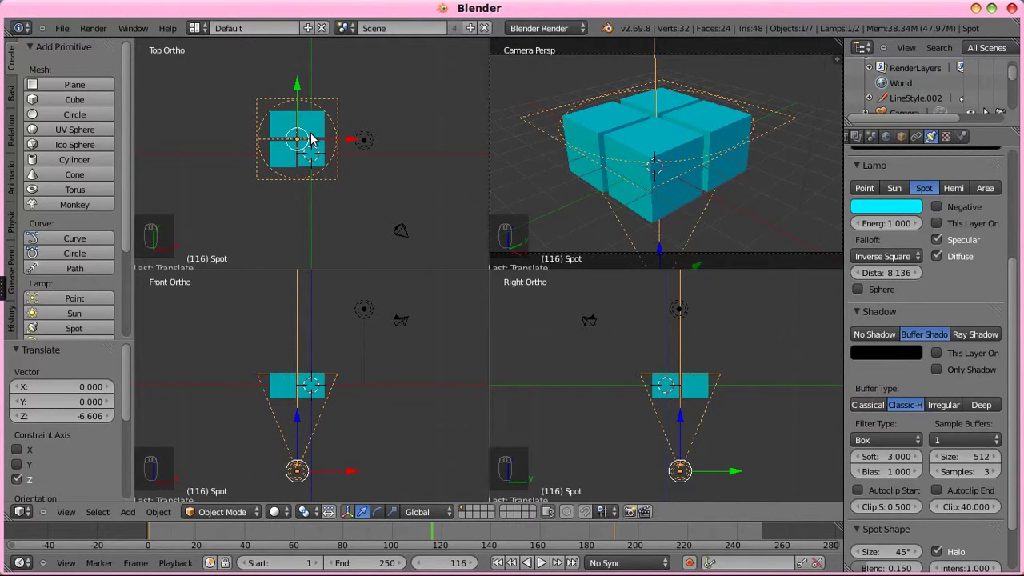
Step: Add a monkey mesh and move it beyond the cubes' rear corner, about -5 in X and 3.7 in Y
key(a)
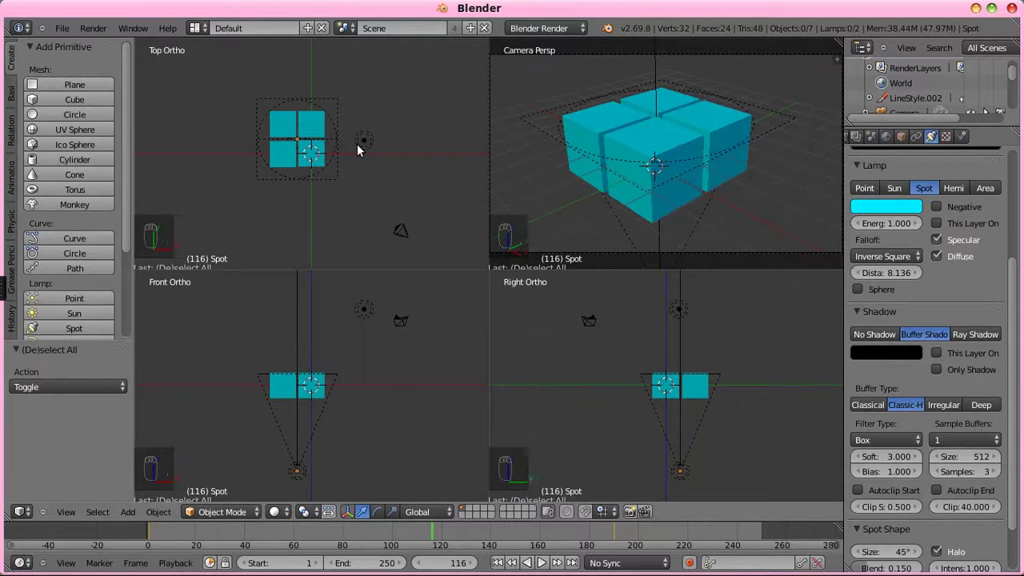
key(shift+a)
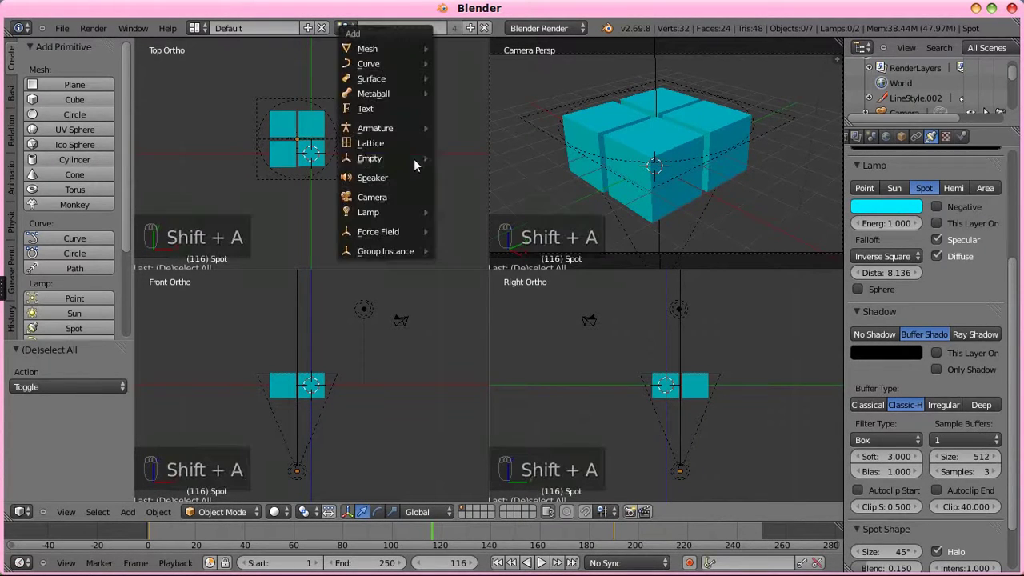
mouse_move(401, 49)
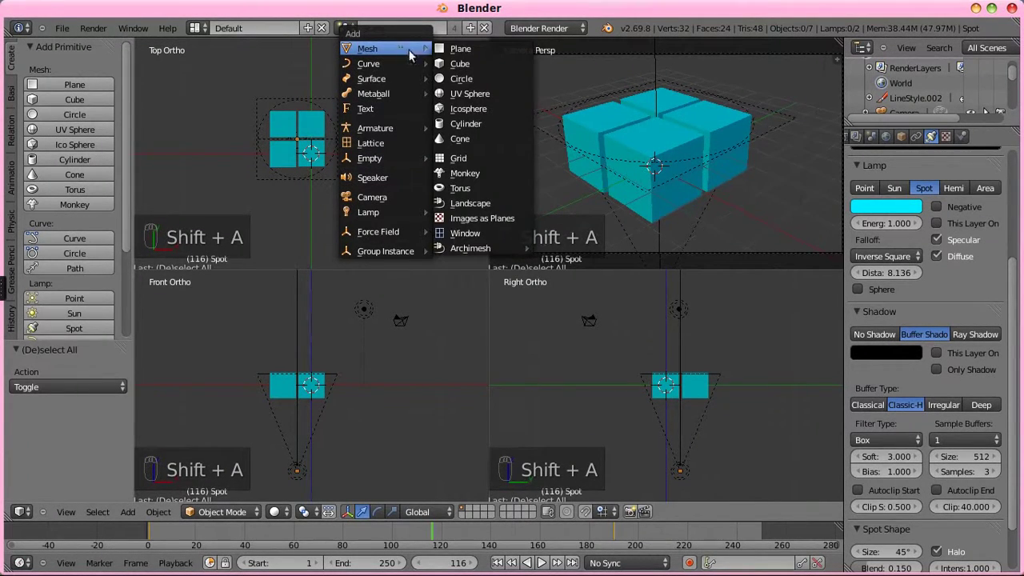
click(456, 172)
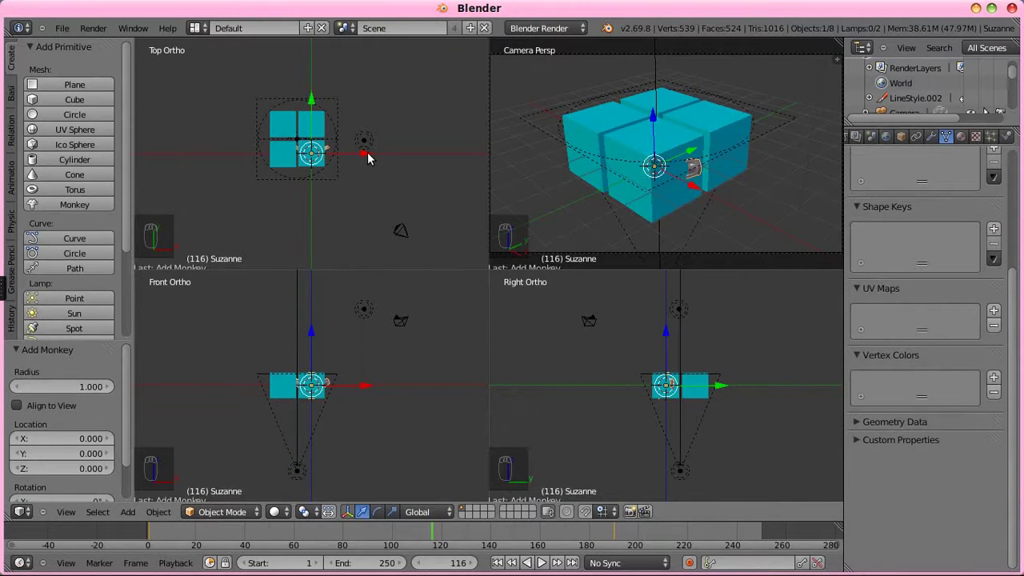
key(g)
click(303, 111)
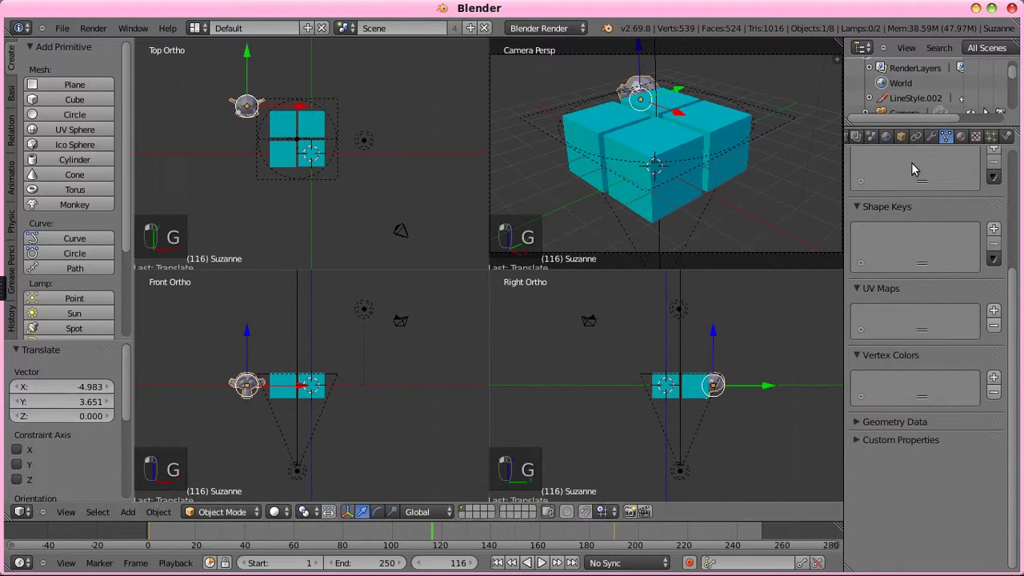
Step: Assign the cubes' existing material to the monkey and rotate it about -48 degrees in the top view
scroll(924, 142, up, 2)
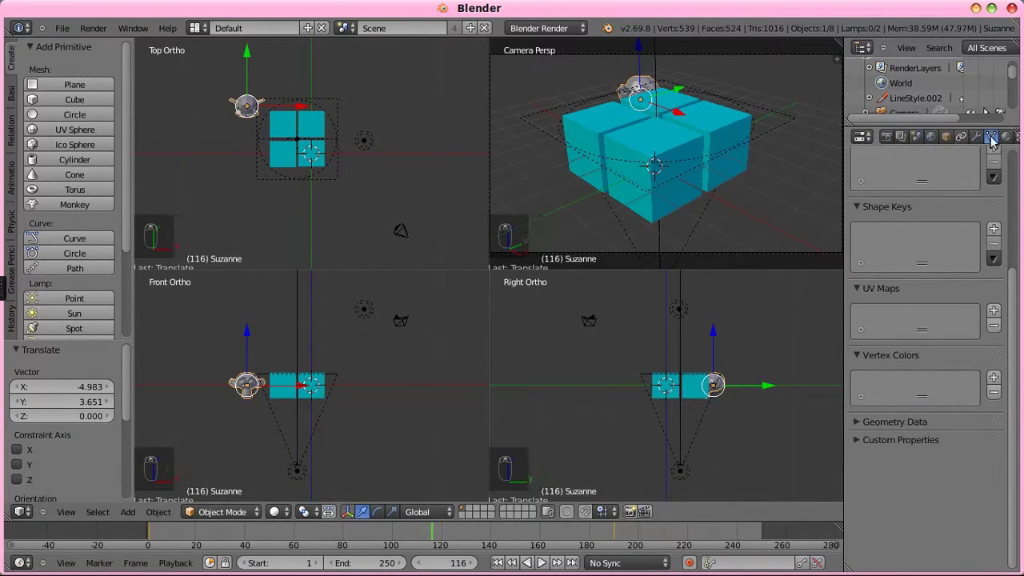
click(1006, 138)
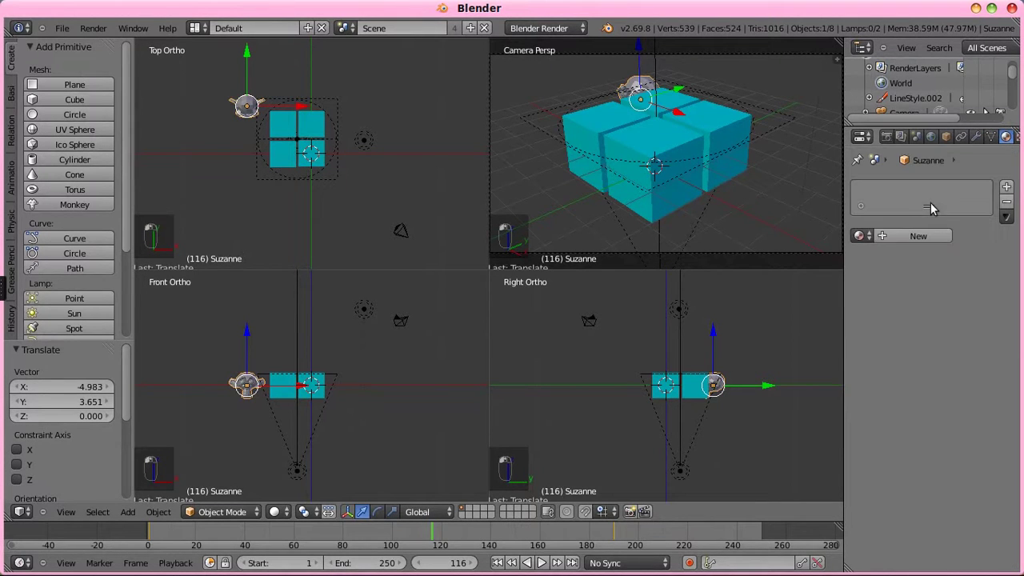
click(861, 236)
click(838, 260)
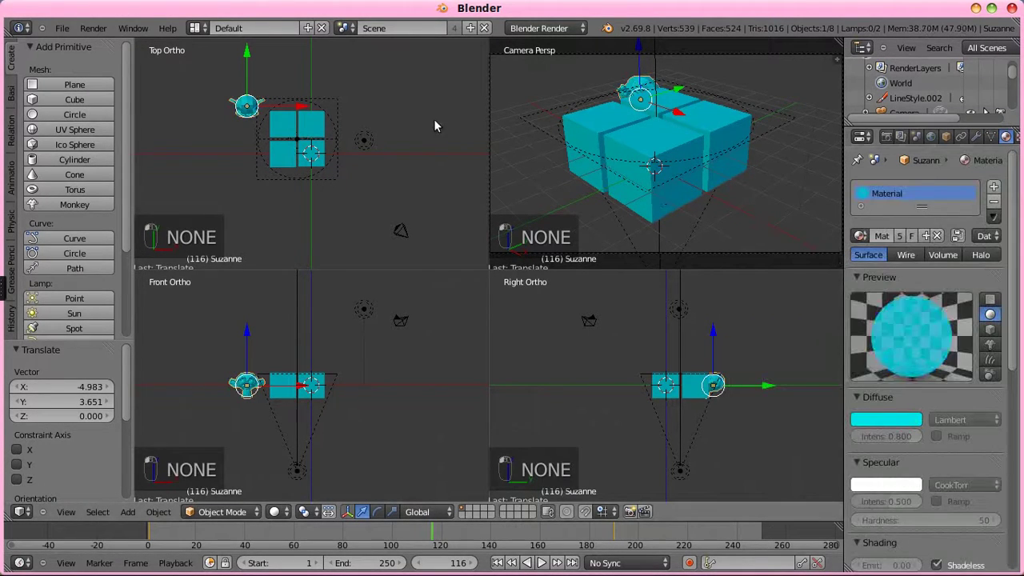
key(r)
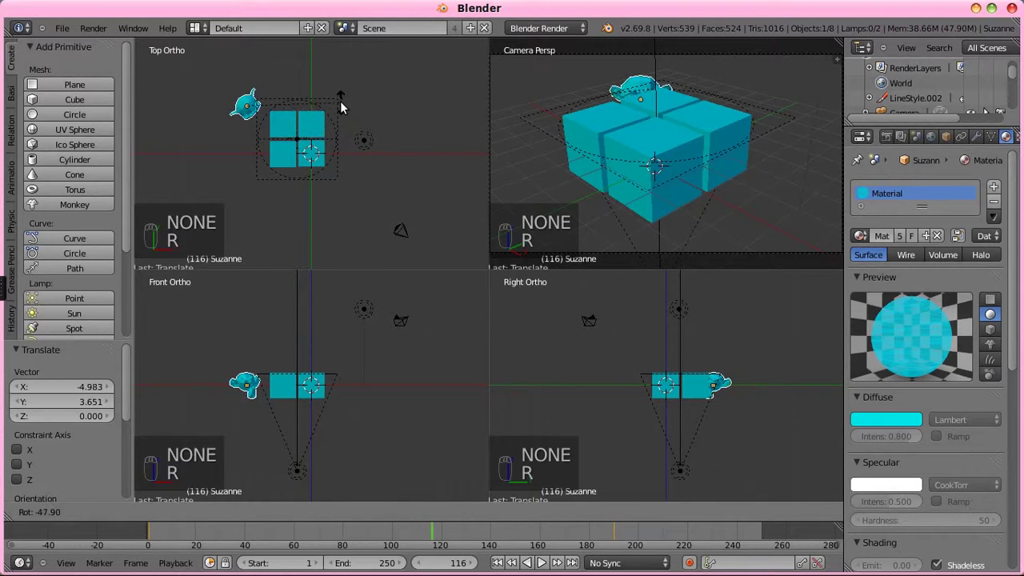
click(378, 121)
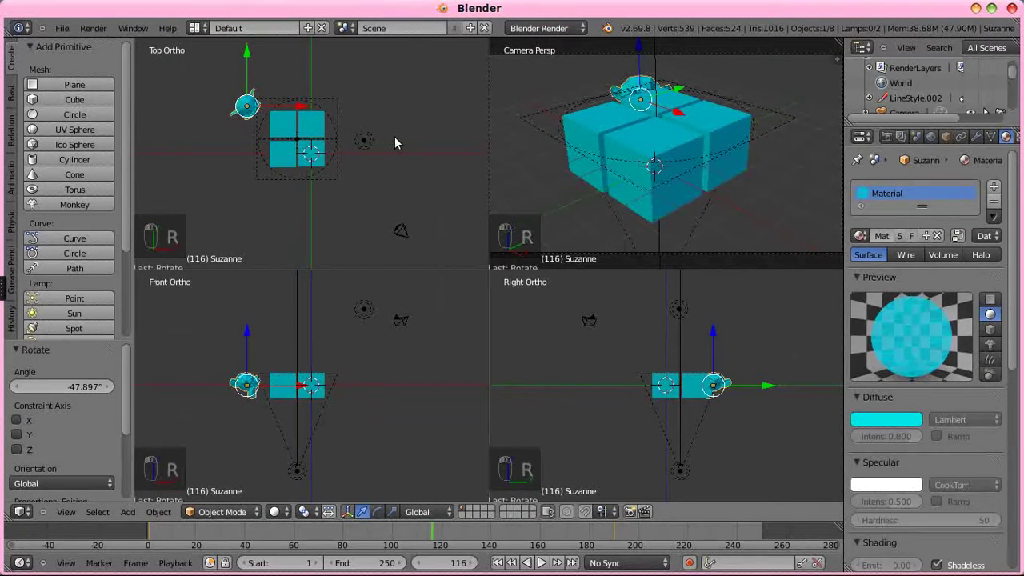
Step: Give the monkey a level 2 subdivision with smooth shading, then render the scene and close the result
key(ctrl+2)
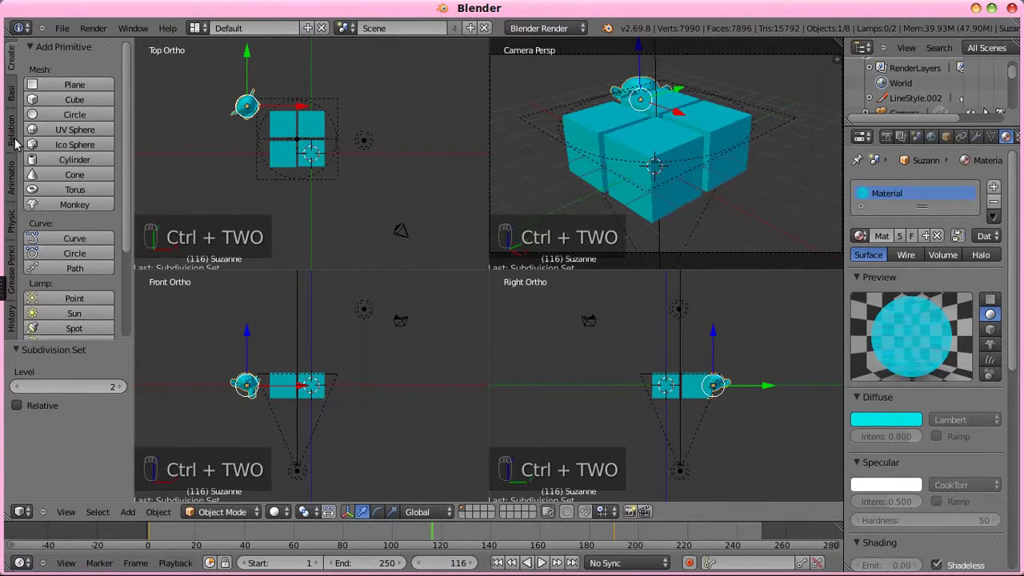
click(11, 102)
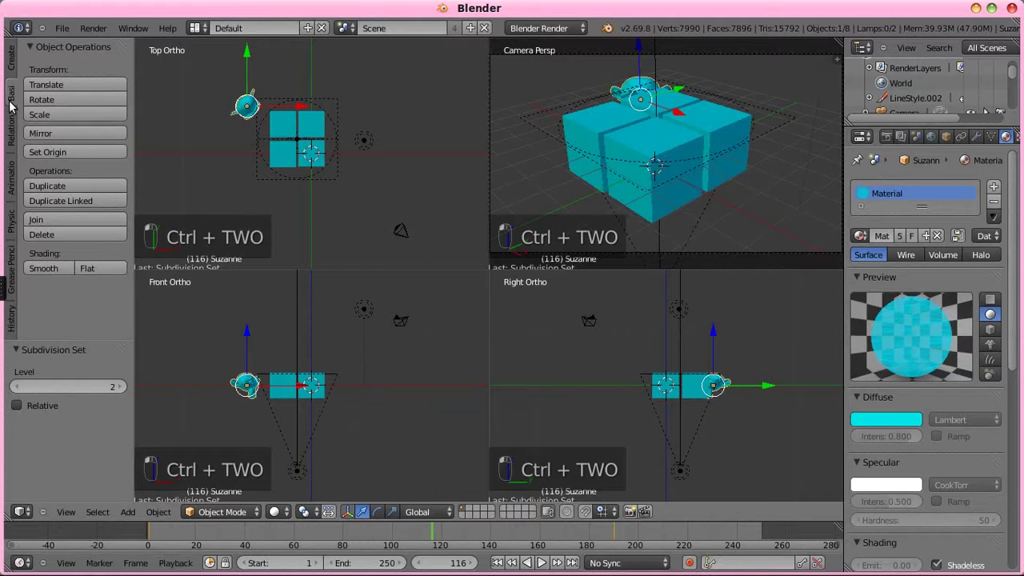
click(40, 269)
key(F12)
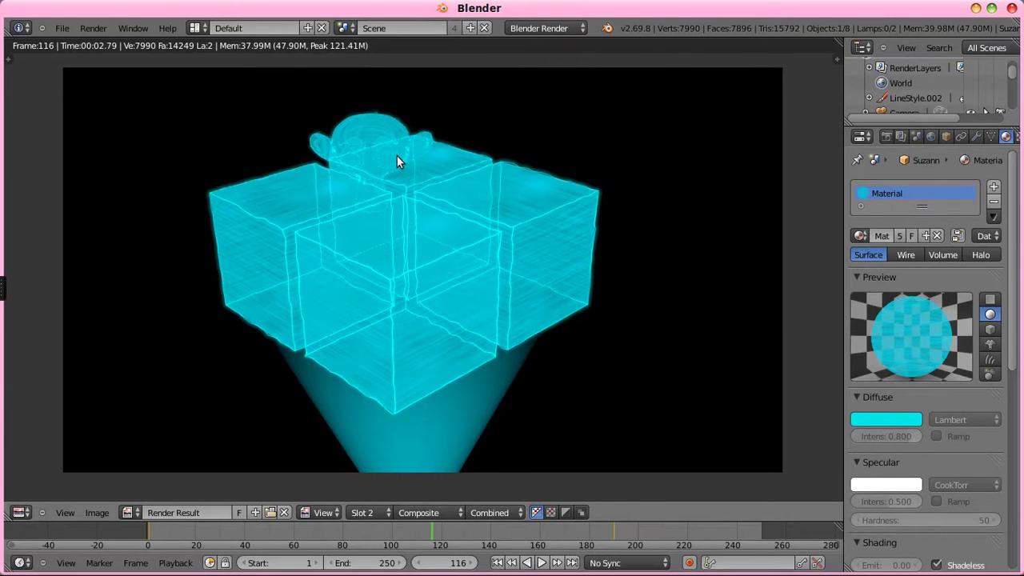
key(Escape)
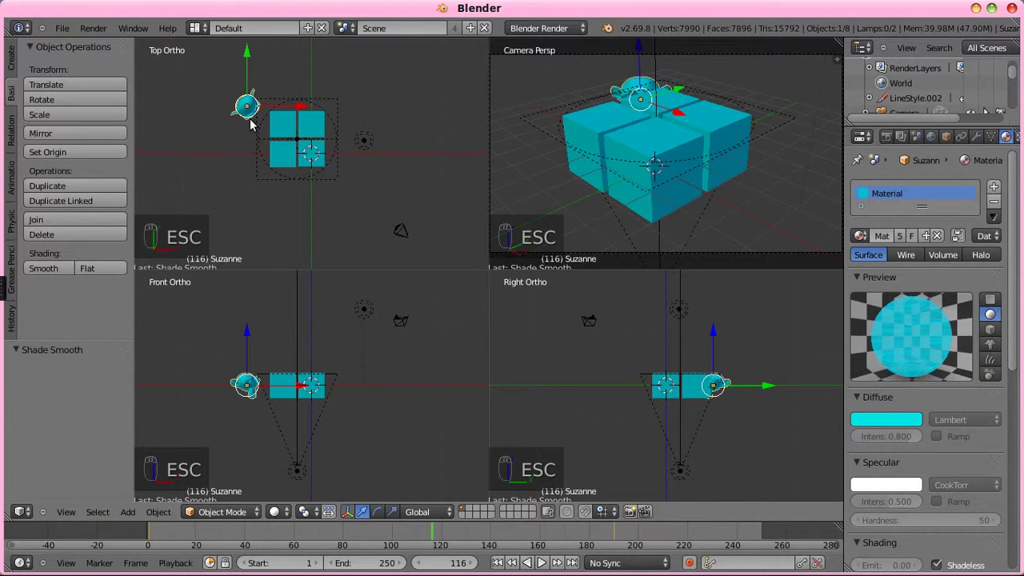
Step: Move the monkey inside the cubes, about 4.1 in X and -2.7 in Y, rotate it about 12.5 degrees, and render
key(g)
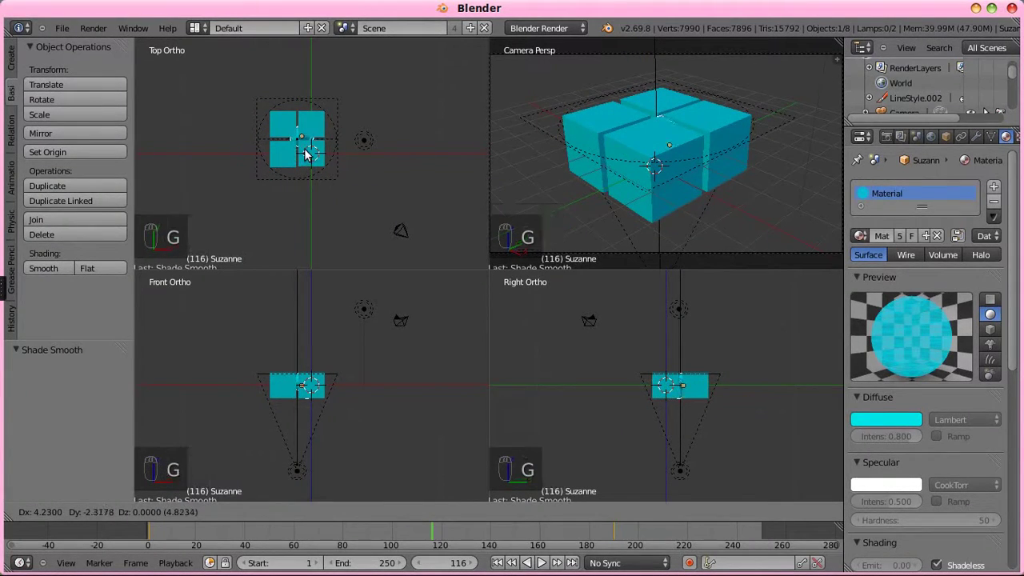
click(307, 152)
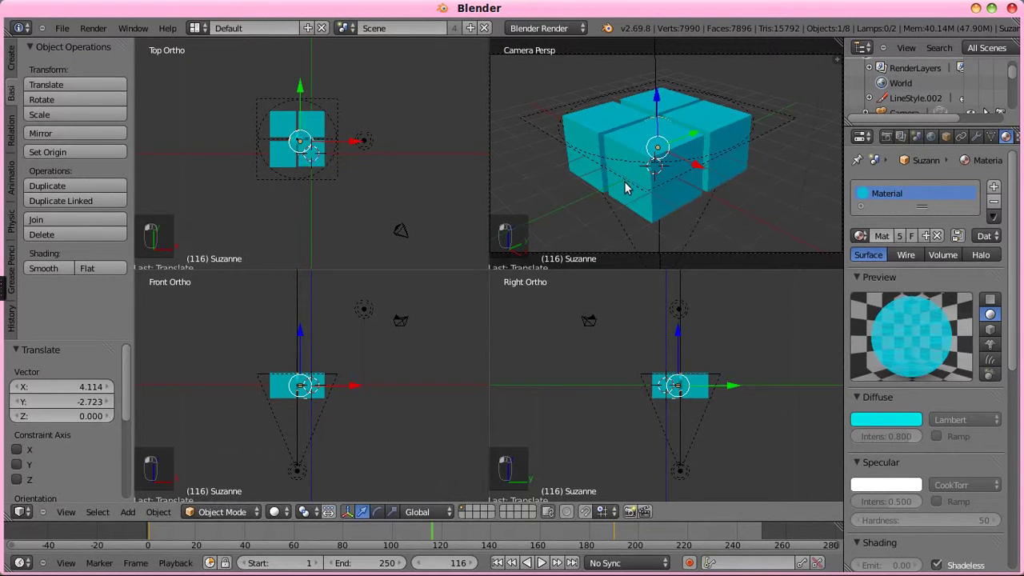
key(r)
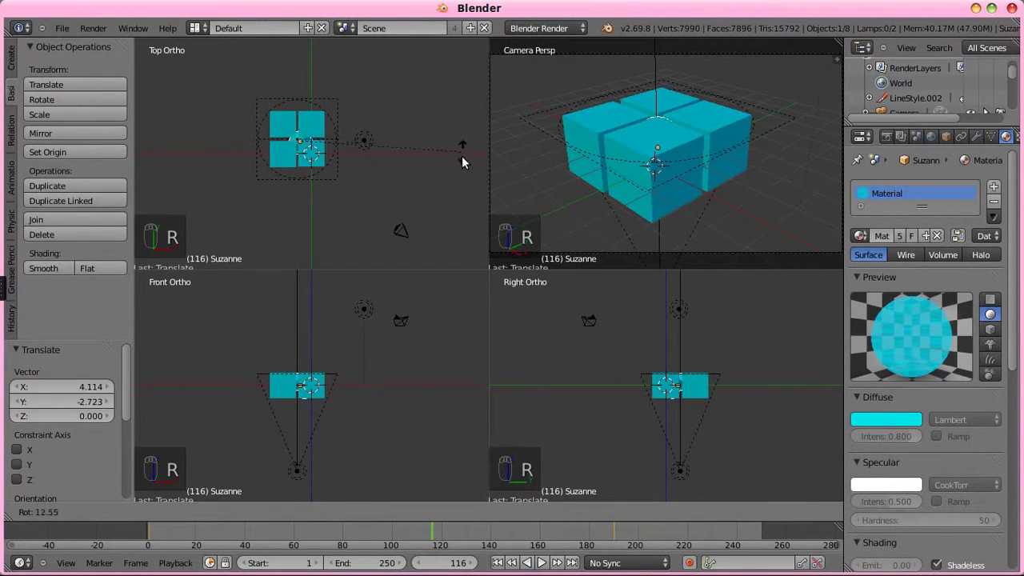
click(461, 163)
key(F12)
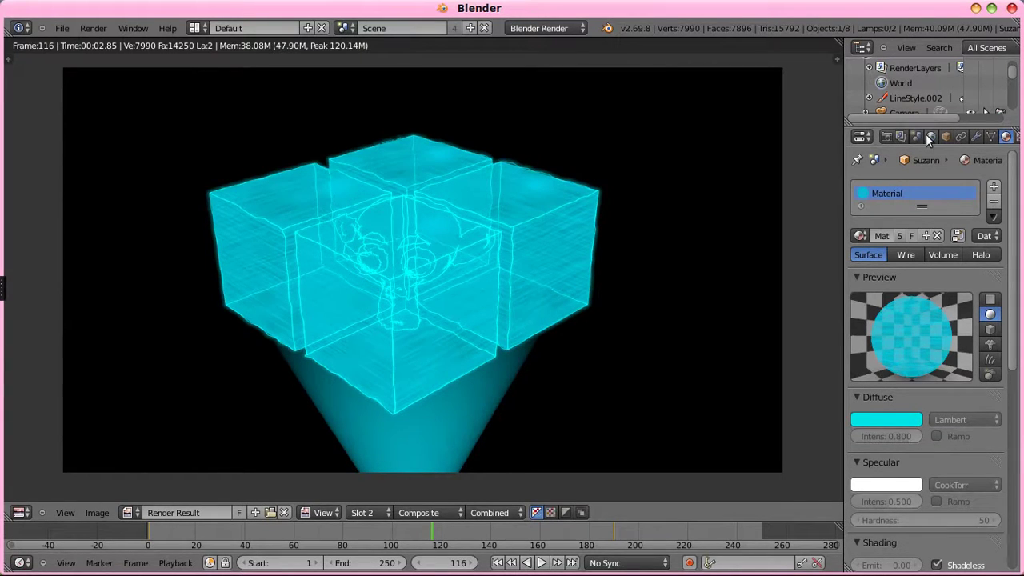
Step: Remove the Sampling geometry modifier from the Freestyle line style and render the scene
click(901, 136)
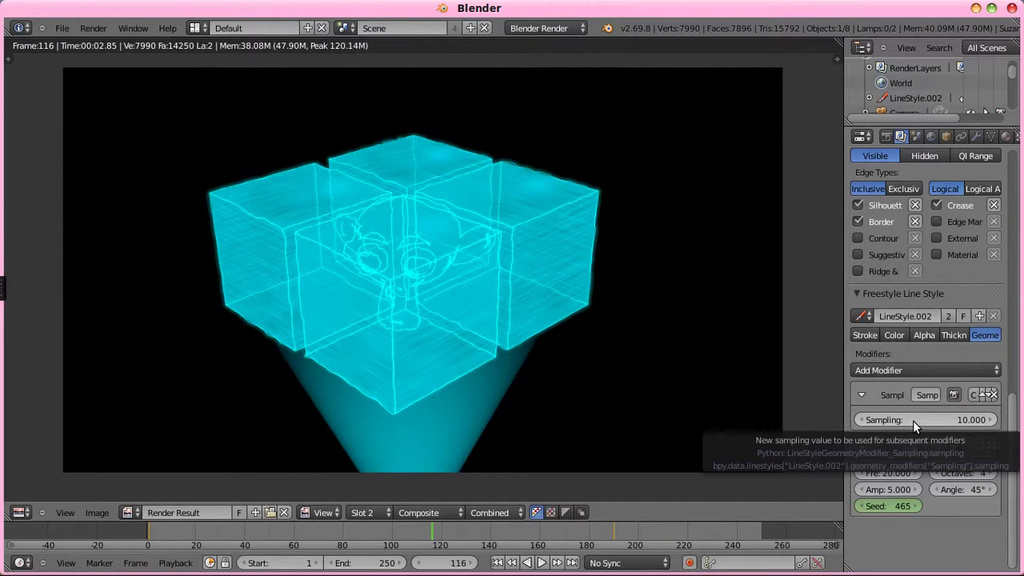
click(993, 395)
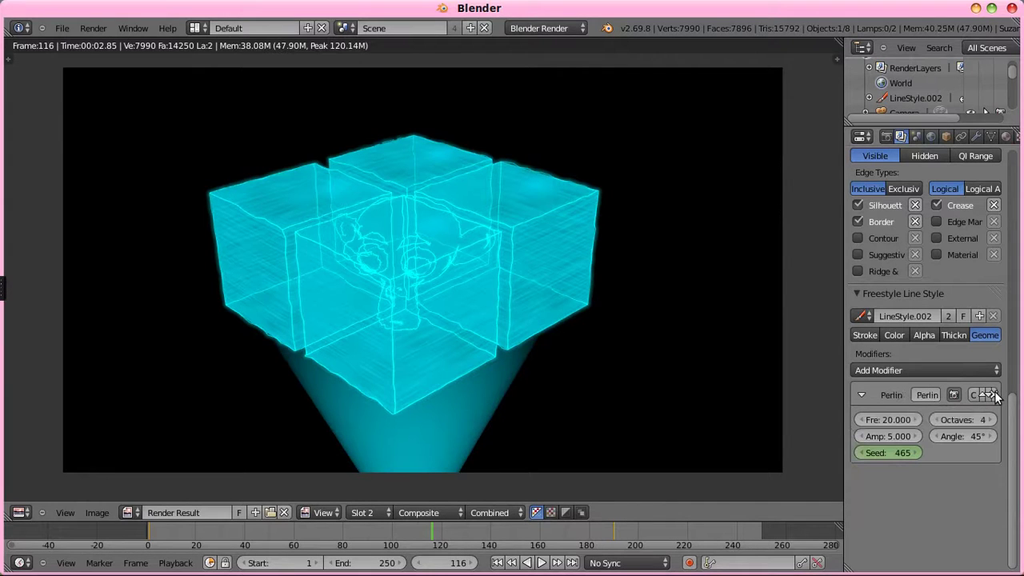
key(F12)
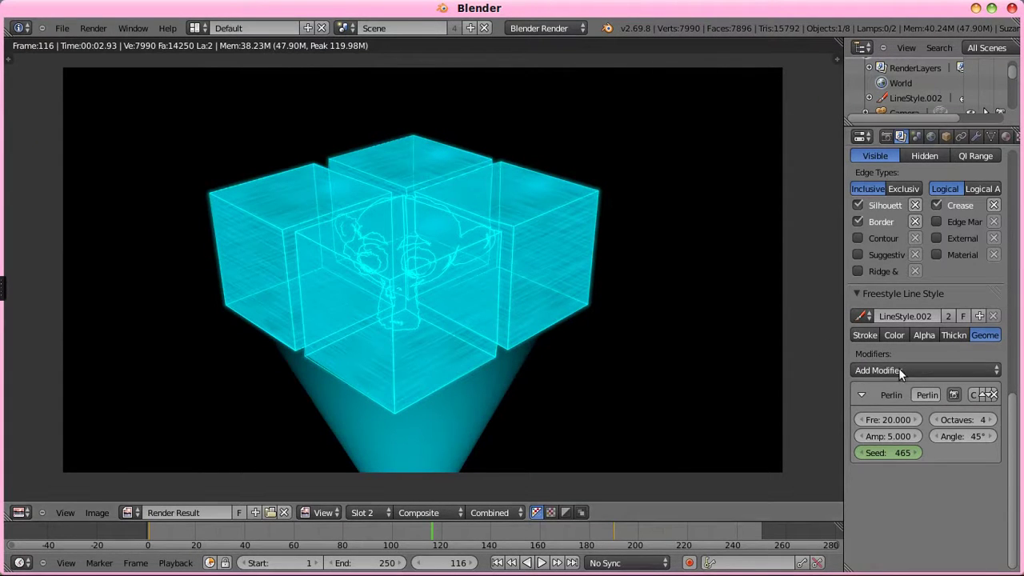
Step: Set the line style's Perlin noise octaves to 5, then render the scene and close the result
click(969, 418)
text(5)
key(Return)
key(F12)
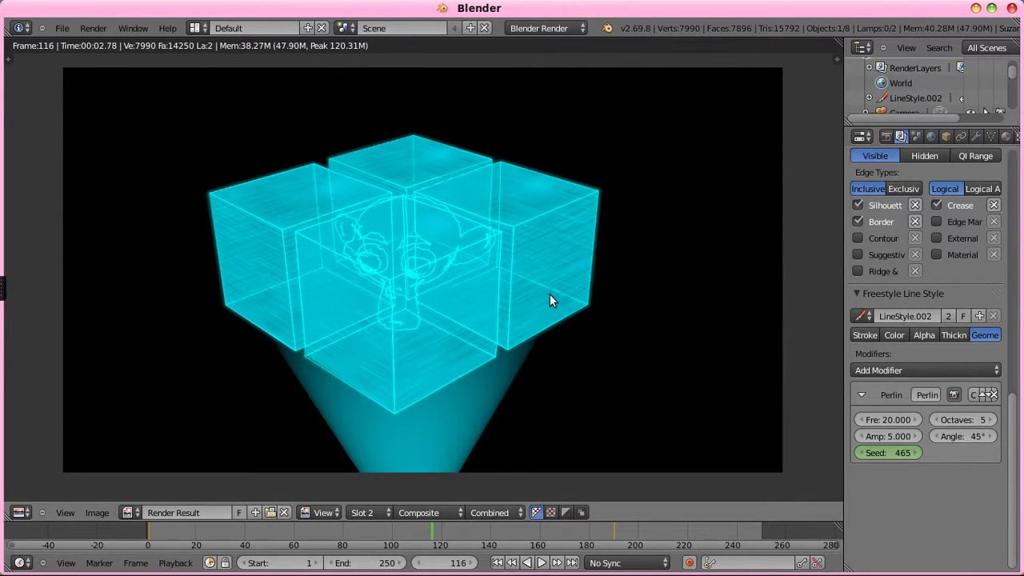
key(Escape)
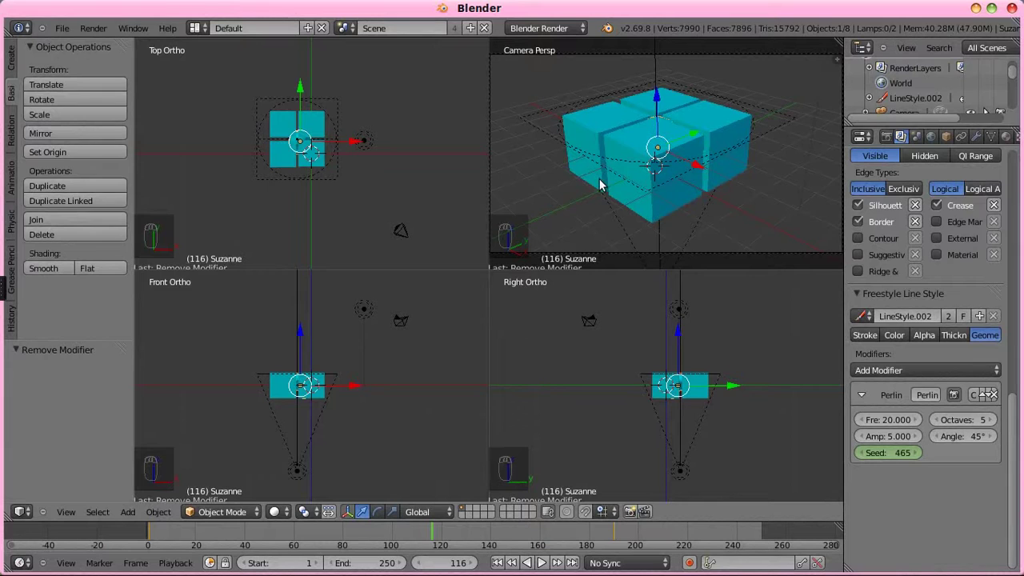
Step: Delete the monkey from inside the cubes
right_click(652, 132)
right_click(658, 130)
key(x)
click(655, 126)
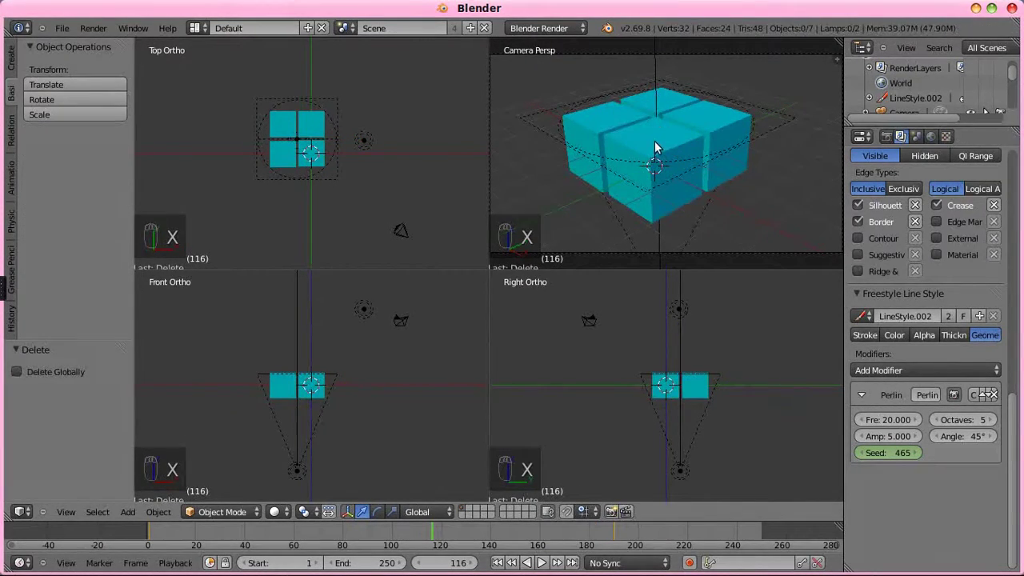
Step: Subdivide the front cube's mesh twice with one cut each, then render the scene and close the result
right_click(655, 148)
key(Tab)
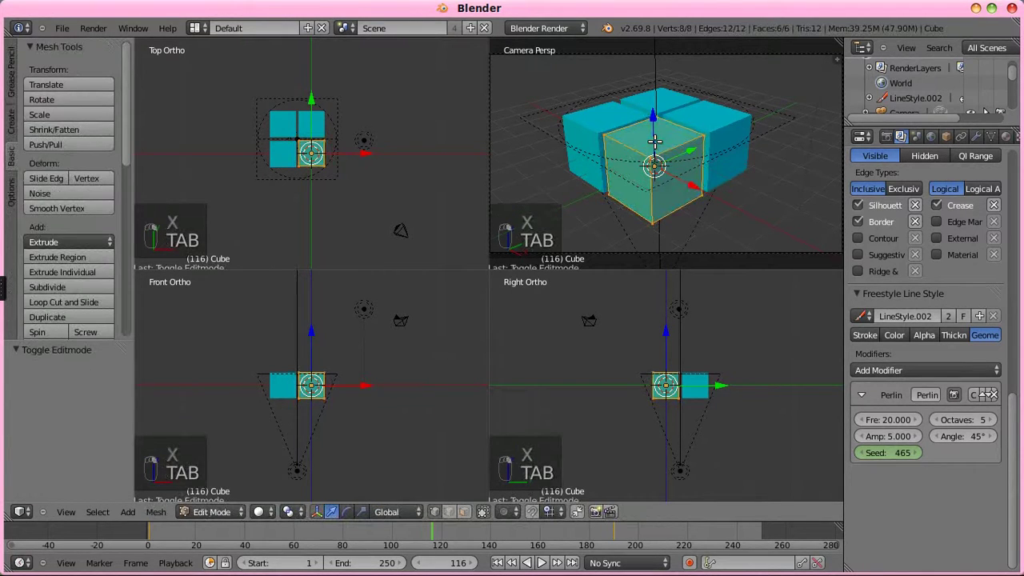
key(w)
key(w)
click(655, 143)
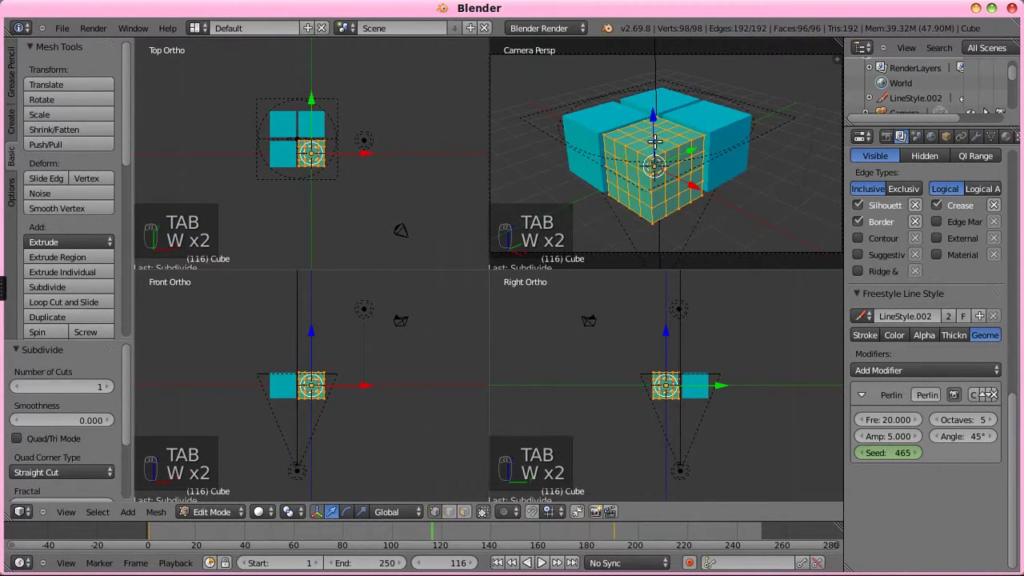
key(Tab)
key(F12)
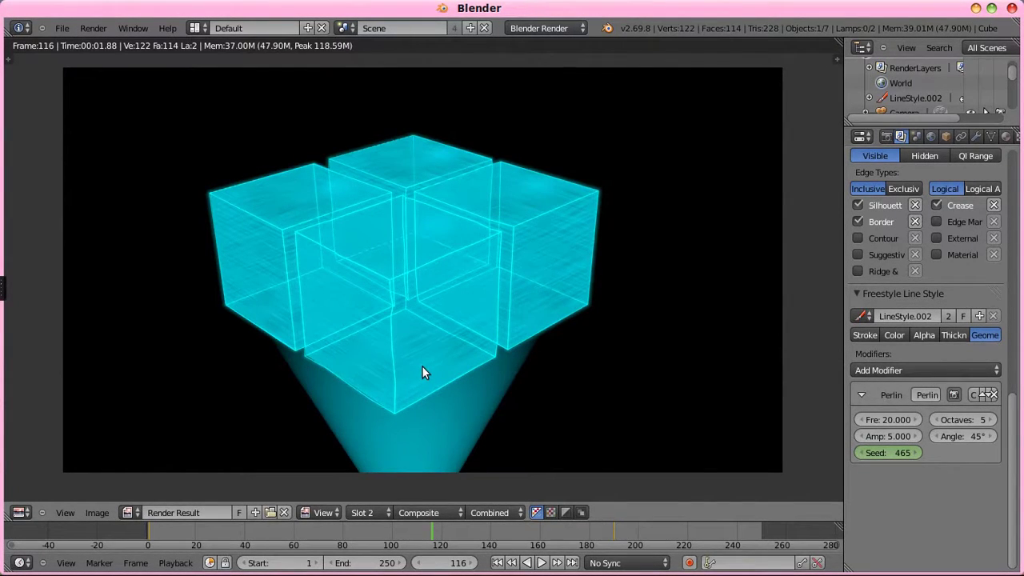
key(Escape)
Step: Mark the front cube's horizontal middle edge loop as Freestyle edges
key(Tab)
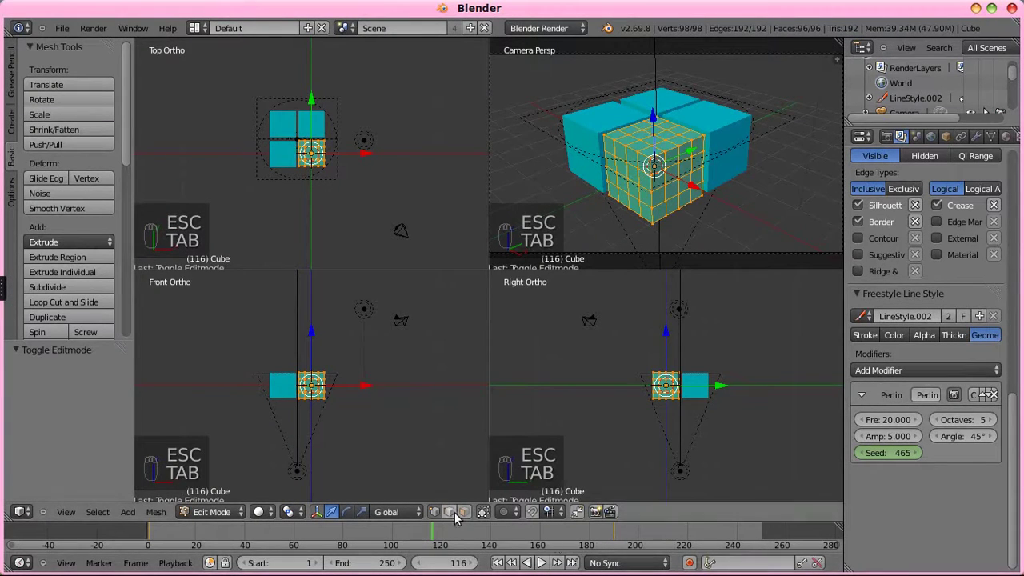
right_click(632, 182)
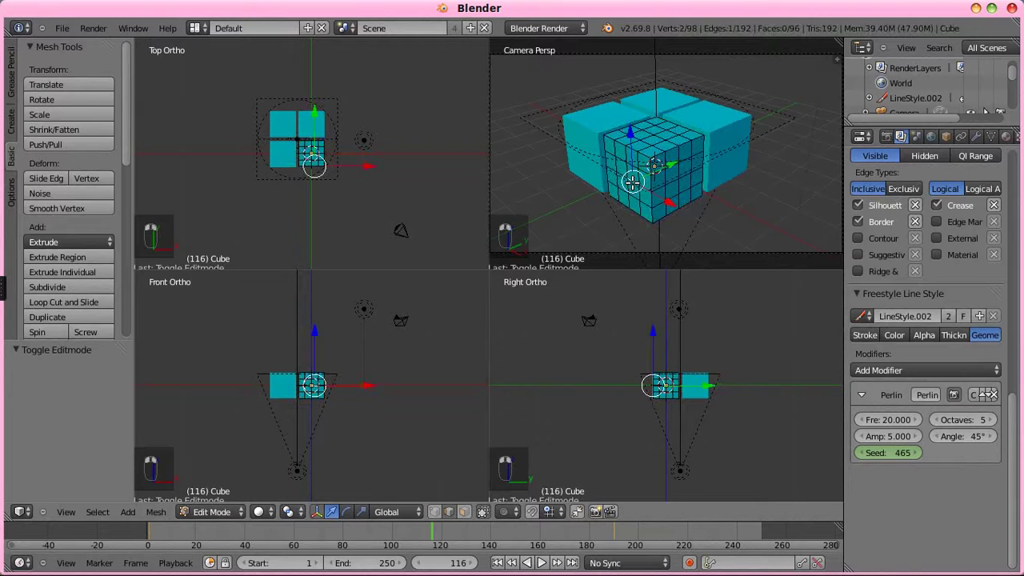
alt+right_click(633, 182)
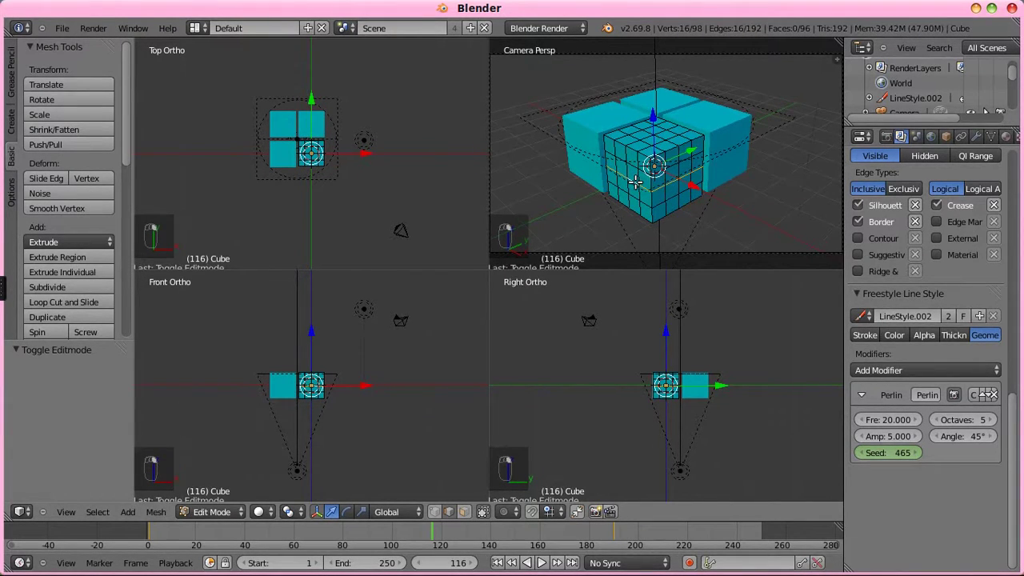
key(ctrl+e)
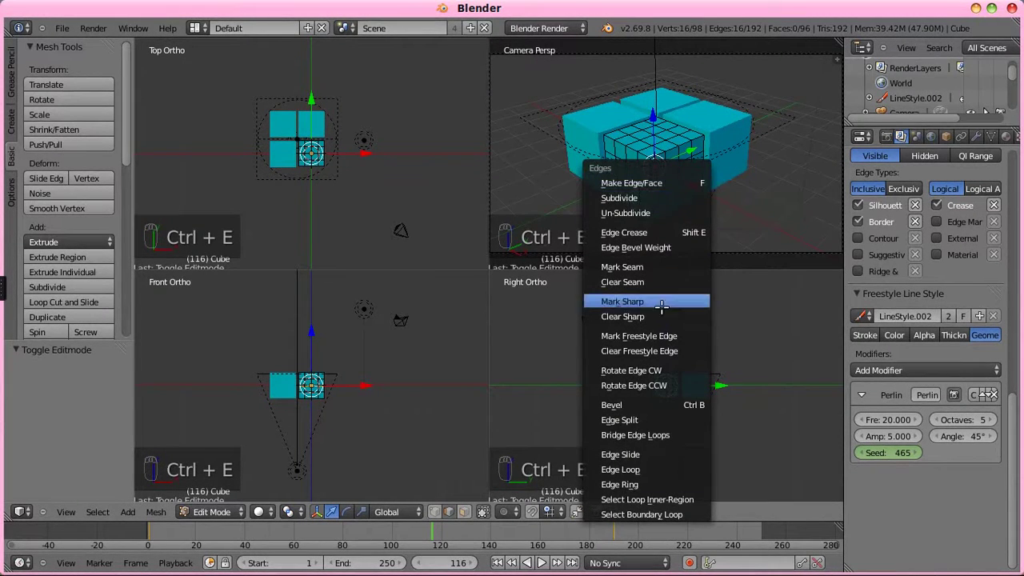
click(657, 336)
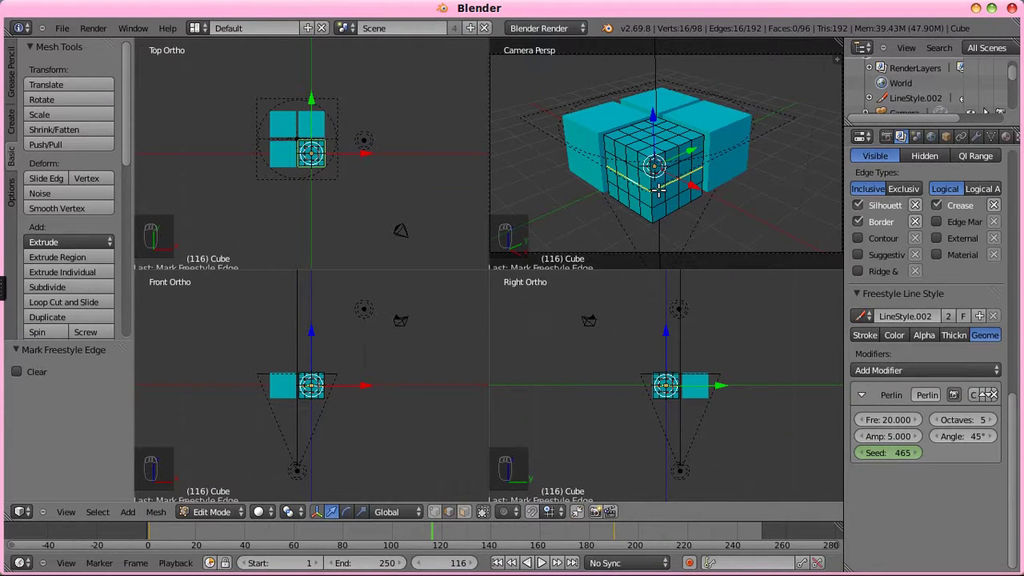
Step: Mark both vertical middle edge loops of the front cube as Freestyle edges and render the scene
right_click(626, 160)
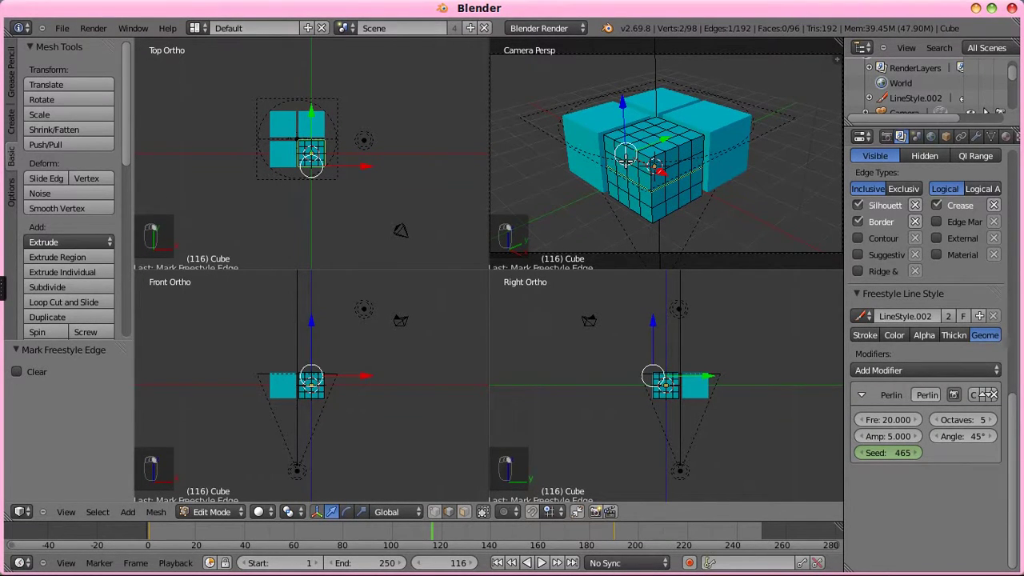
alt+right_click(626, 178)
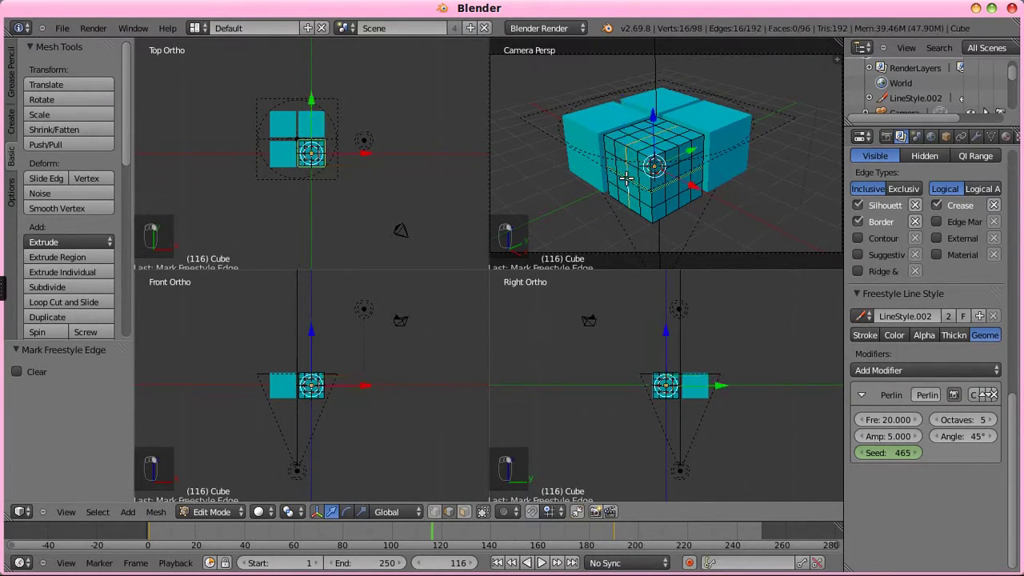
alt+shift+right_click(679, 156)
key(ctrl+e)
click(649, 201)
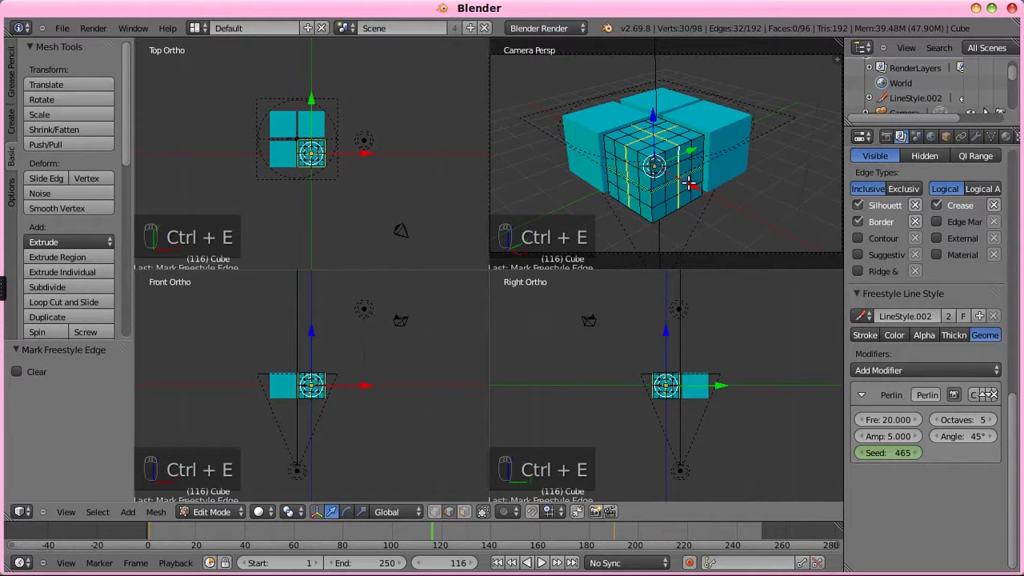
key(Tab)
key(F12)
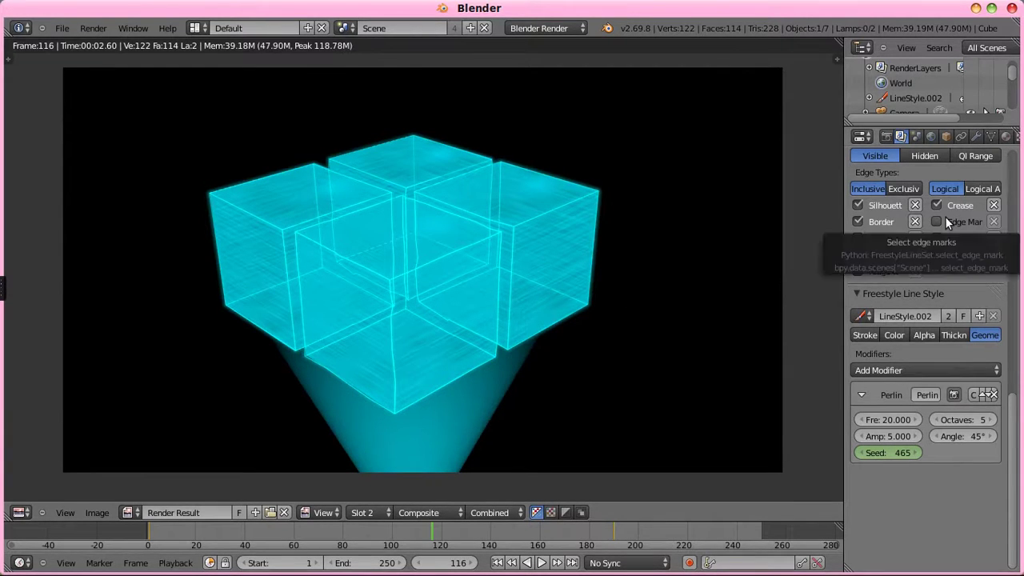
Step: Enable the Edge Mark edge type for both the Visible and Hidden line sets and render the scene
scroll(945, 216, up, 2)
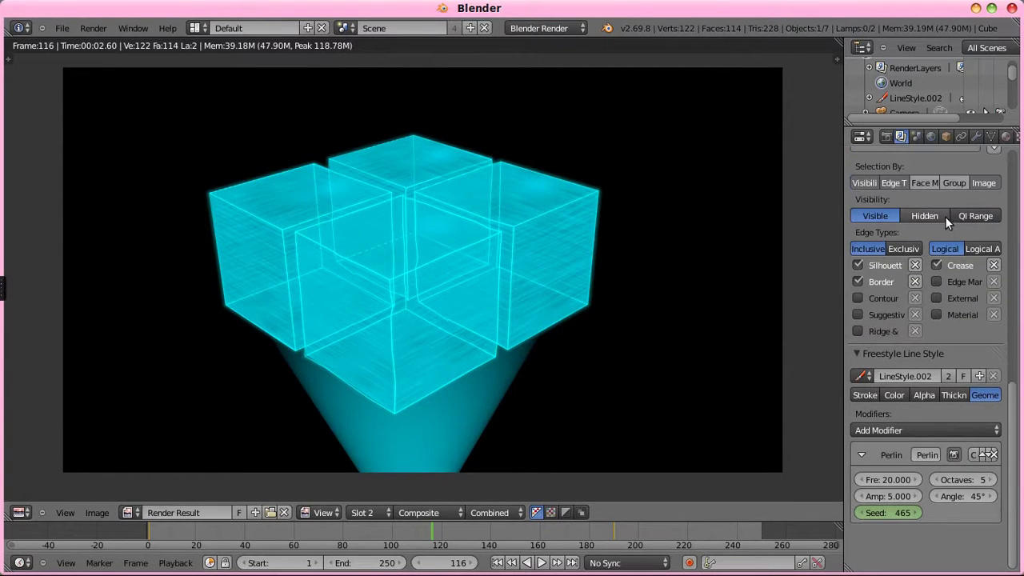
click(939, 282)
scroll(940, 280, up, 4)
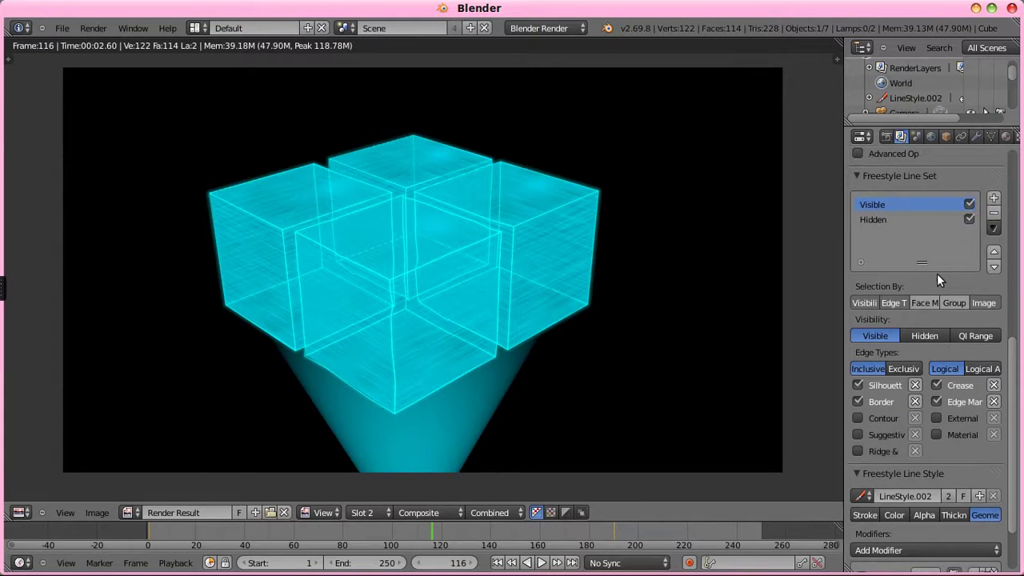
click(878, 216)
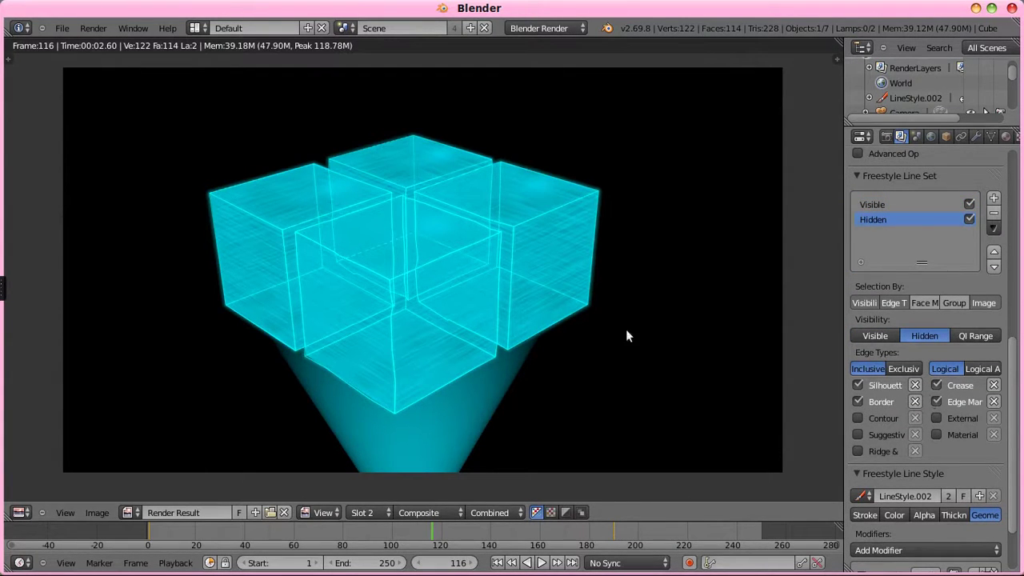
key(F12)
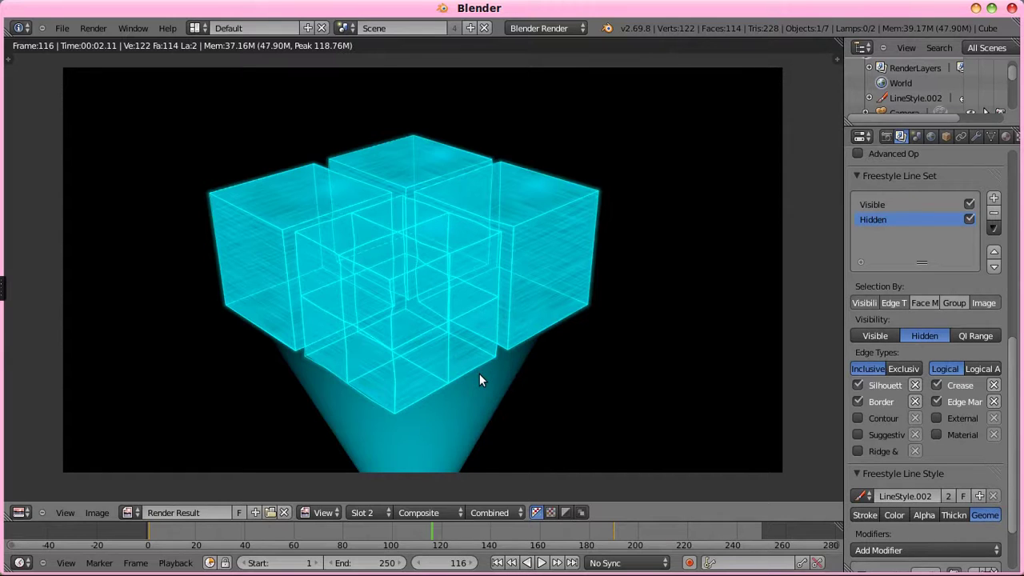
Step: Close the render result, switch the cubes' shared material to the Wire type and render the scene for comparison
key(Escape)
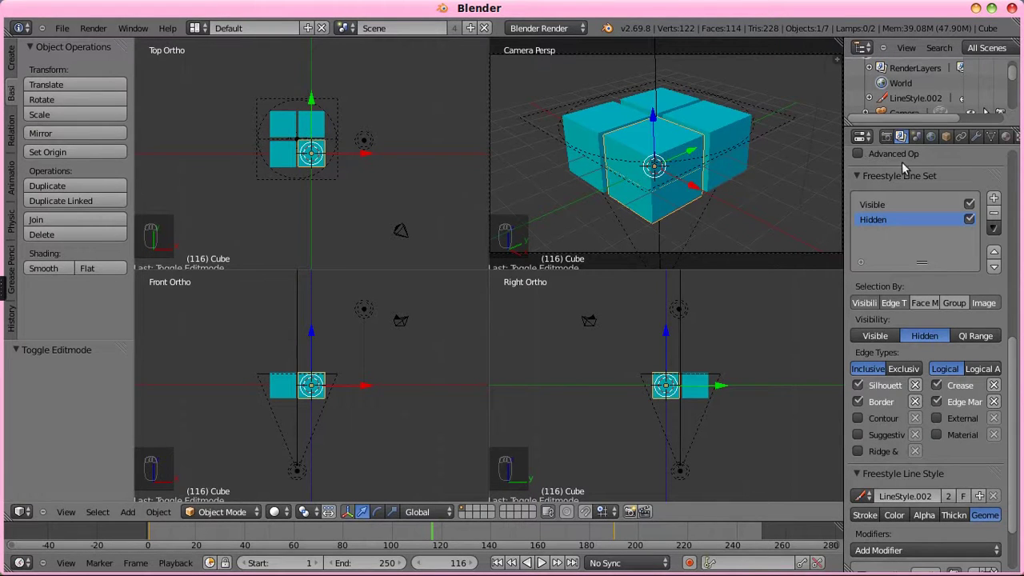
click(993, 137)
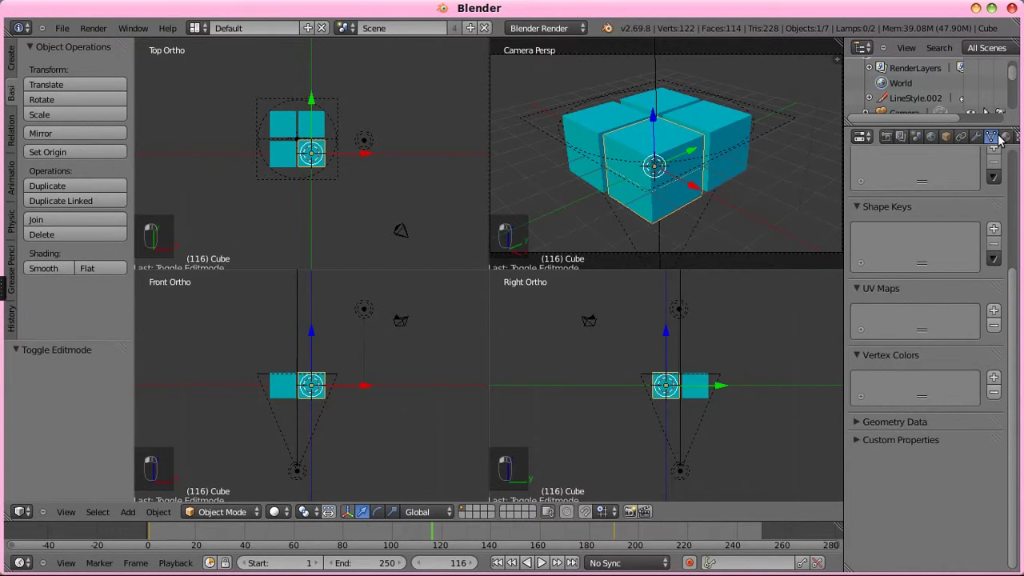
click(1006, 137)
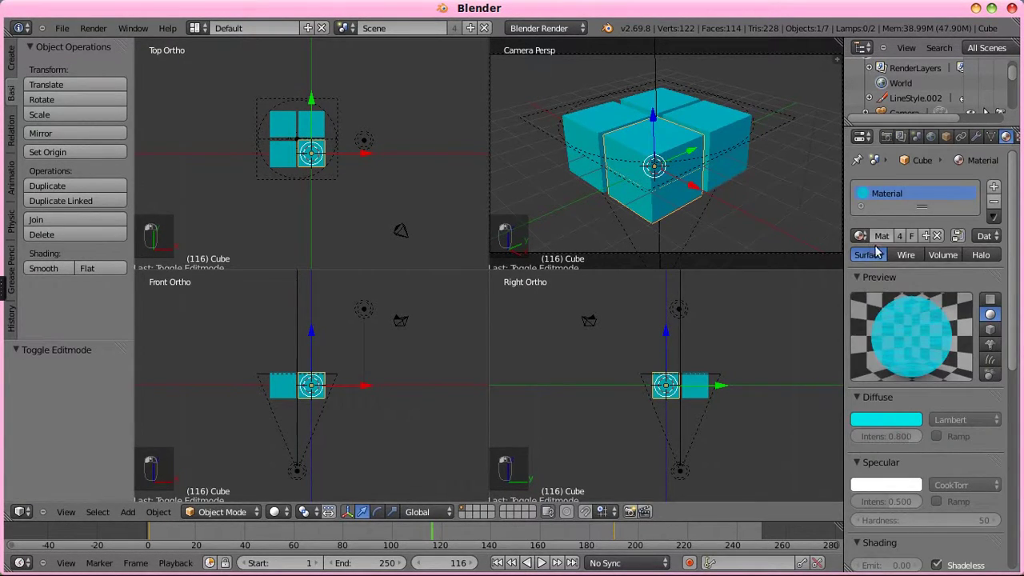
click(899, 255)
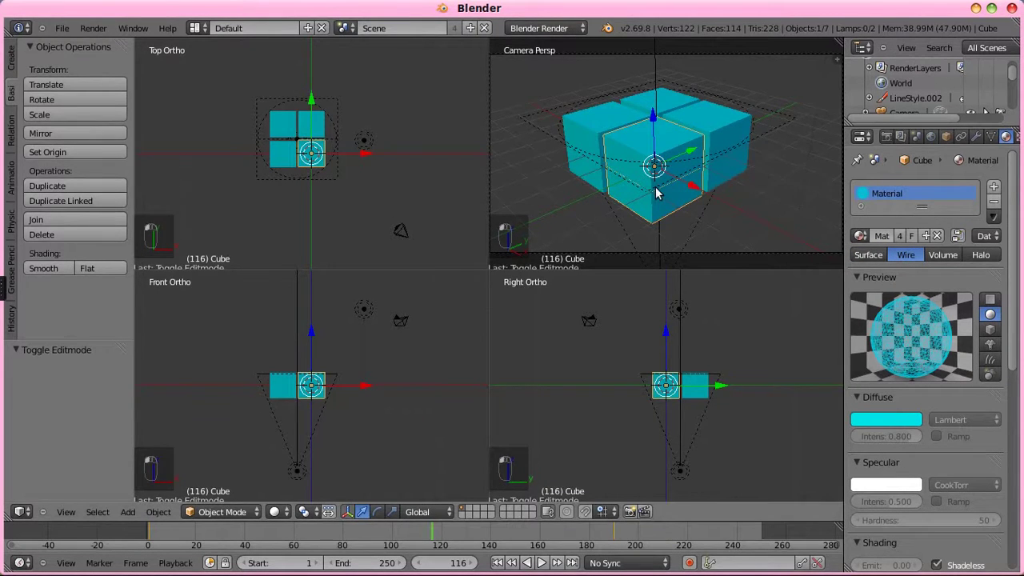
key(F12)
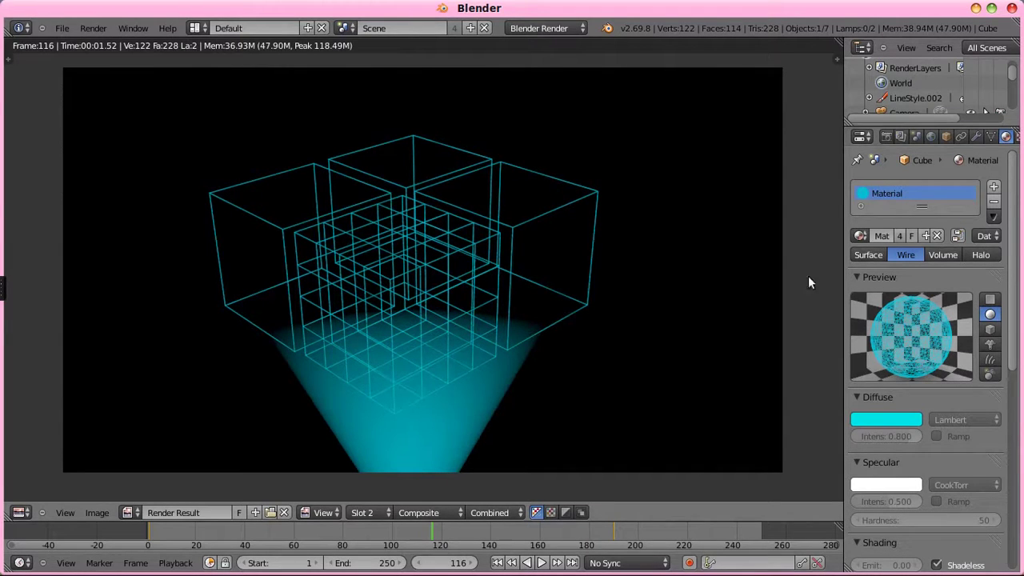
Step: Restore the cubes' material to the Surface type and render the scene again
click(868, 254)
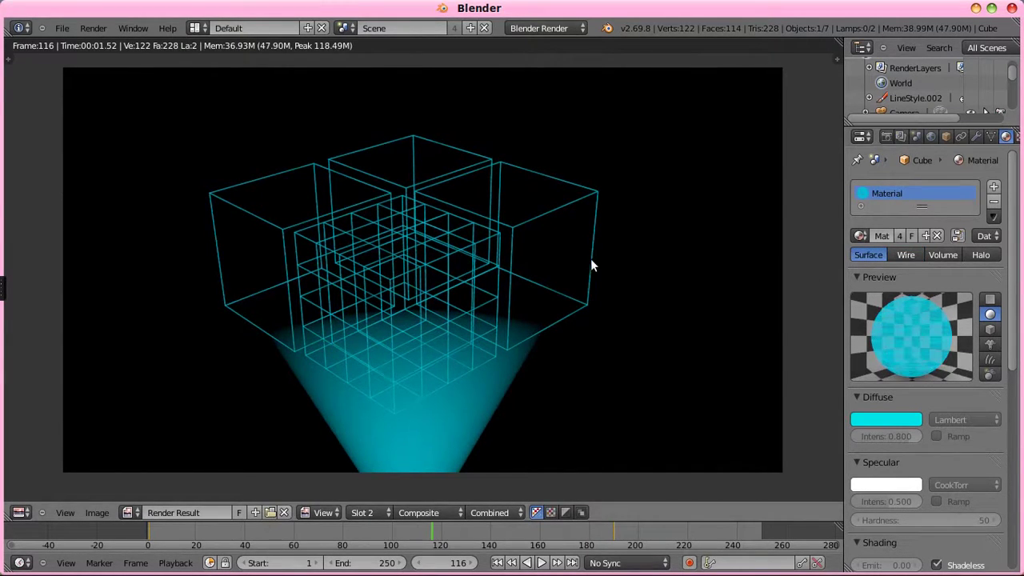
key(F12)
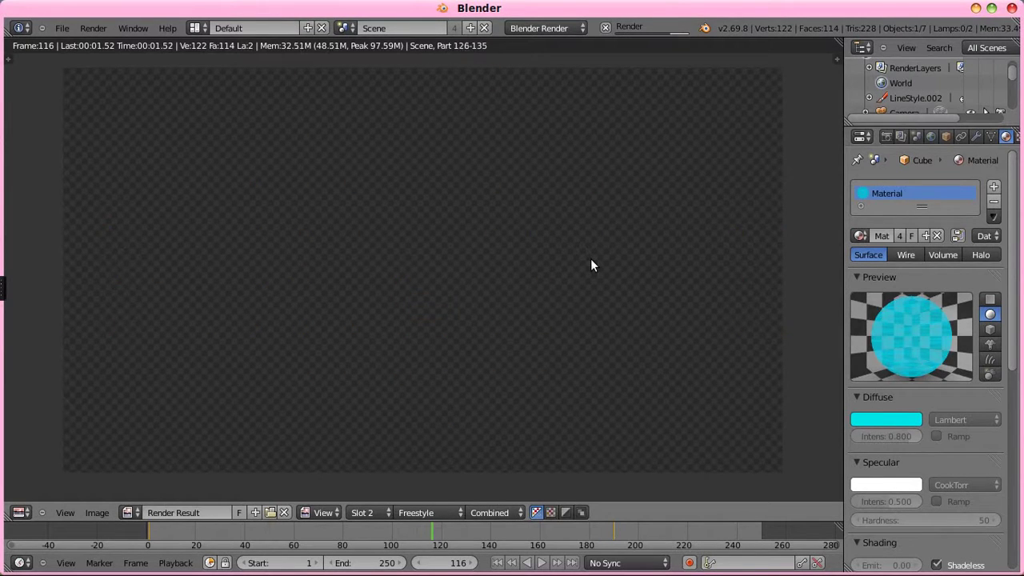